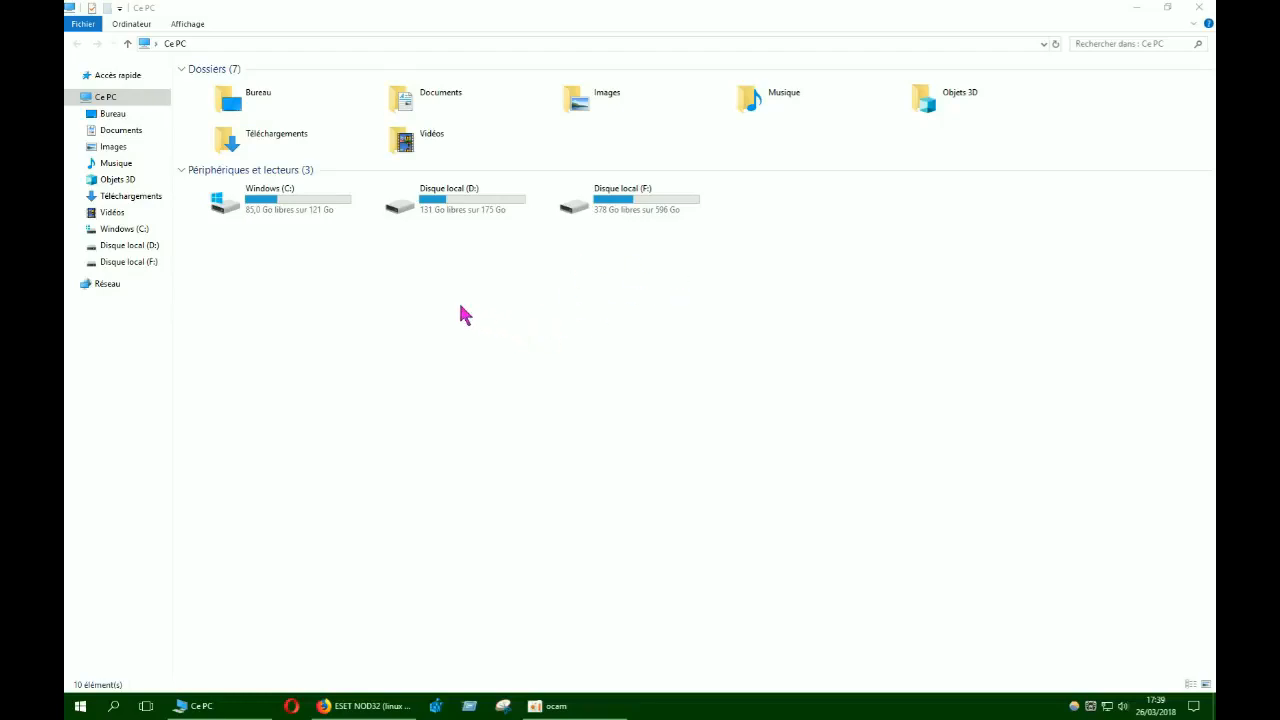
Locate the ESET NOD32 (linux Deepin) video in the TELECHARGEMENT DOWNLOAD folder on drive F and minimise the folder window
{"action": "double_click", "coordinate": [615, 208]}
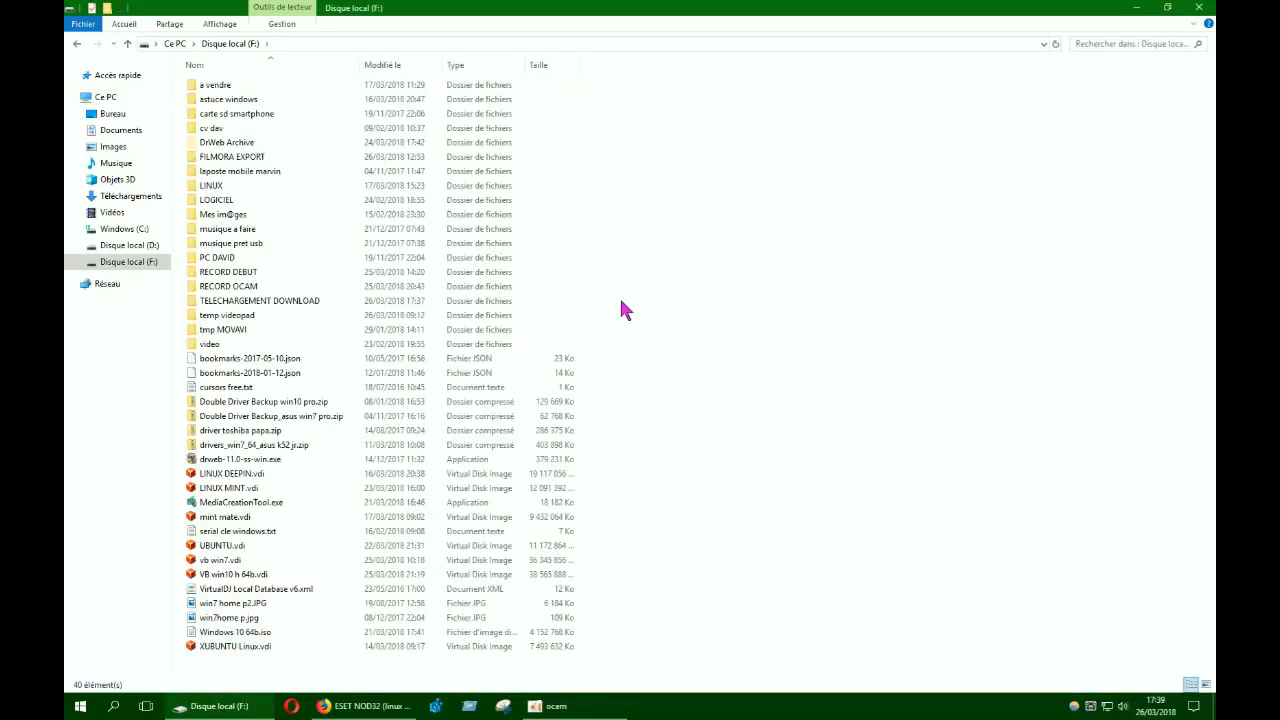
{"action": "double_click", "coordinate": [423, 302]}
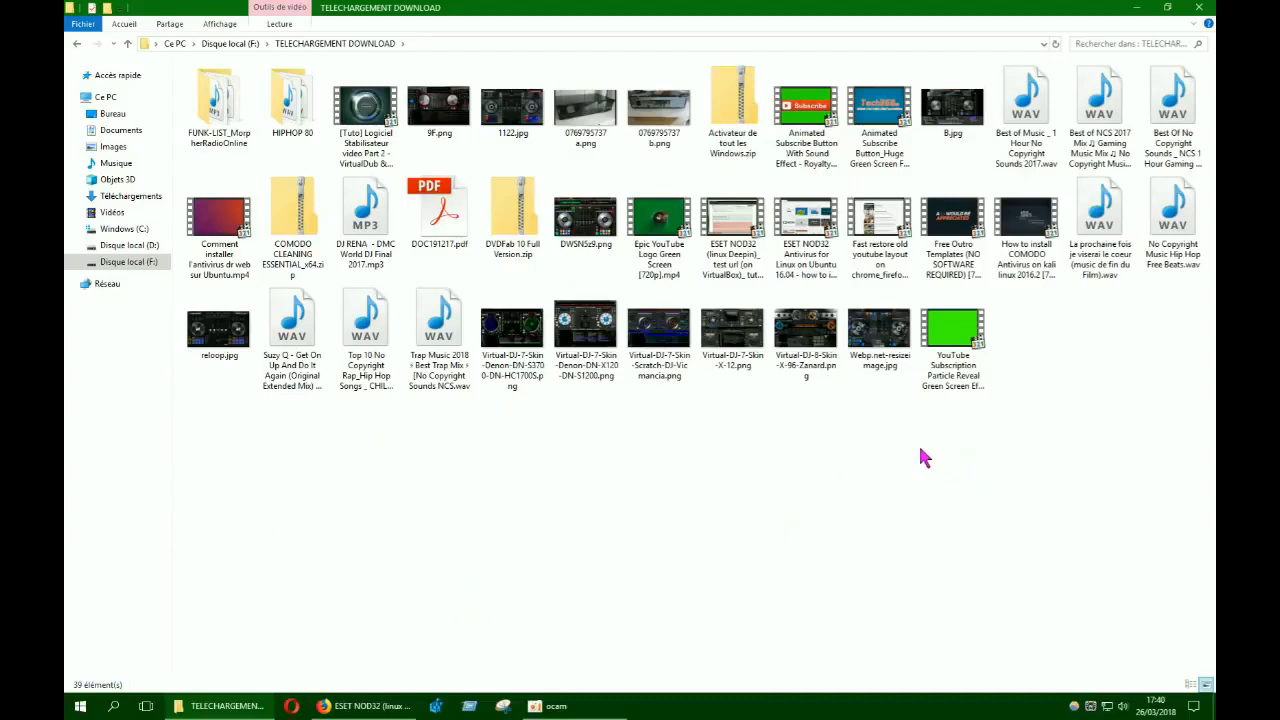
{"action": "left_click", "coordinate": [735, 232]}
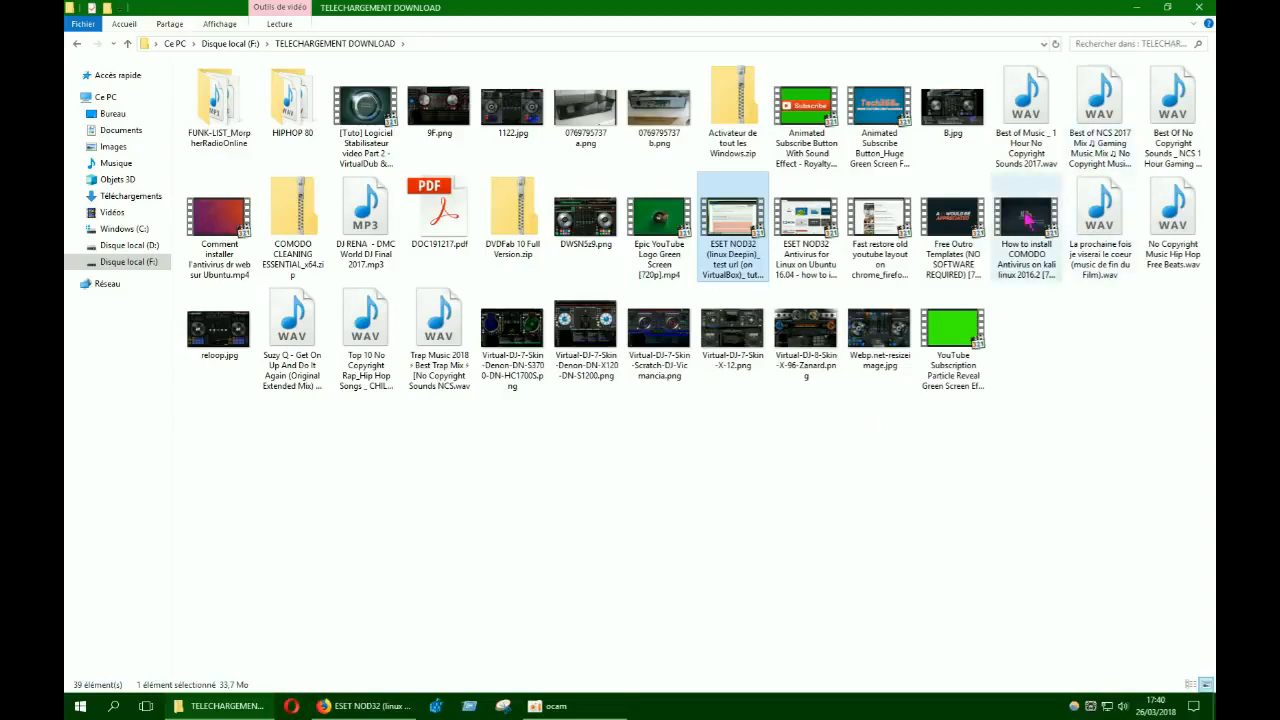
{"action": "left_click", "coordinate": [1136, 8]}
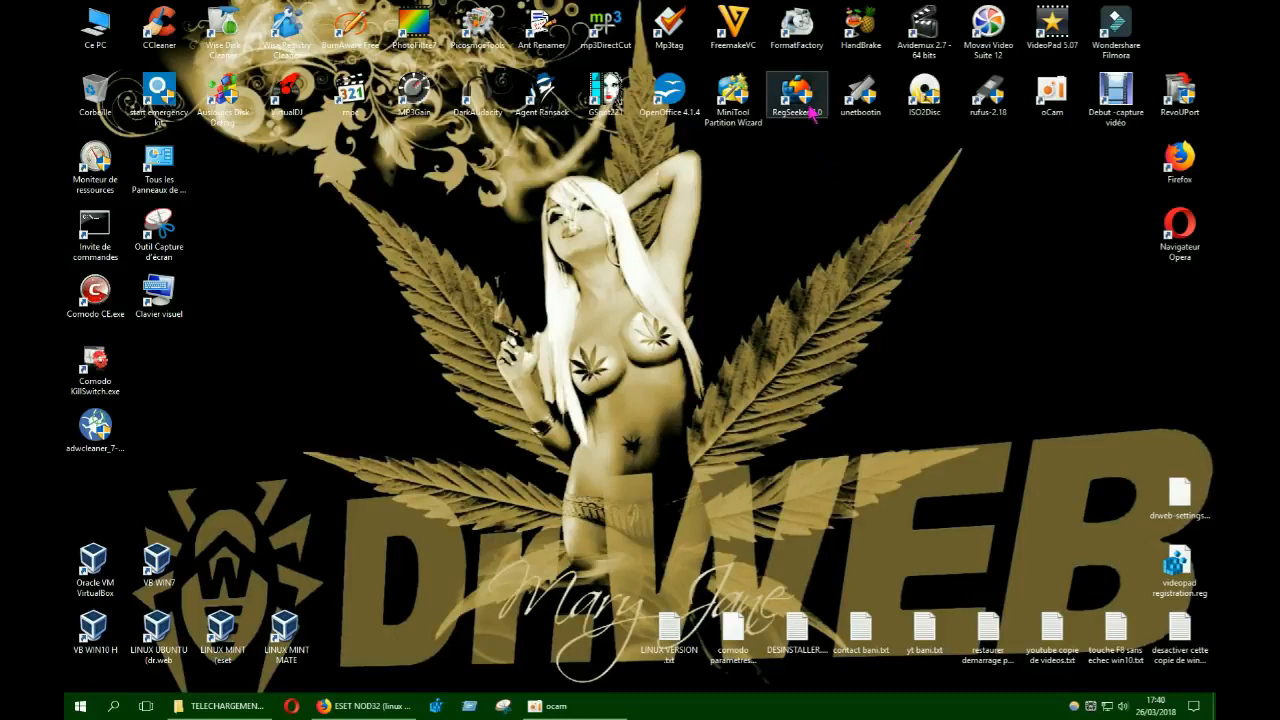
Launch FormatFactory and add the "ESET NOD32 (linux Deepin)_ test url (on VirtualBox)_ tuto FR [720p].mp4" video from F:\TELECHARGEMENT DOWNLOAD to a WAV conversion
{"action": "double_click", "coordinate": [800, 30]}
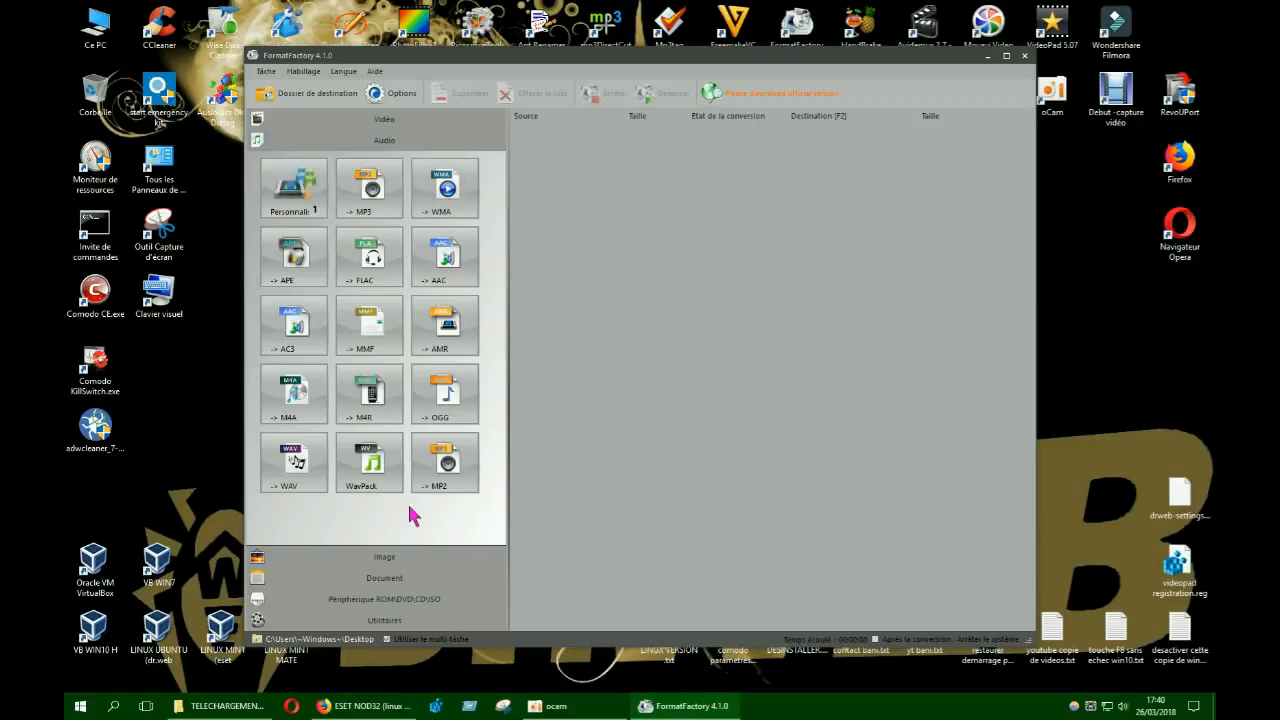
{"action": "left_click", "coordinate": [305, 478]}
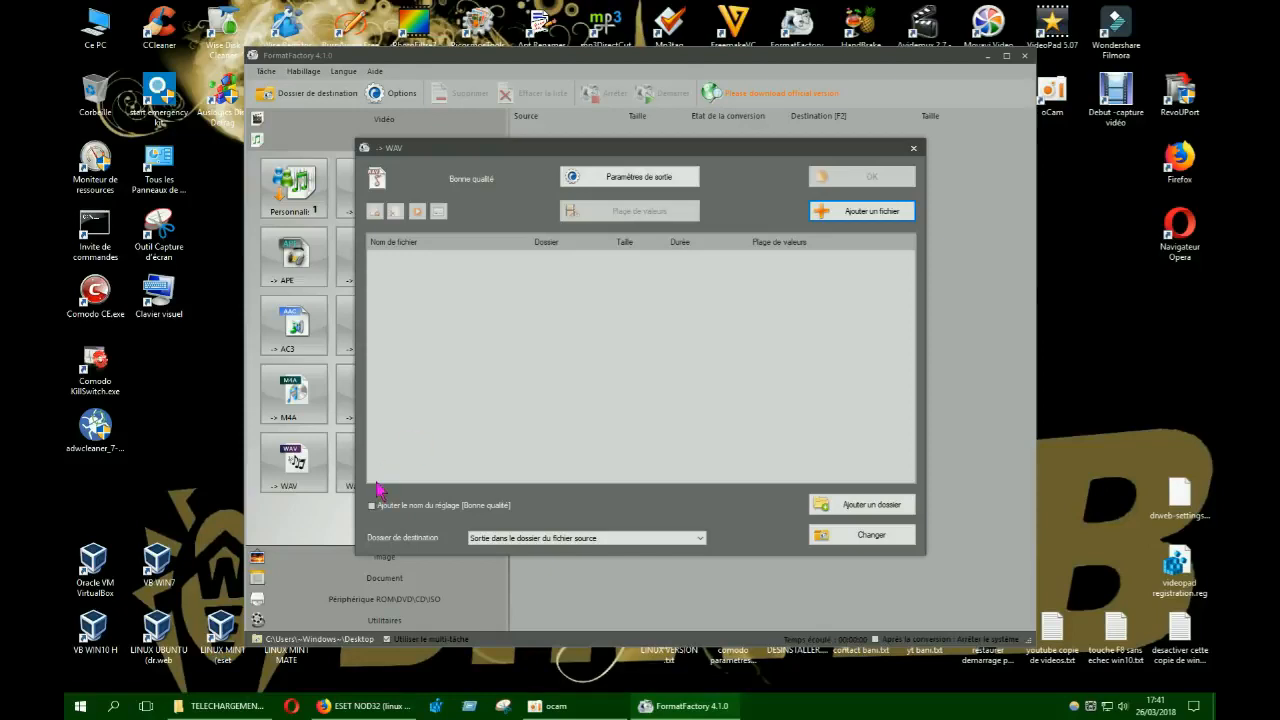
{"action": "left_click", "coordinate": [876, 214]}
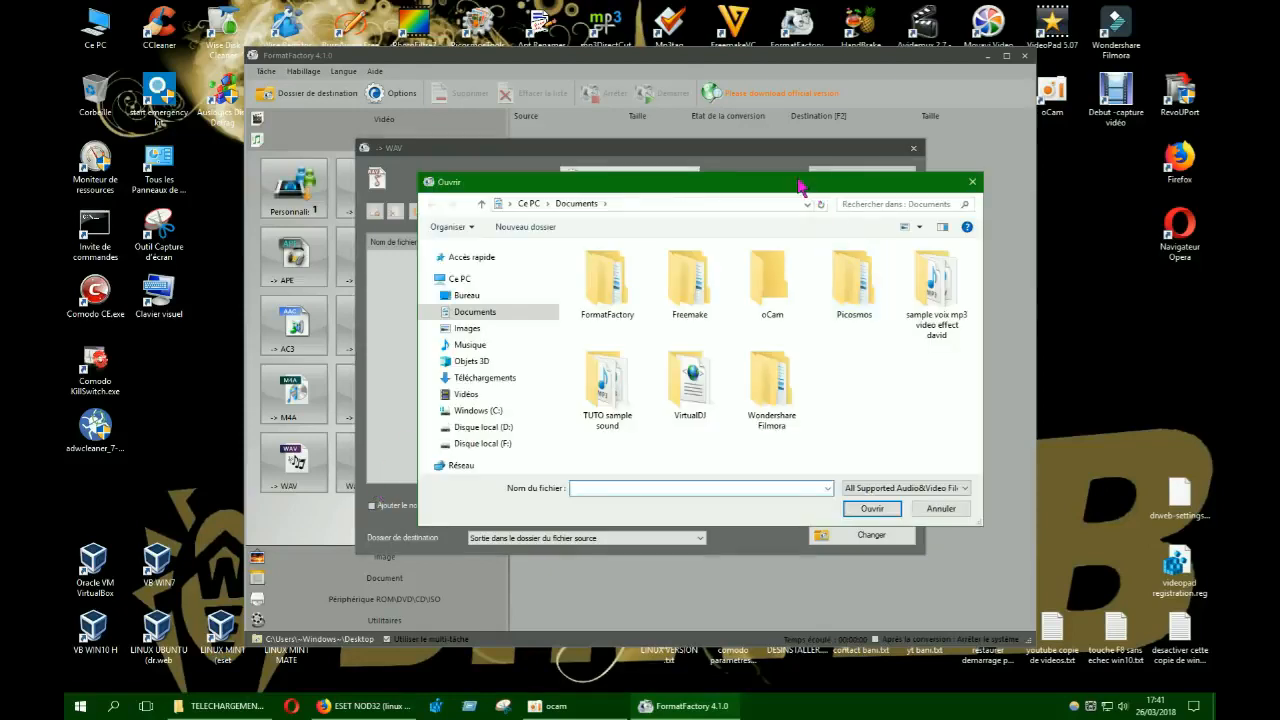
{"action": "left_click_drag", "start_coordinate": [805, 184], "coordinate": [608, 78]}
{"action": "left_click_drag", "start_coordinate": [778, 420], "coordinate": [1093, 660]}
{"action": "left_click", "coordinate": [300, 337]}
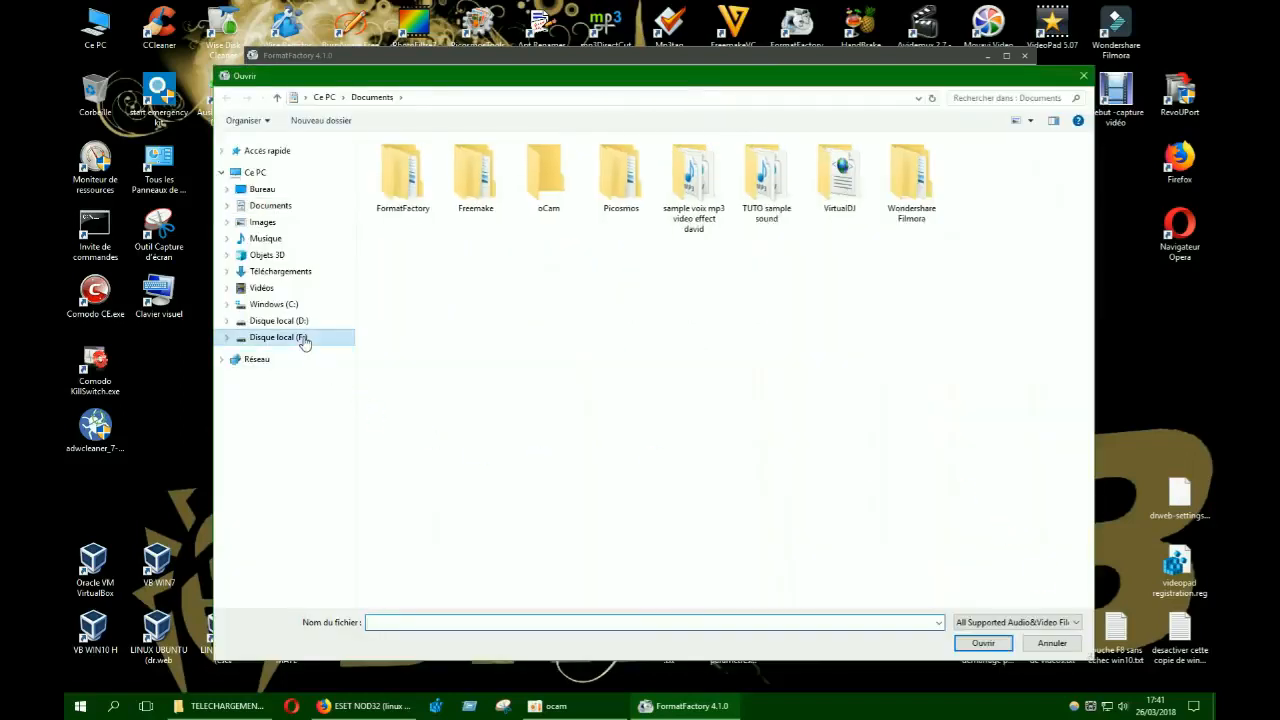
{"action": "double_click", "coordinate": [477, 380]}
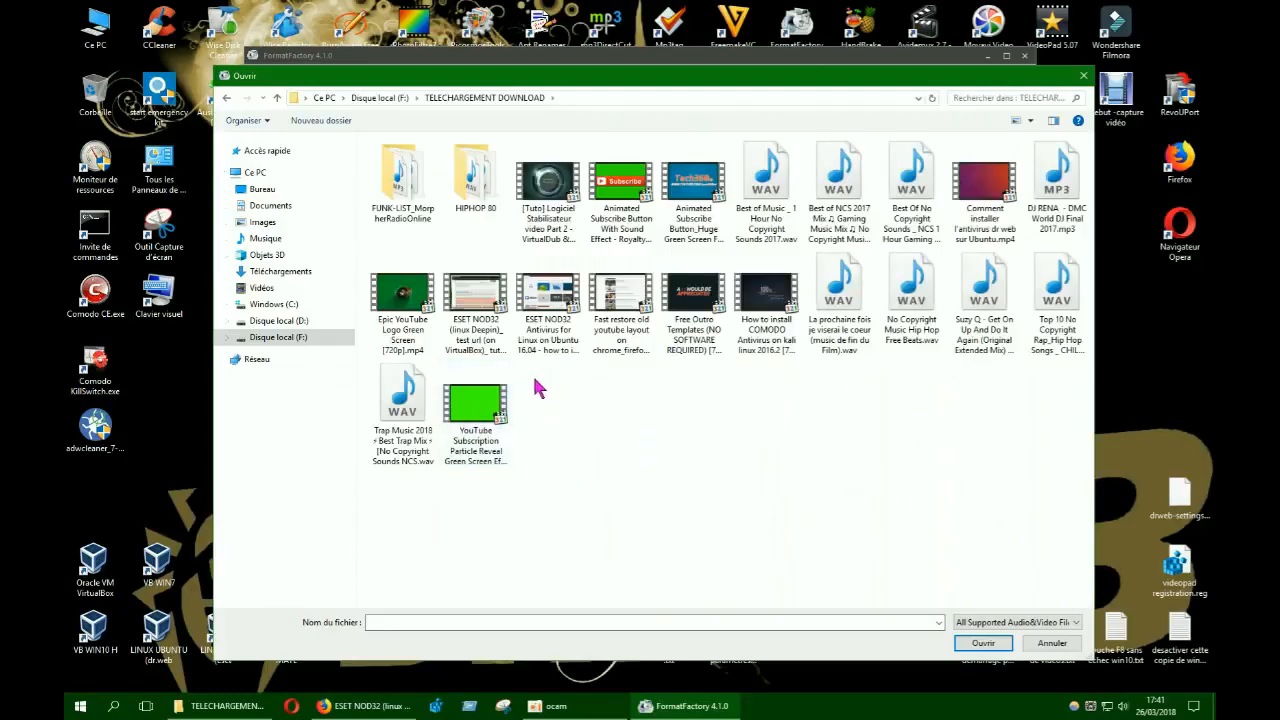
{"action": "left_click", "coordinate": [479, 316]}
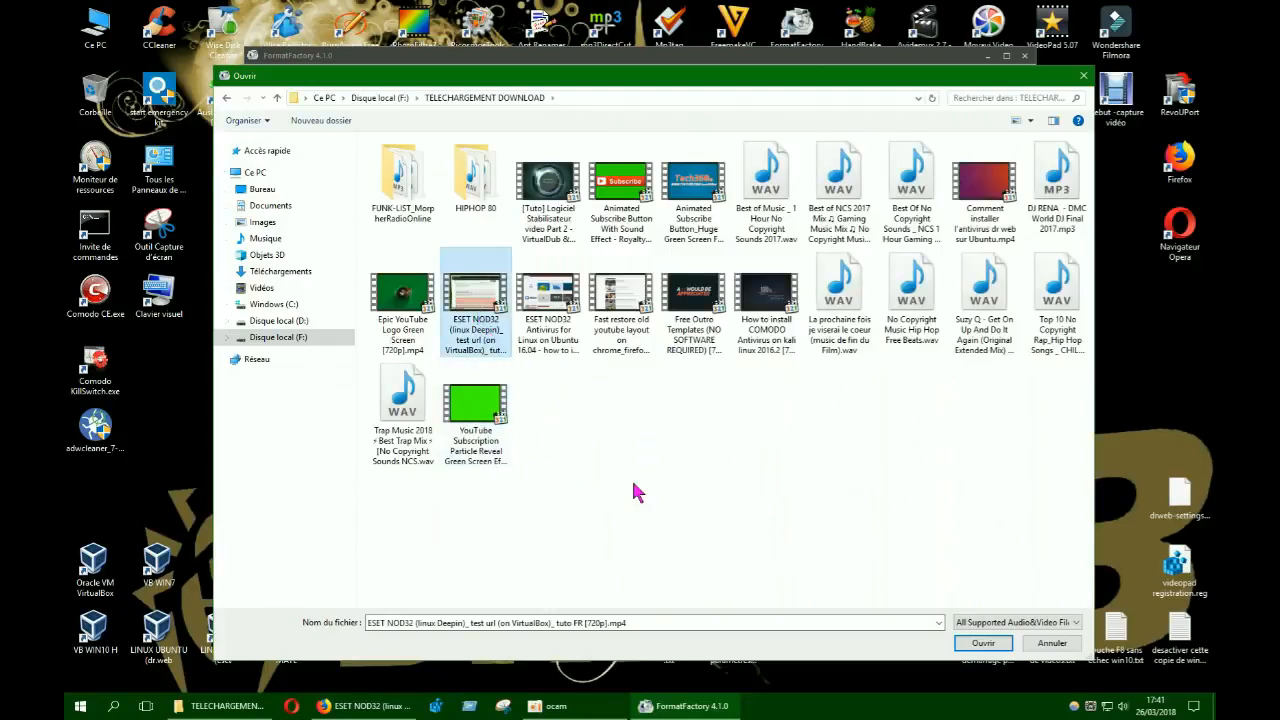
{"action": "left_click", "coordinate": [976, 644]}
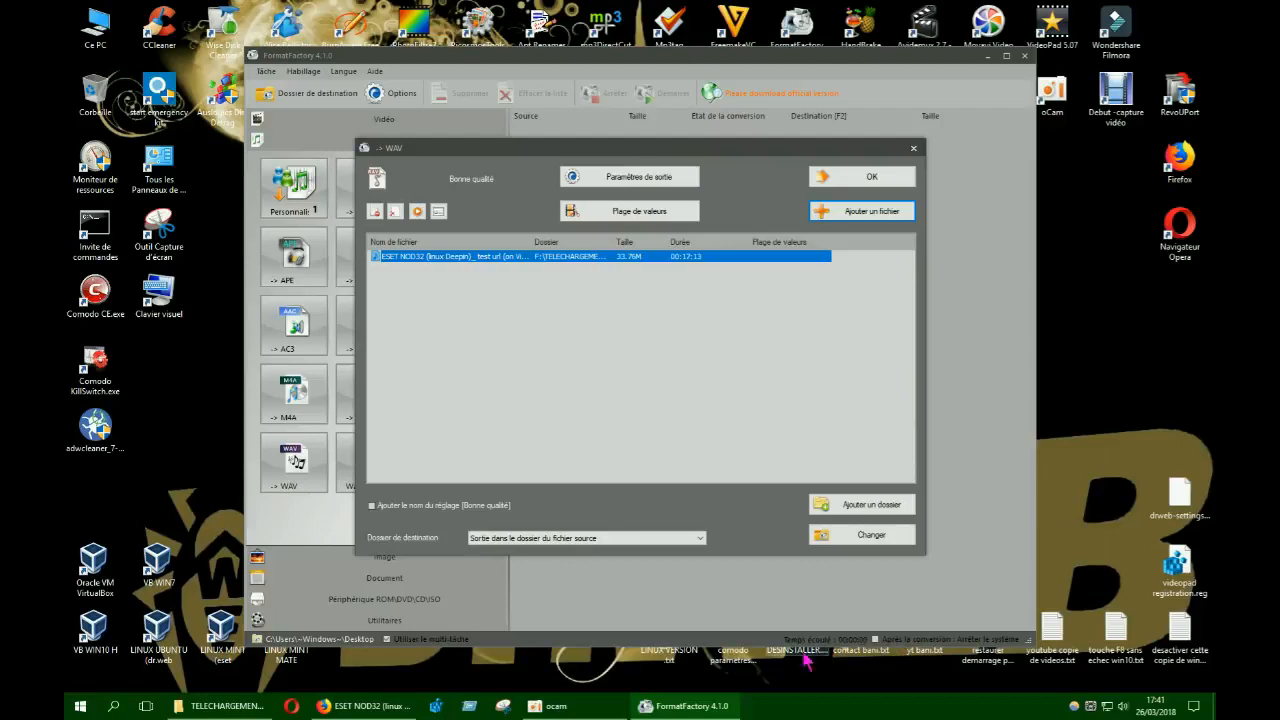
Queue the WAV conversion with output to the source file's folder and run it
{"action": "left_click", "coordinate": [846, 185]}
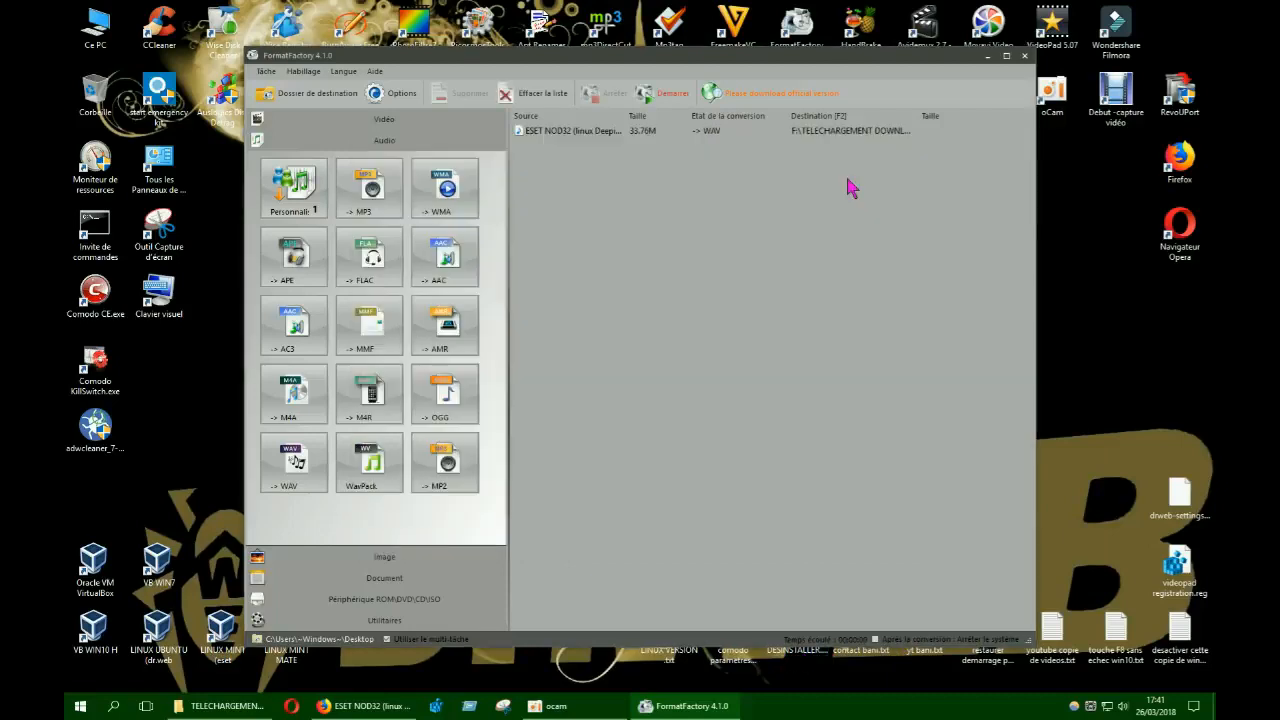
{"action": "left_click", "coordinate": [645, 96]}
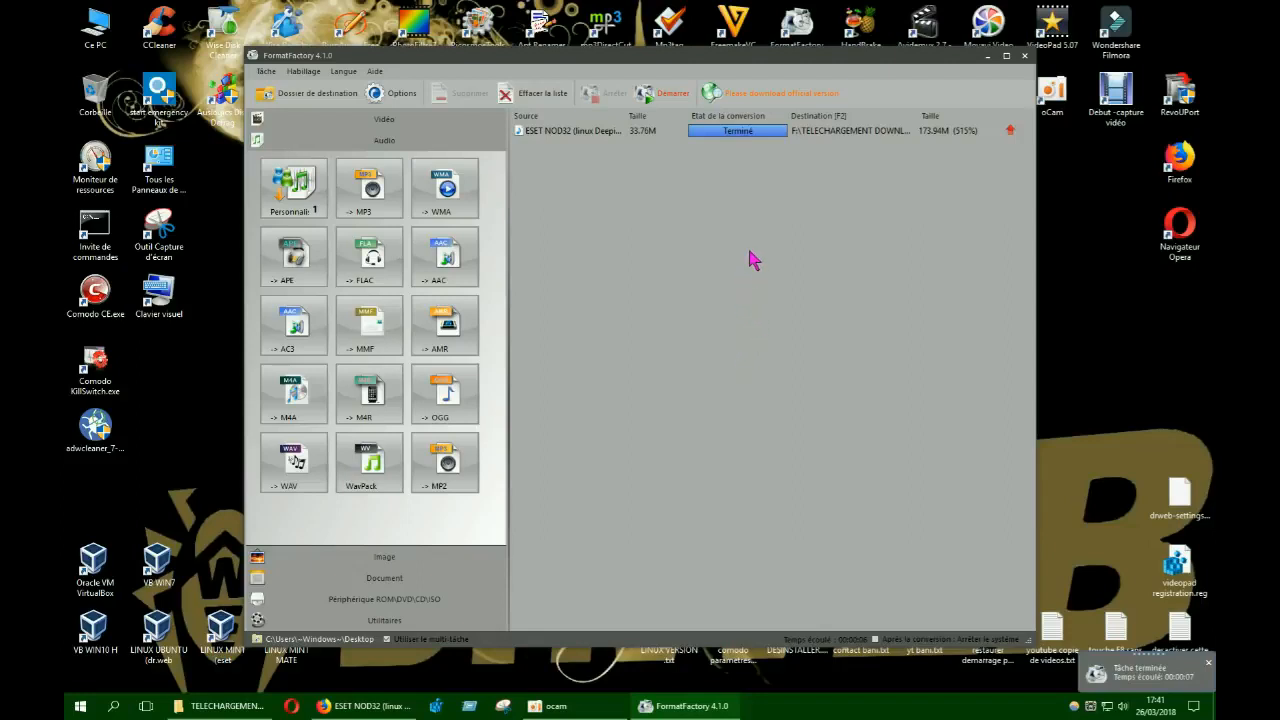
{"action": "left_click", "coordinate": [1011, 134]}
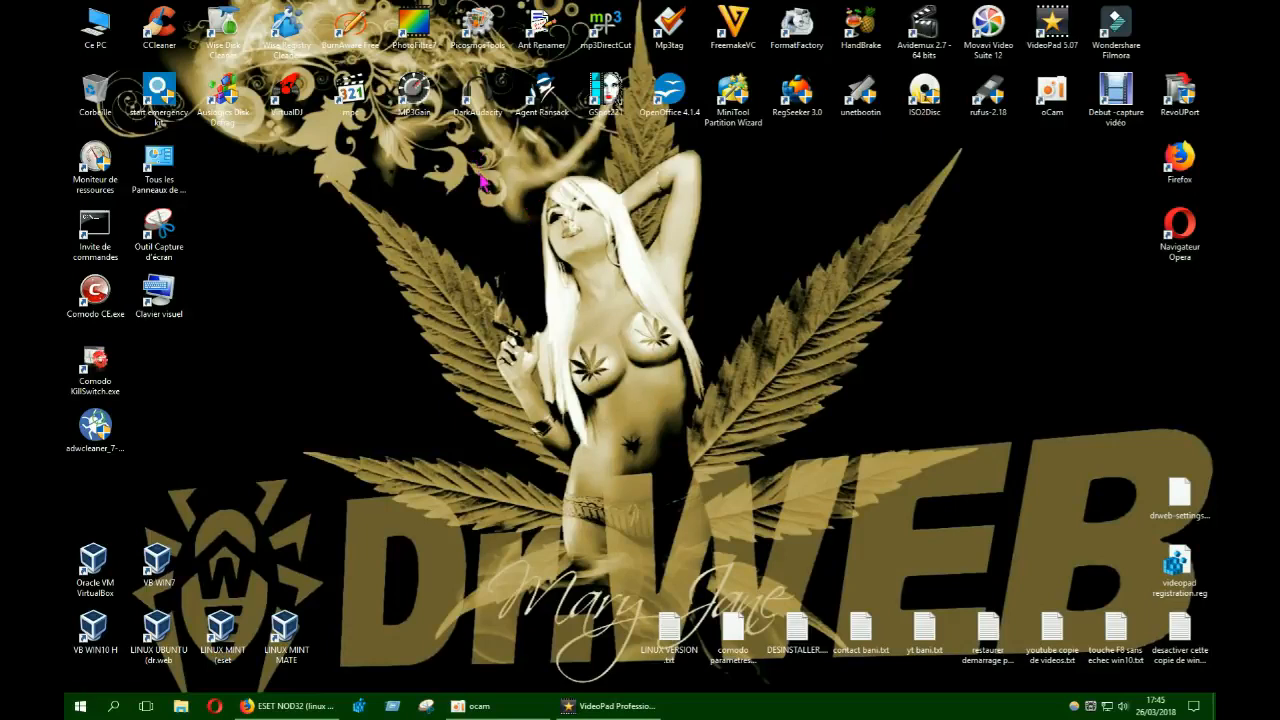
Launch DarkAudacity and browse for an audio file to open in the TELECHARGEMENT DOWNLOAD folder on drive F
{"action": "left_click", "coordinate": [478, 105]}
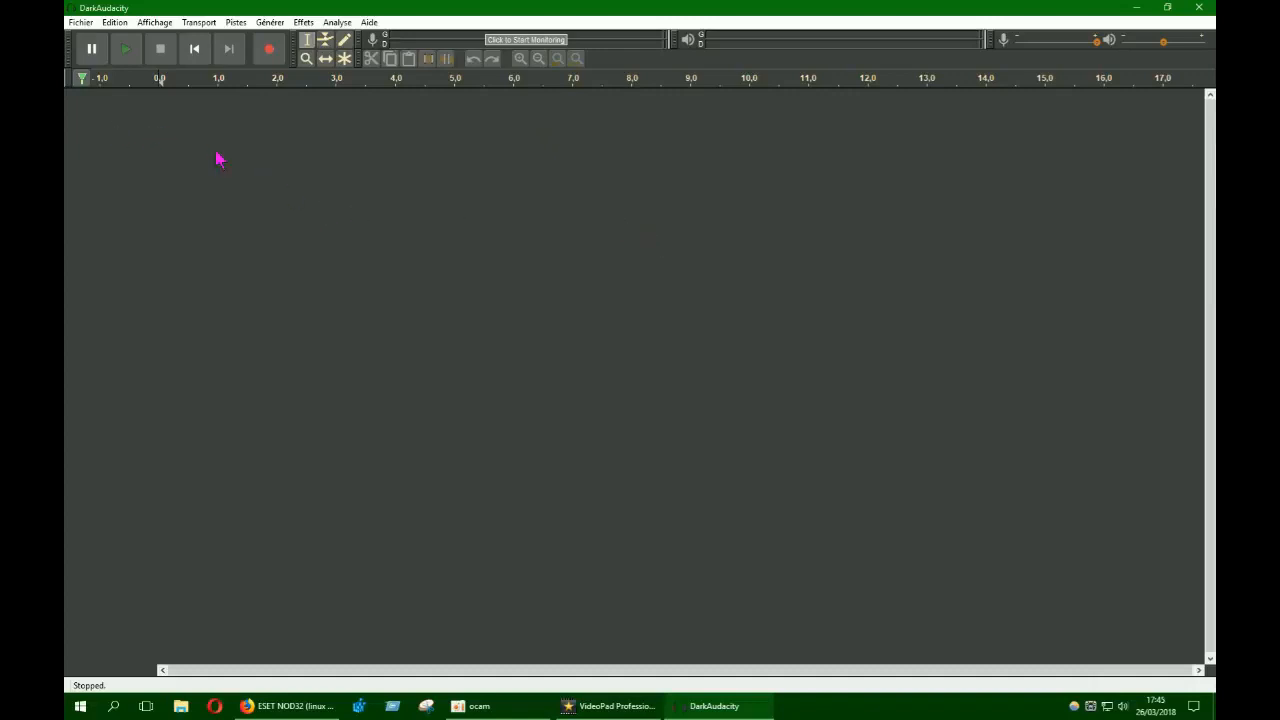
{"action": "left_click", "coordinate": [80, 22]}
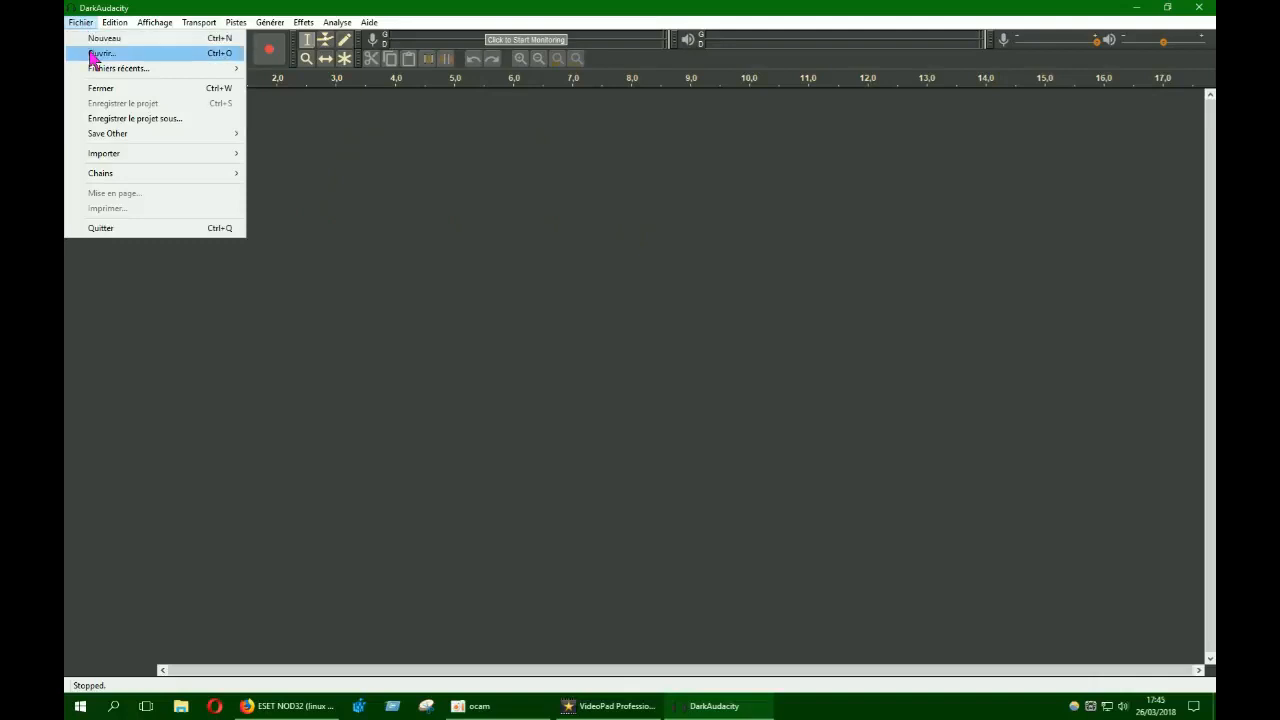
{"action": "left_click", "coordinate": [93, 55]}
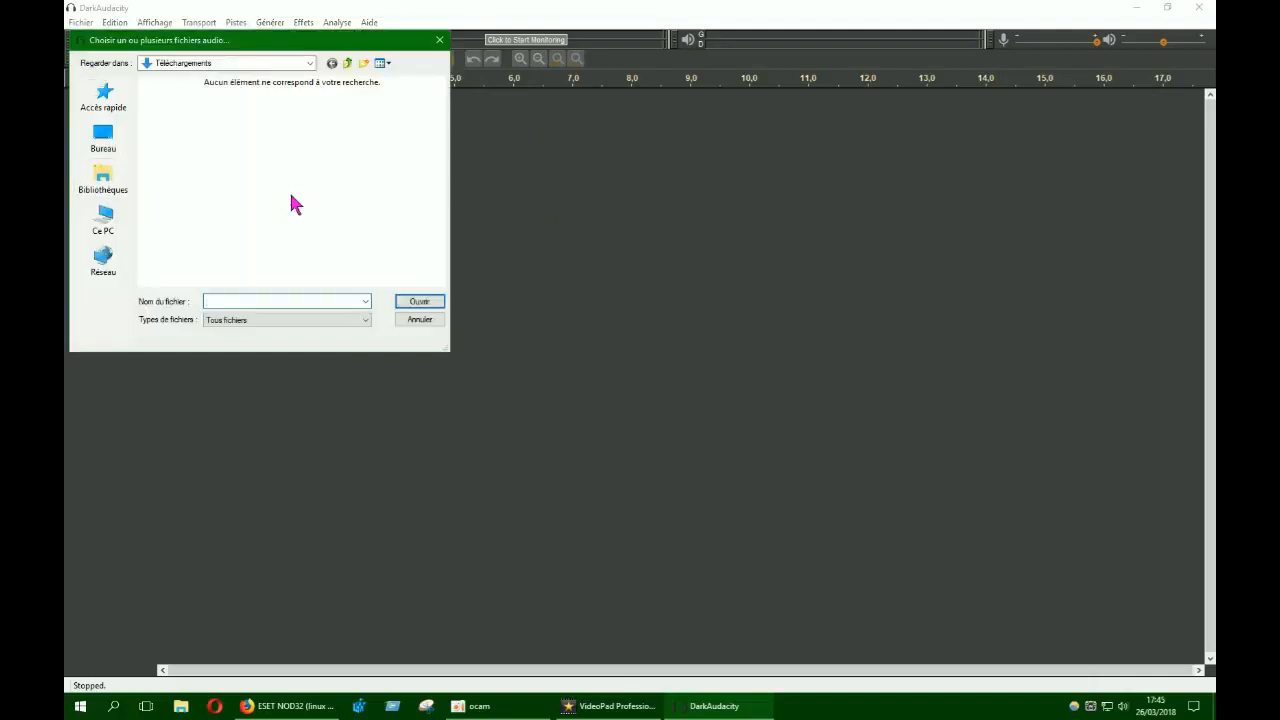
{"action": "left_click_drag", "start_coordinate": [450, 352], "coordinate": [655, 512]}
{"action": "left_click", "coordinate": [310, 63]}
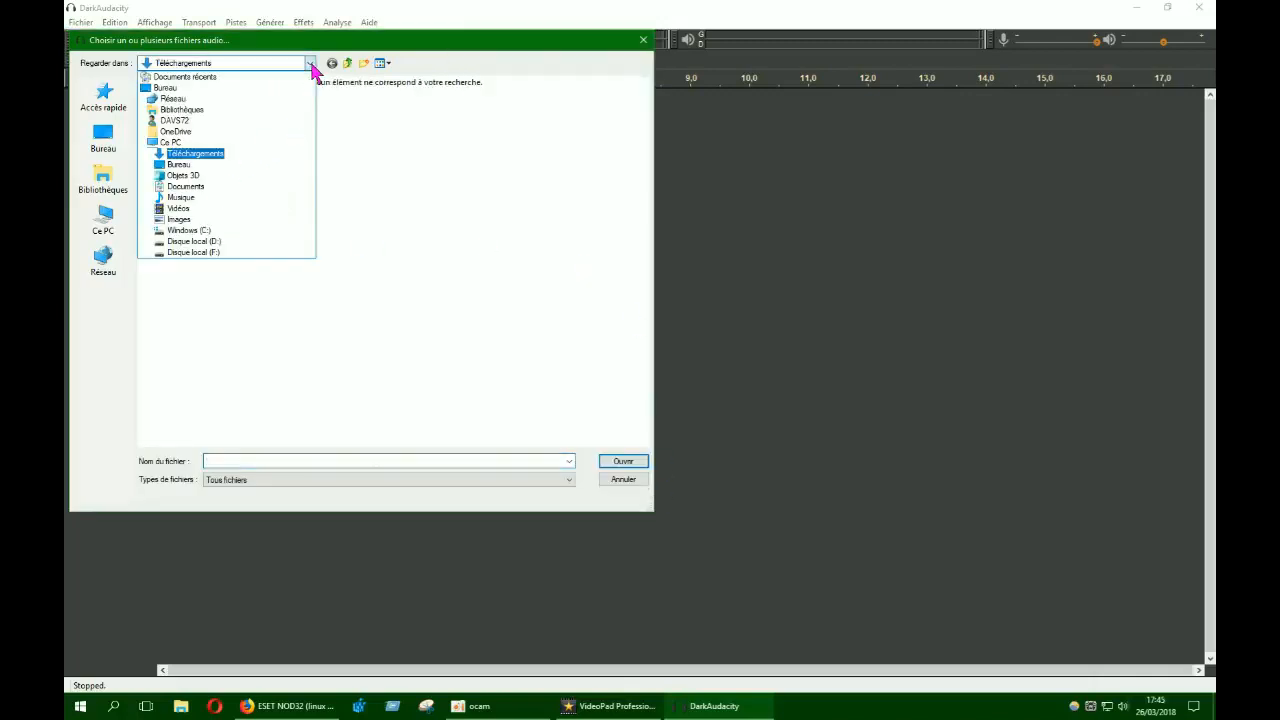
{"action": "left_click", "coordinate": [225, 252]}
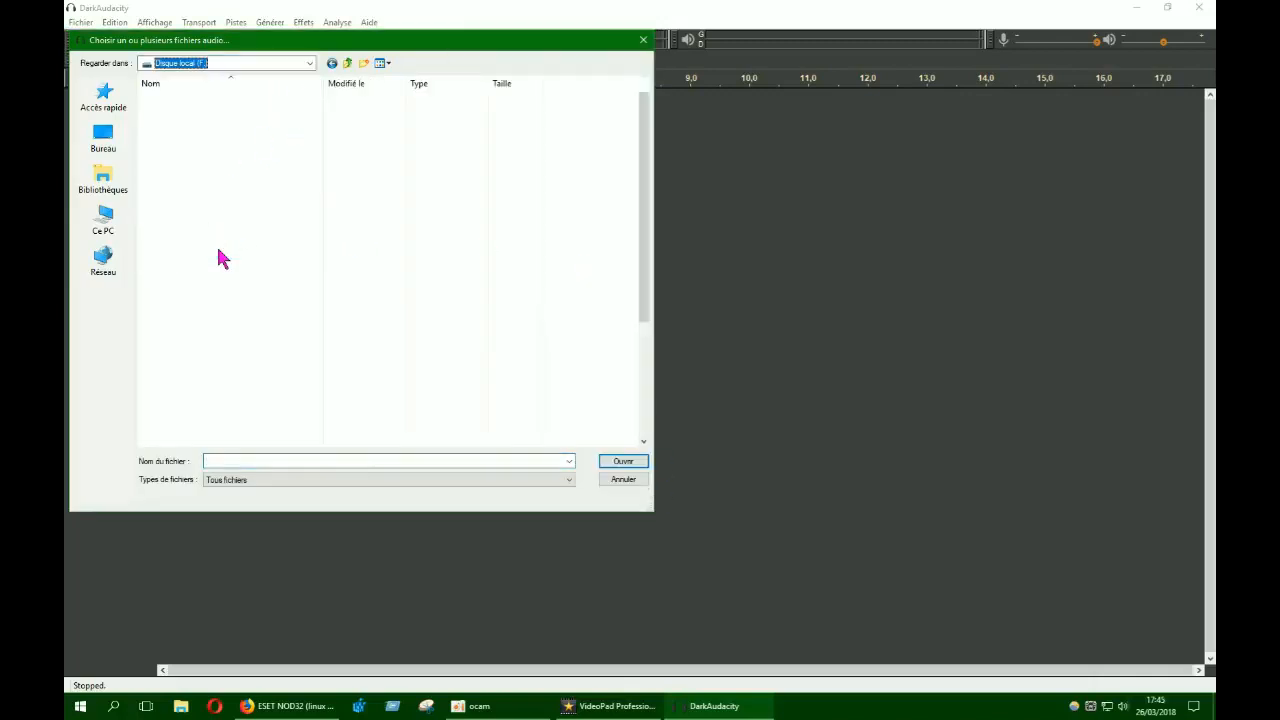
{"action": "double_click", "coordinate": [240, 294]}
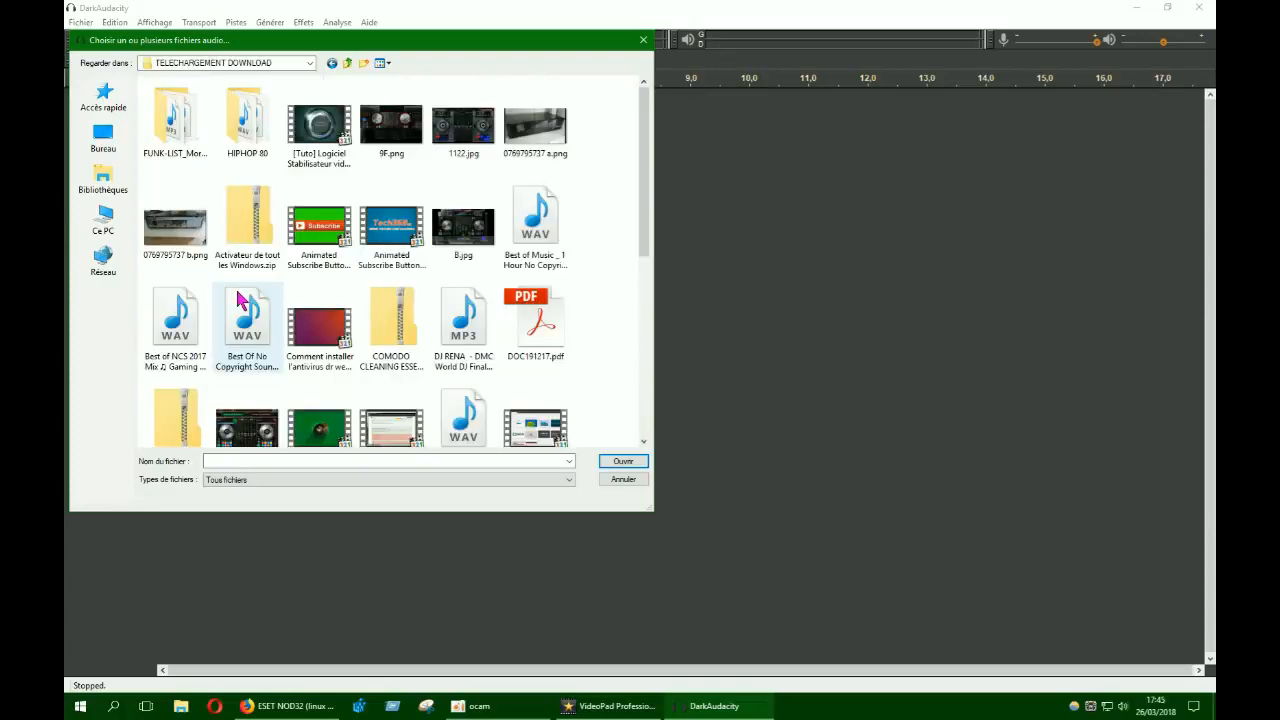
{"action": "left_click_drag", "start_coordinate": [650, 510], "coordinate": [967, 662]}
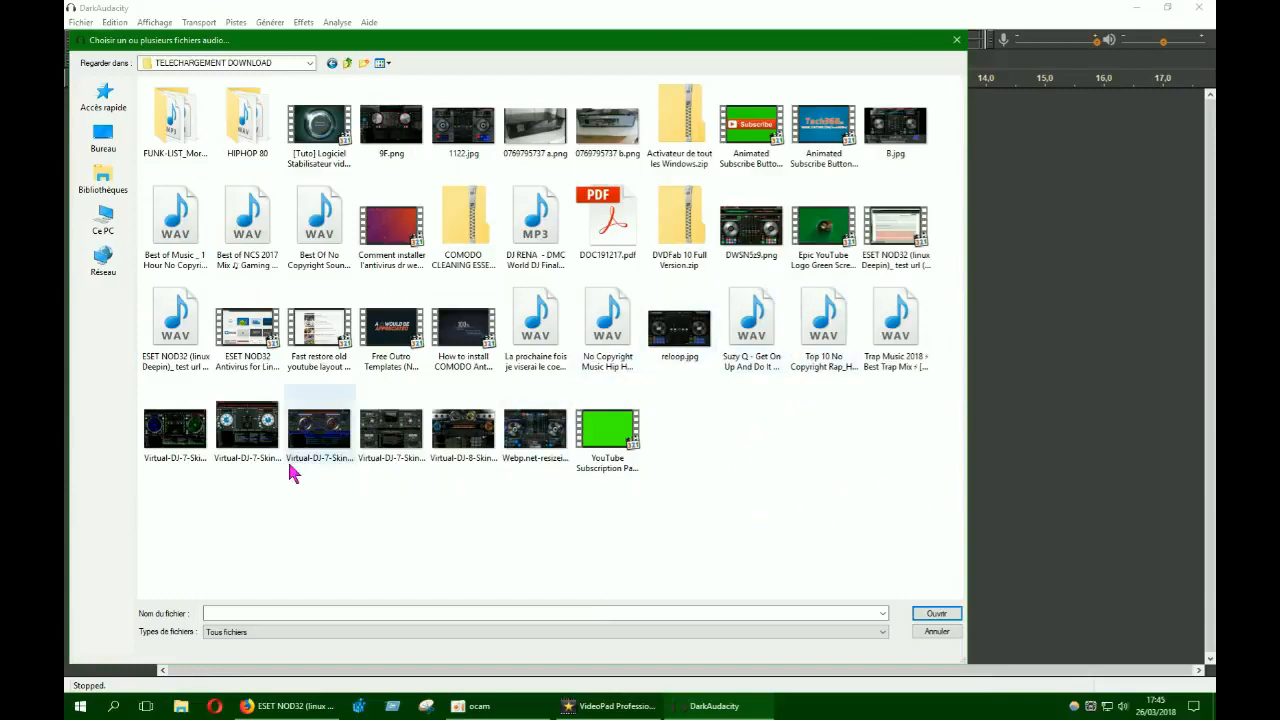
Open "ESET NOD32 (linux Deepin)_ test url (on VirtualBox)_ tuto FR [720p].wav", importing it as a copy made before editing
{"action": "left_click", "coordinate": [178, 336]}
{"action": "left_click", "coordinate": [897, 242]}
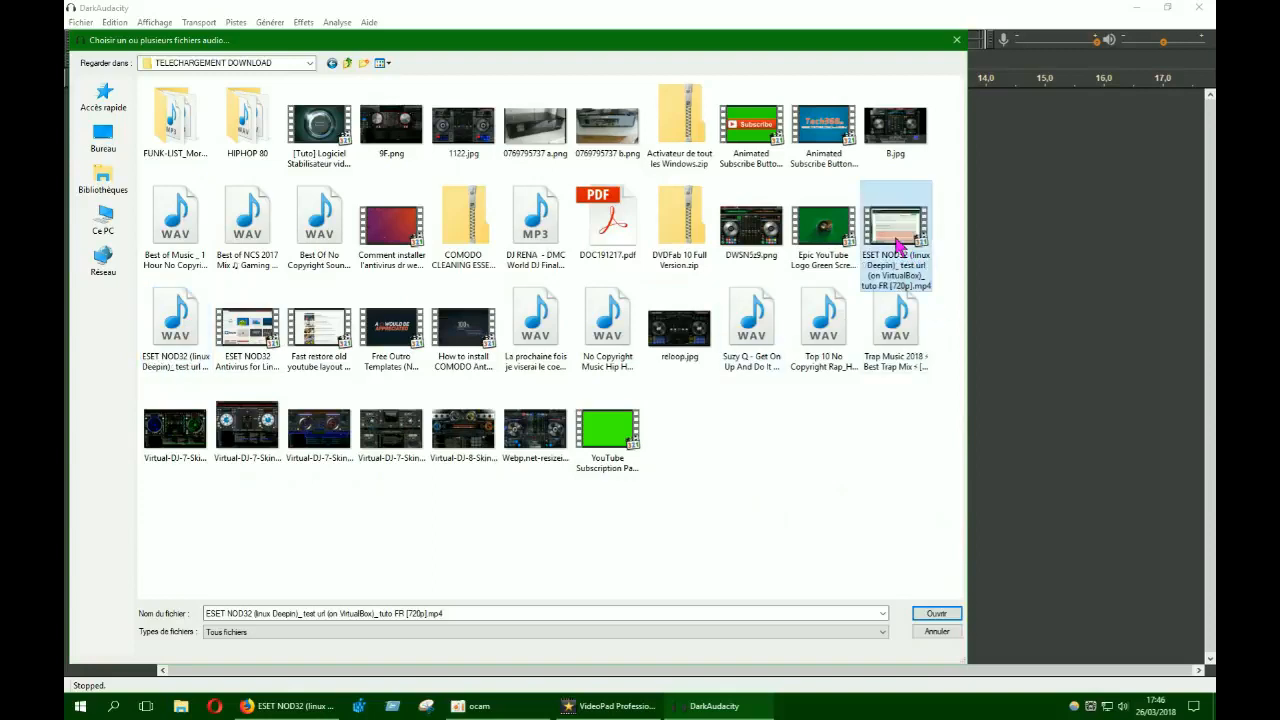
{"action": "left_click", "coordinate": [181, 322]}
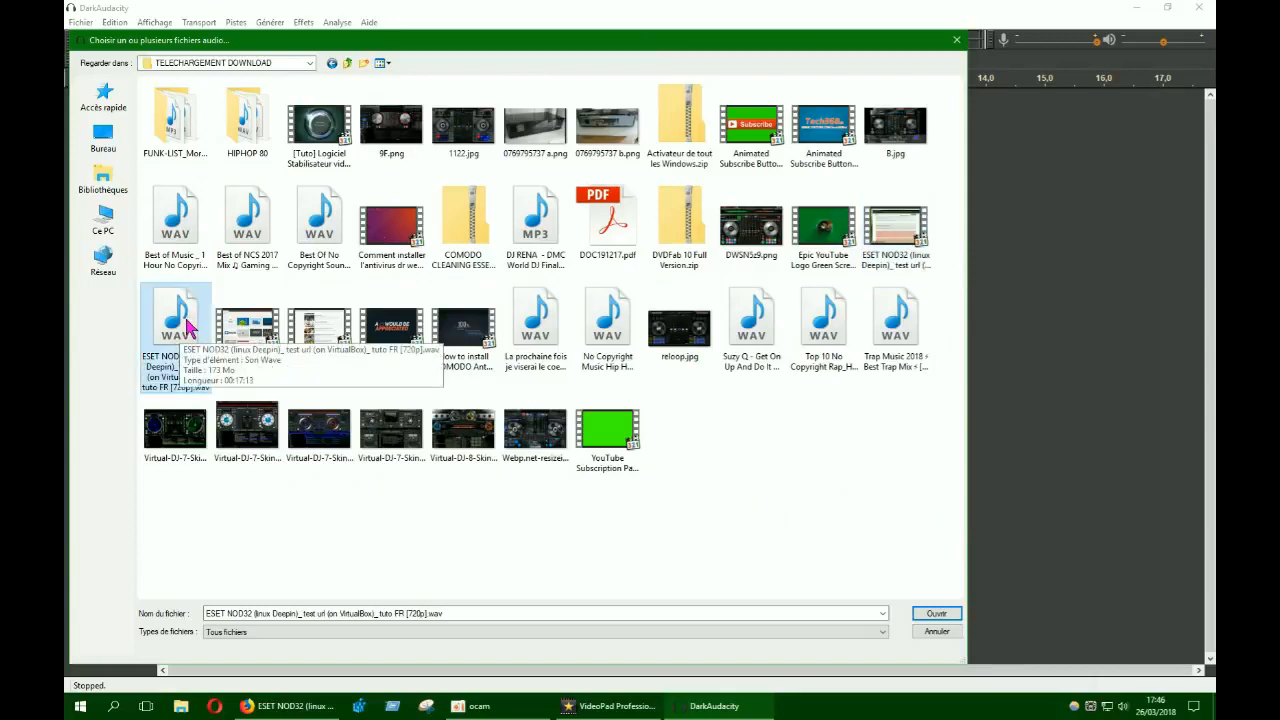
{"action": "left_click", "coordinate": [925, 616]}
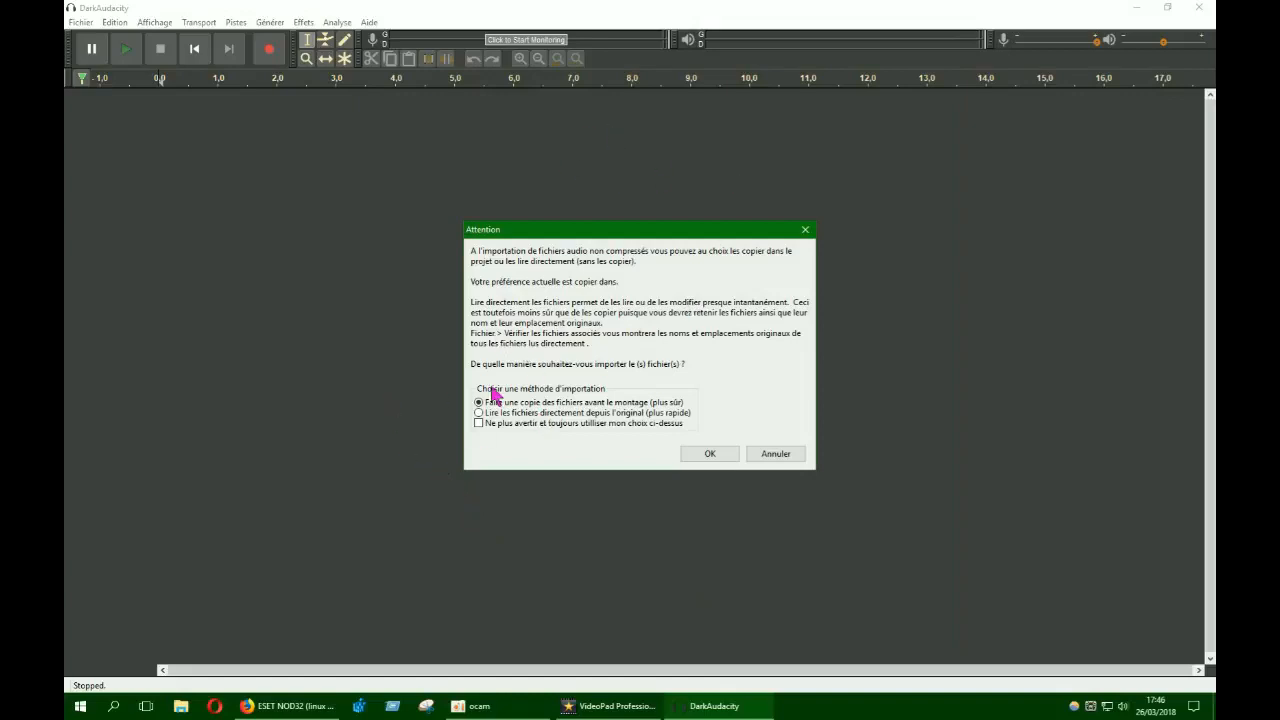
{"action": "left_click", "coordinate": [699, 456]}
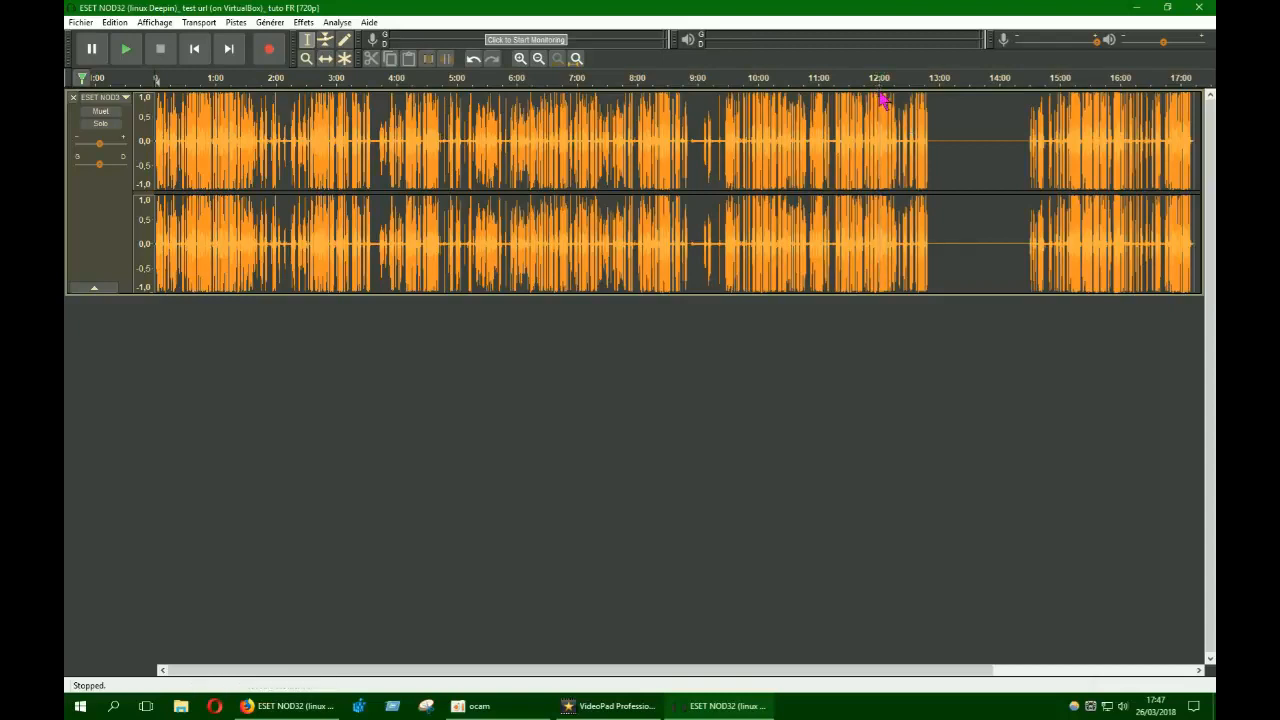
Open the Phaser effect for the imported ESET NOD32 stereo track
{"action": "left_click", "coordinate": [880, 98]}
{"action": "left_click", "coordinate": [872, 93]}
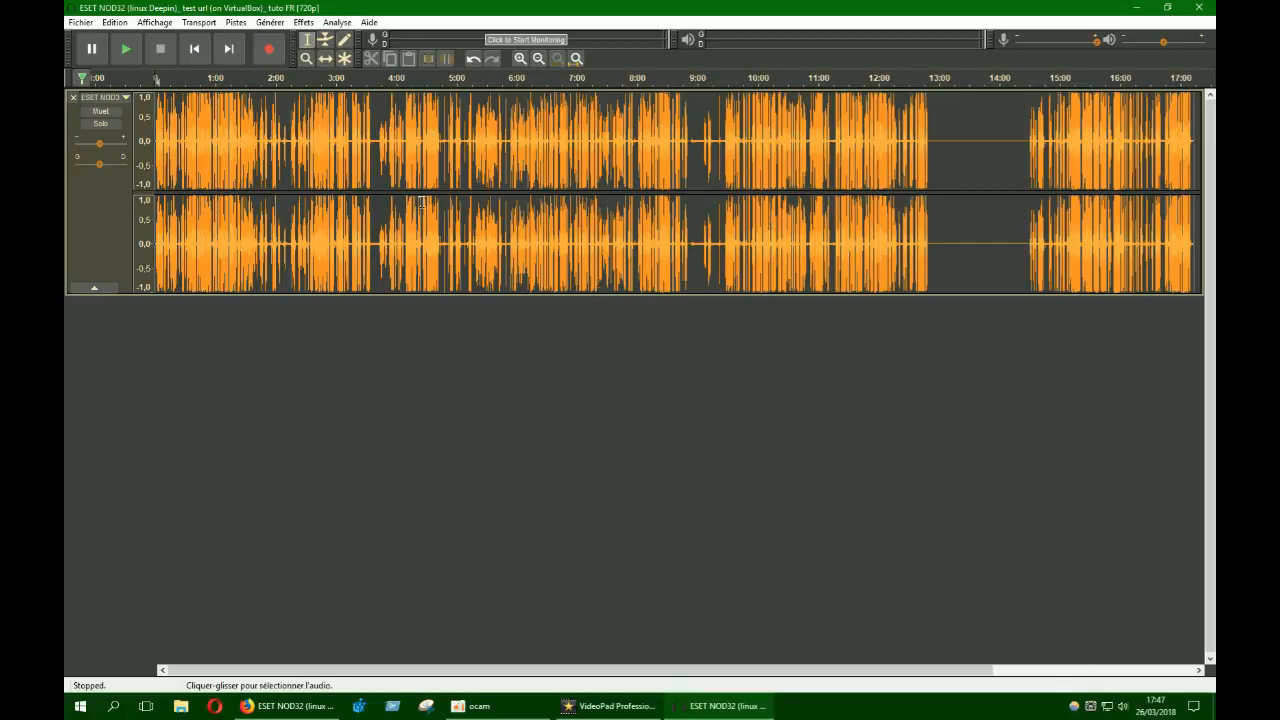
{"action": "left_click", "coordinate": [304, 23]}
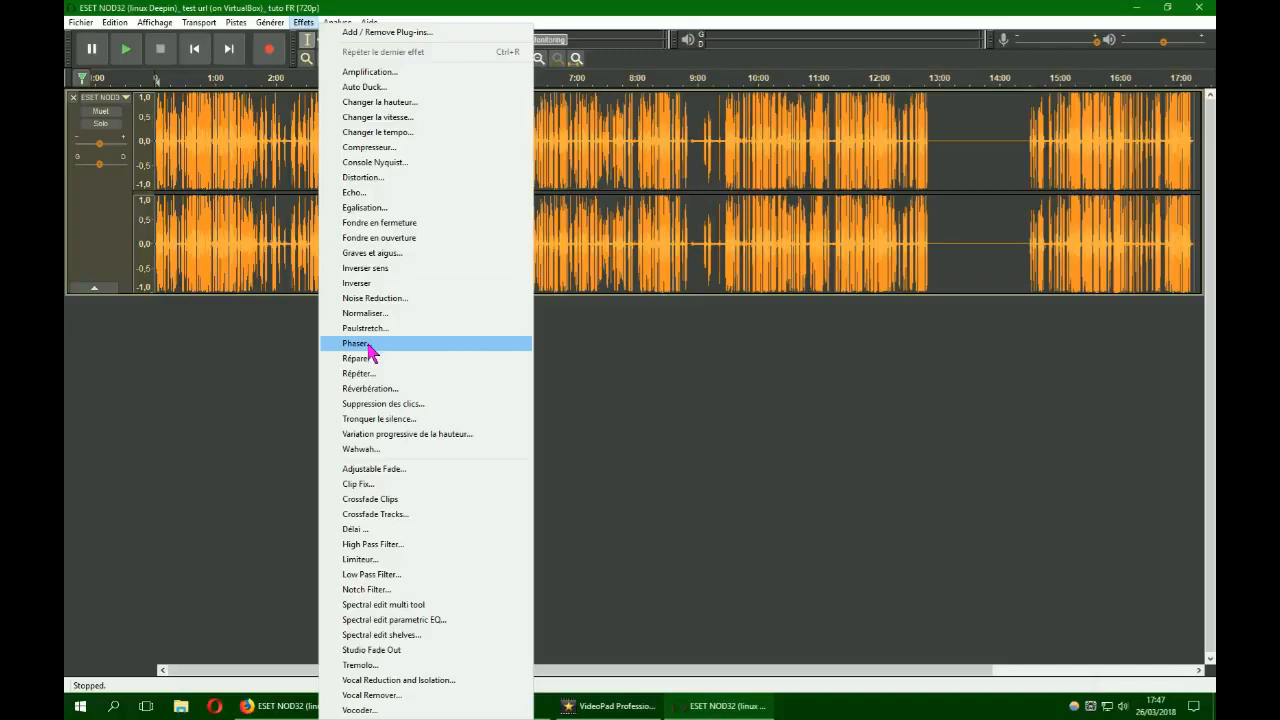
{"action": "left_click", "coordinate": [356, 343]}
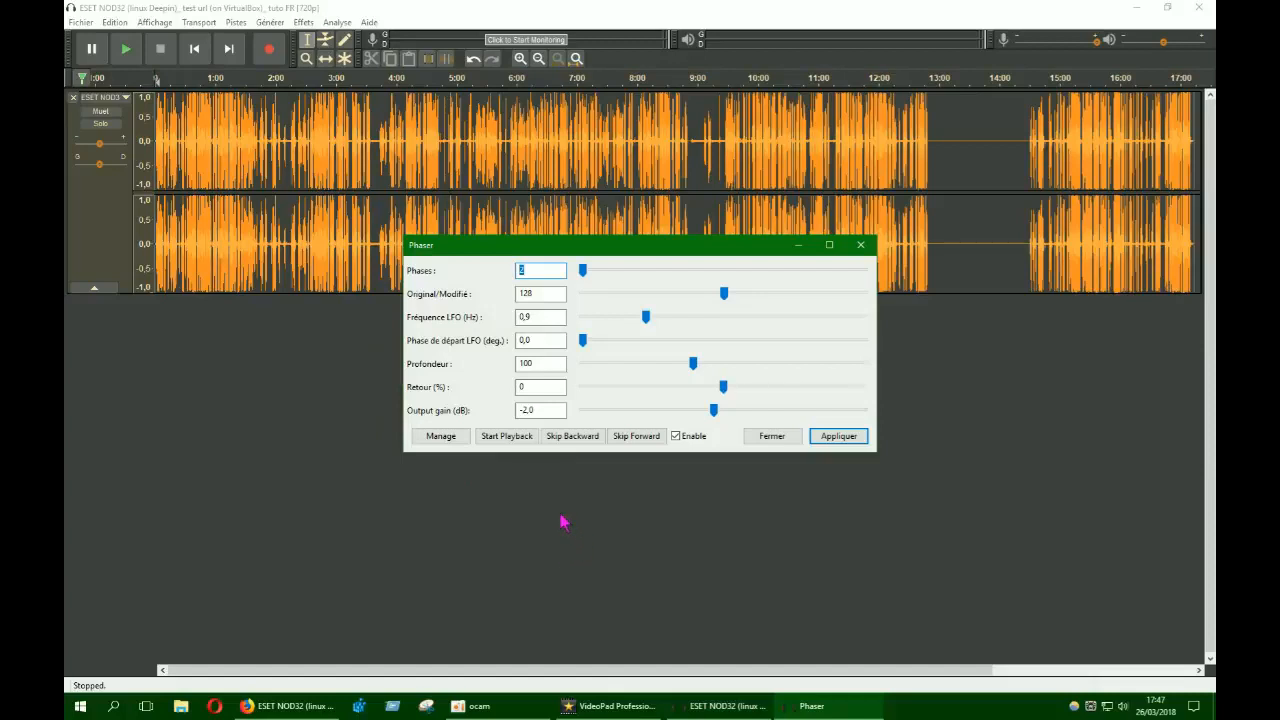
Preview the Phaser effect with its existing settings and raise the system speaker volume to 69
{"action": "left_click", "coordinate": [518, 443]}
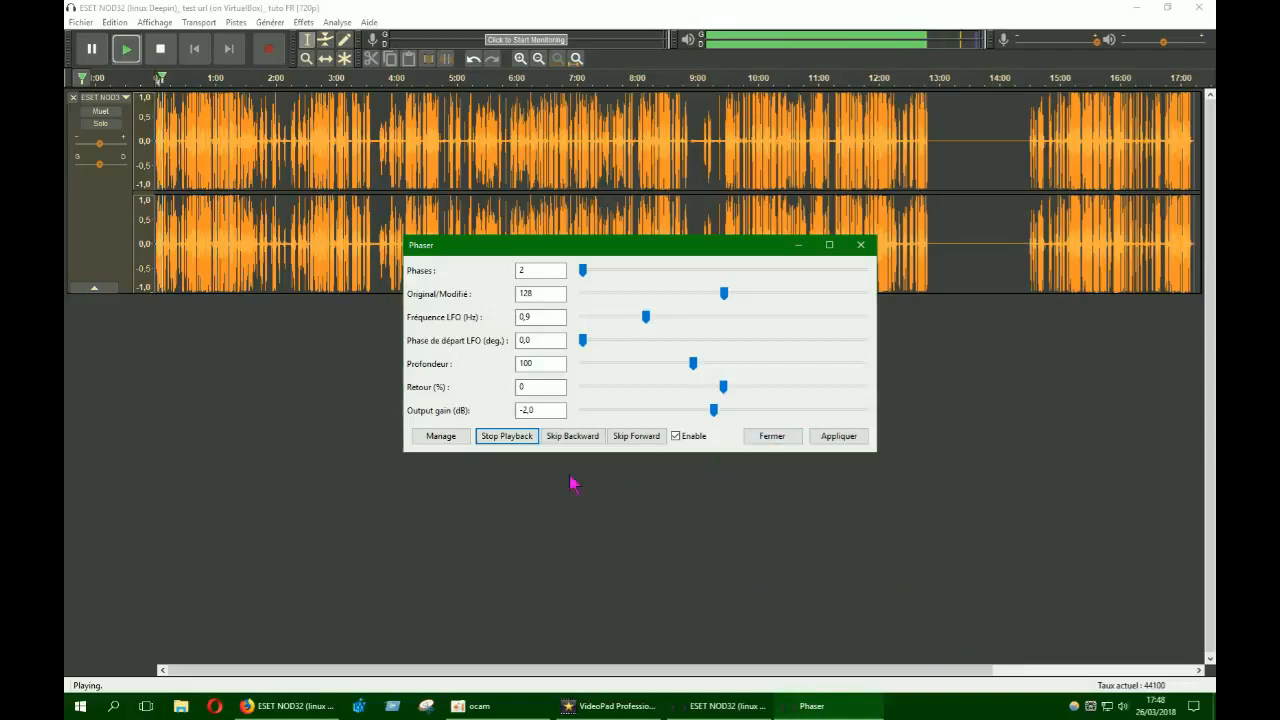
{"action": "left_click", "coordinate": [507, 440]}
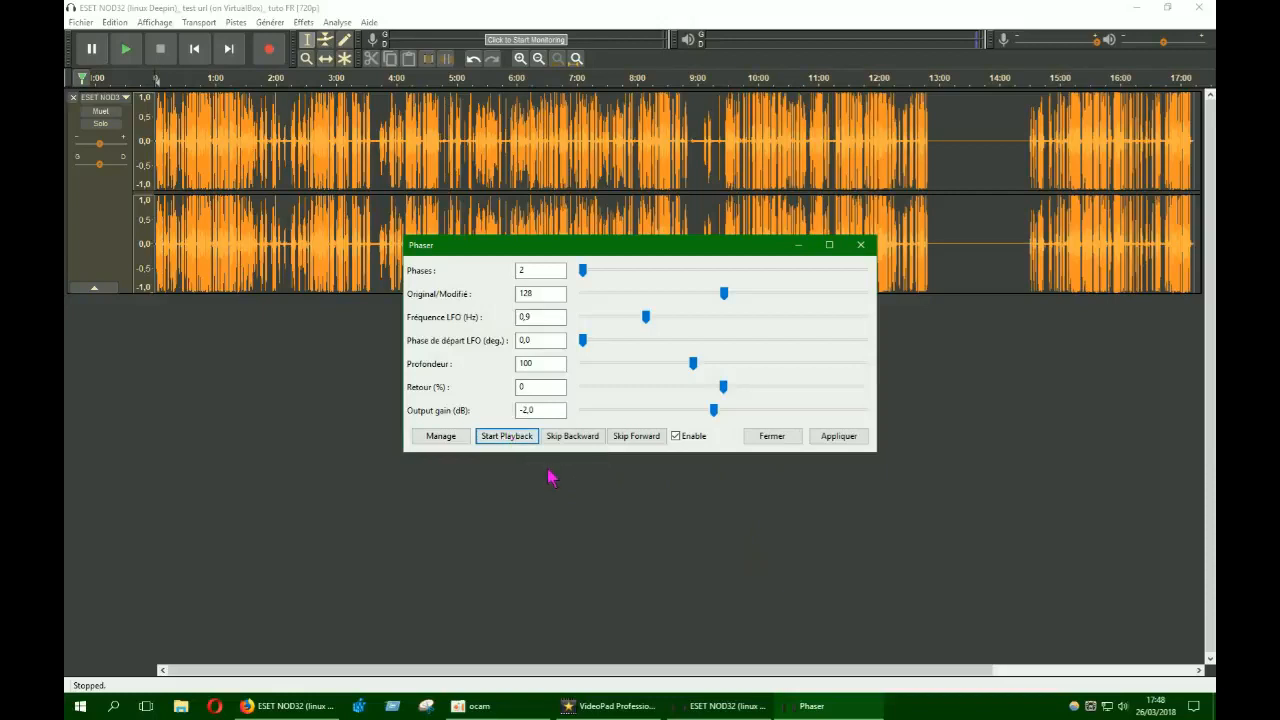
{"action": "left_click", "coordinate": [1122, 707]}
{"action": "left_click_drag", "start_coordinate": [1096, 676], "coordinate": [1124, 676]}
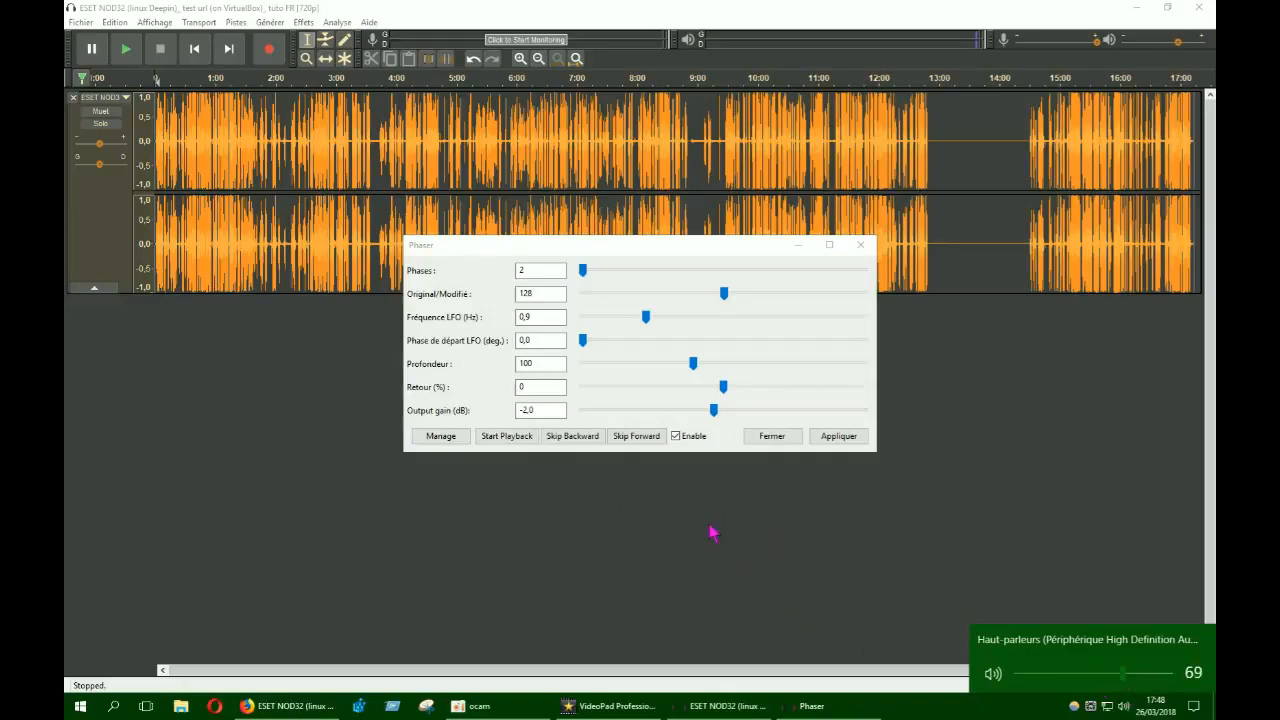
Preview the Phaser effect with the phases set to 4 and return the phases to 2
{"action": "left_click", "coordinate": [587, 279]}
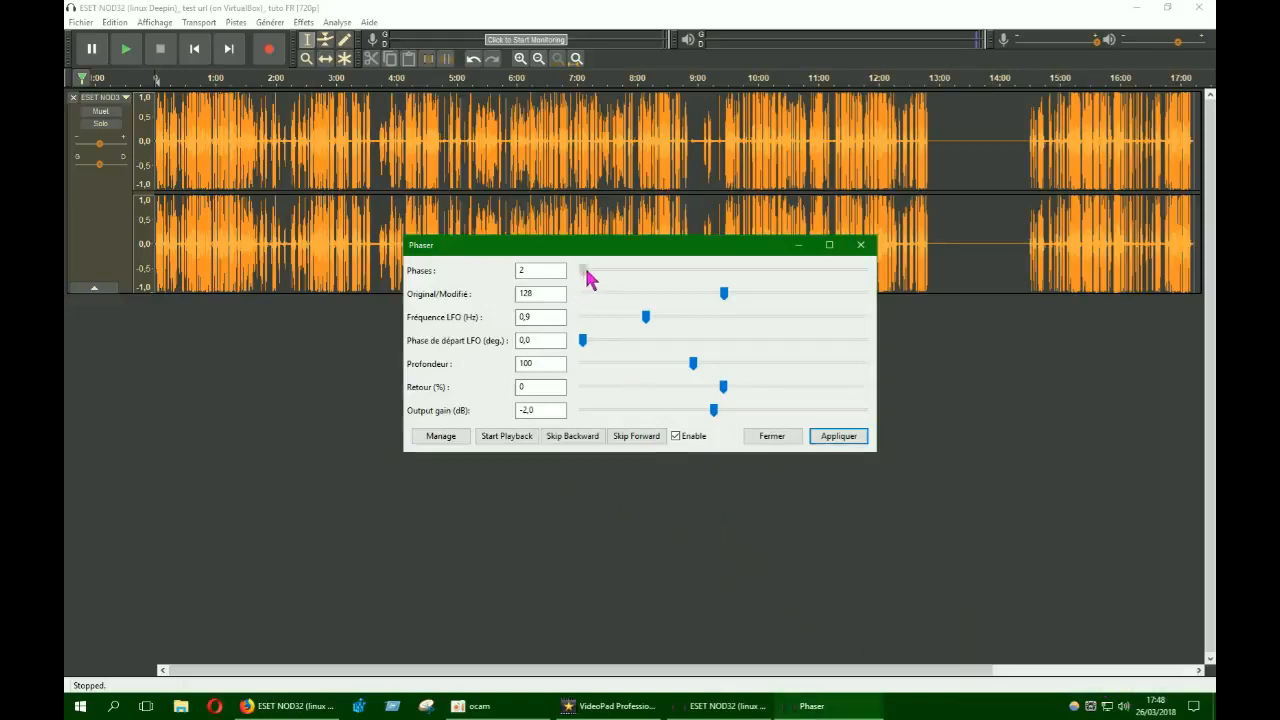
{"action": "left_click_drag", "start_coordinate": [587, 279], "coordinate": [608, 277]}
{"action": "left_click", "coordinate": [514, 437]}
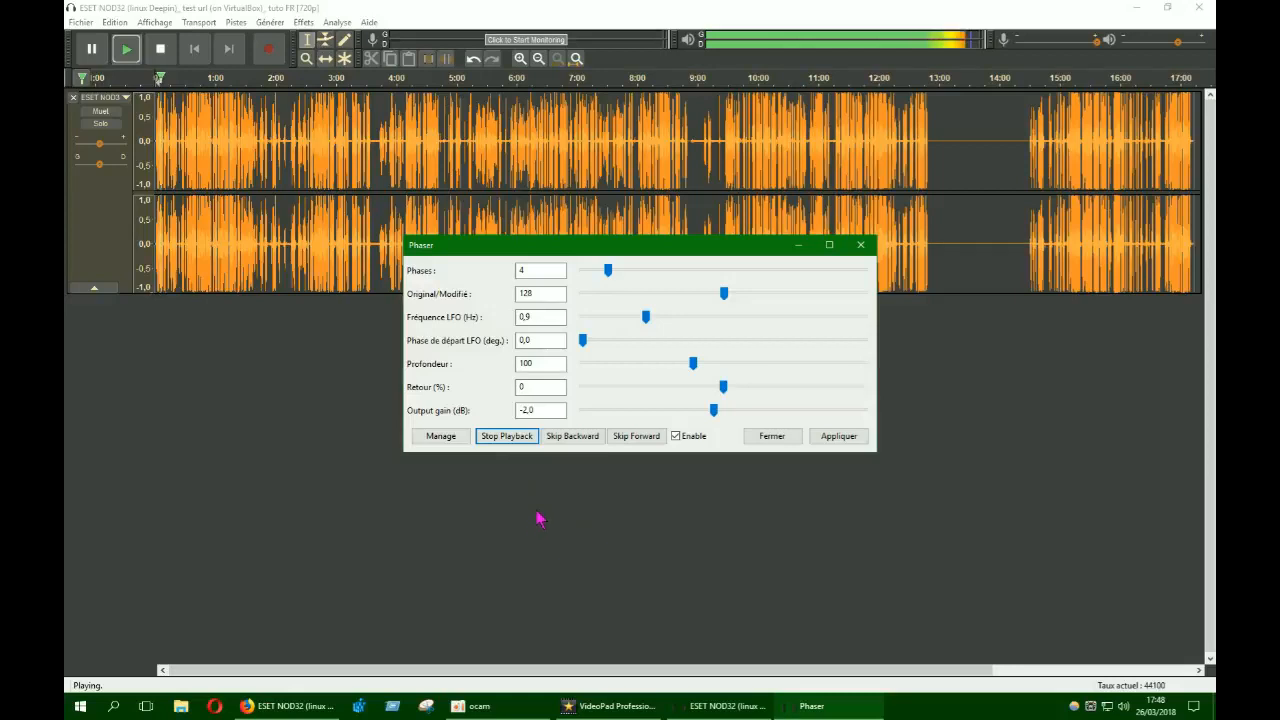
{"action": "left_click", "coordinate": [516, 444]}
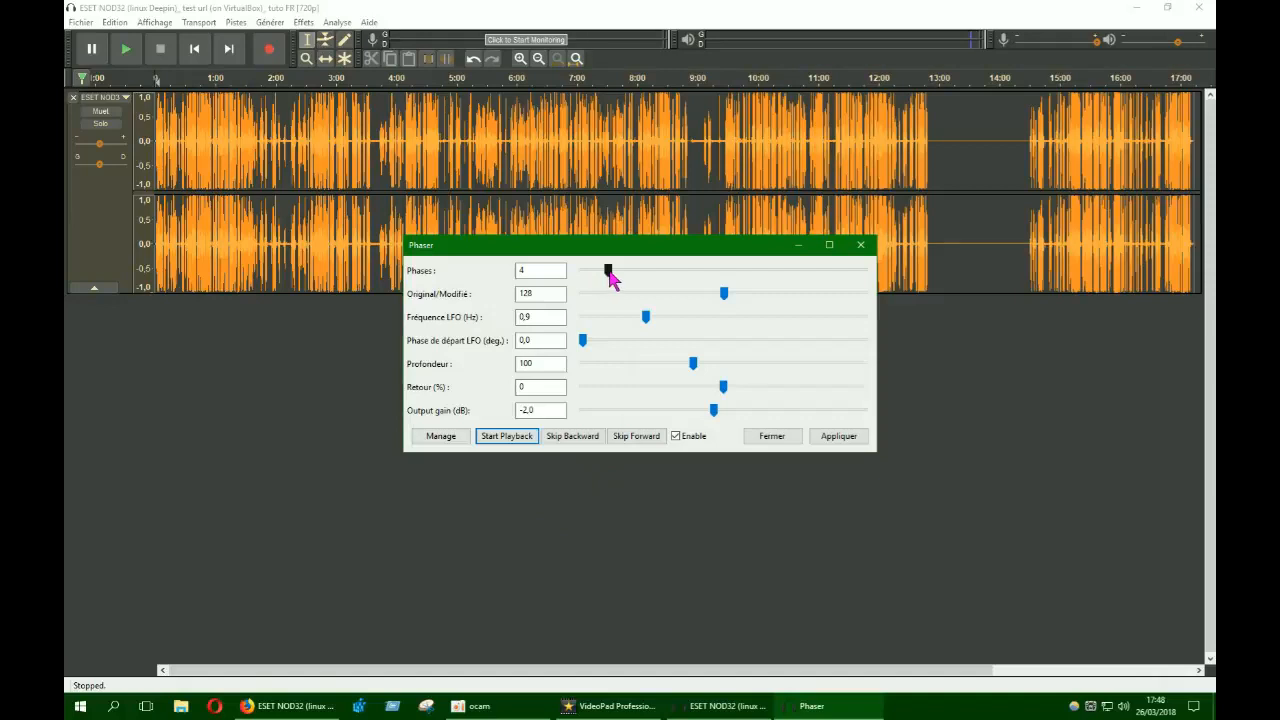
{"action": "left_click_drag", "start_coordinate": [609, 270], "coordinate": [596, 283]}
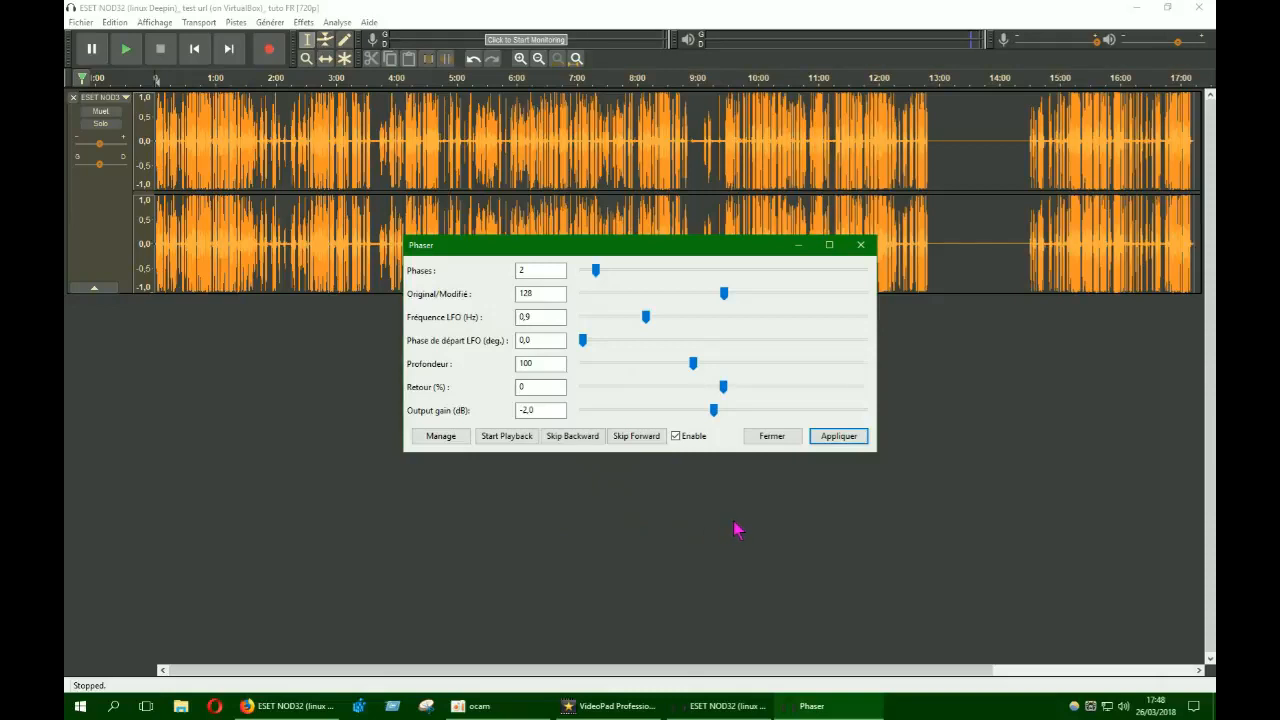
Close the Phaser effect without applying it and preview the Tremolo effect with its existing settings, cancelling it as well
{"action": "left_click", "coordinate": [773, 440]}
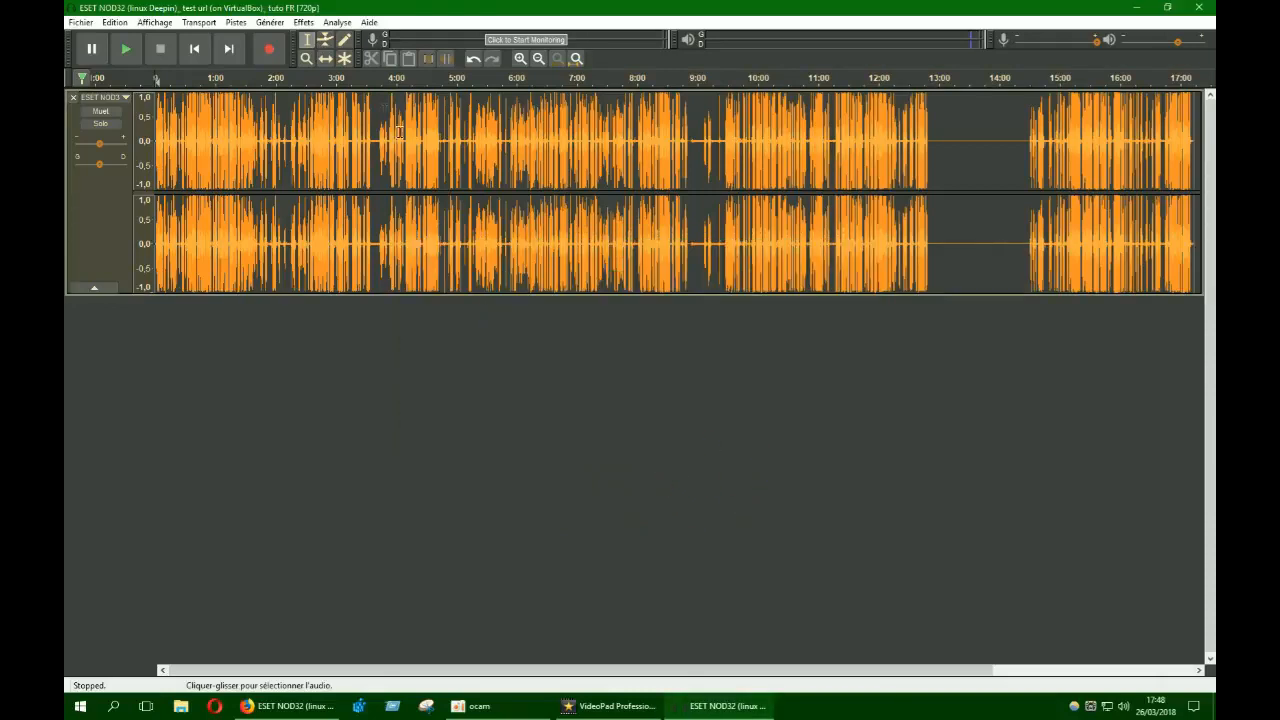
{"action": "left_click", "coordinate": [303, 22]}
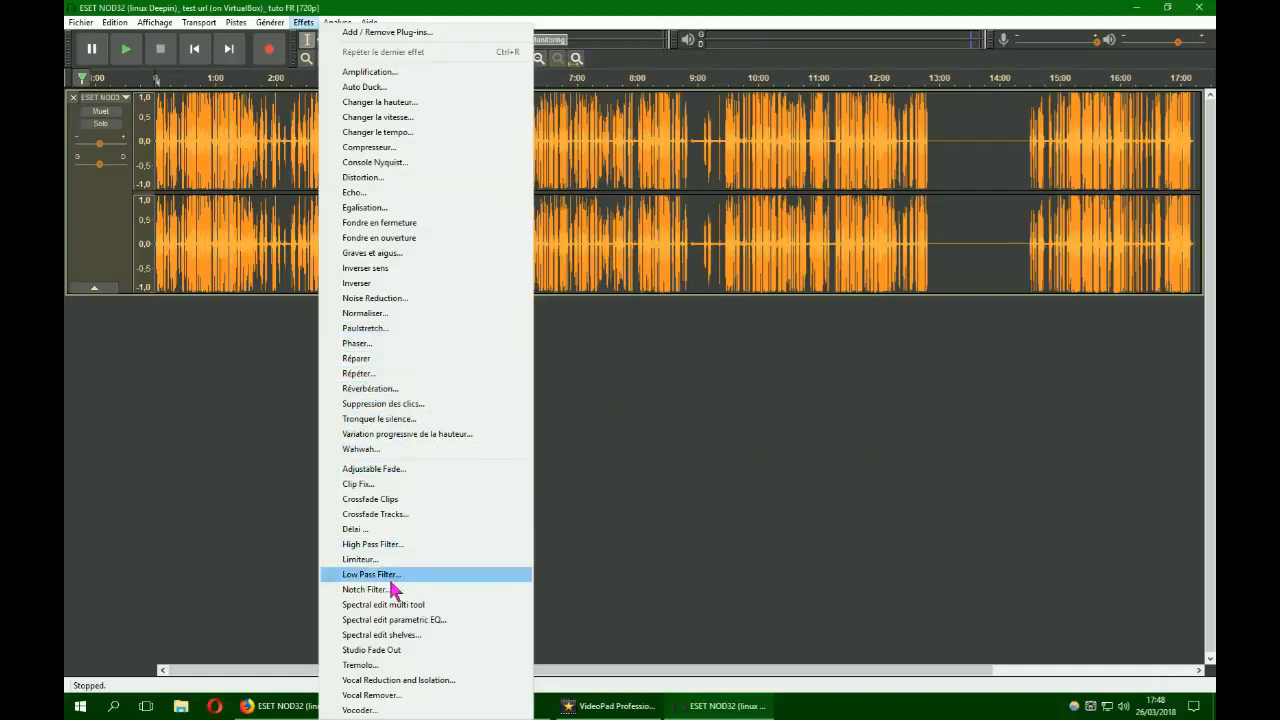
{"action": "left_click", "coordinate": [380, 666]}
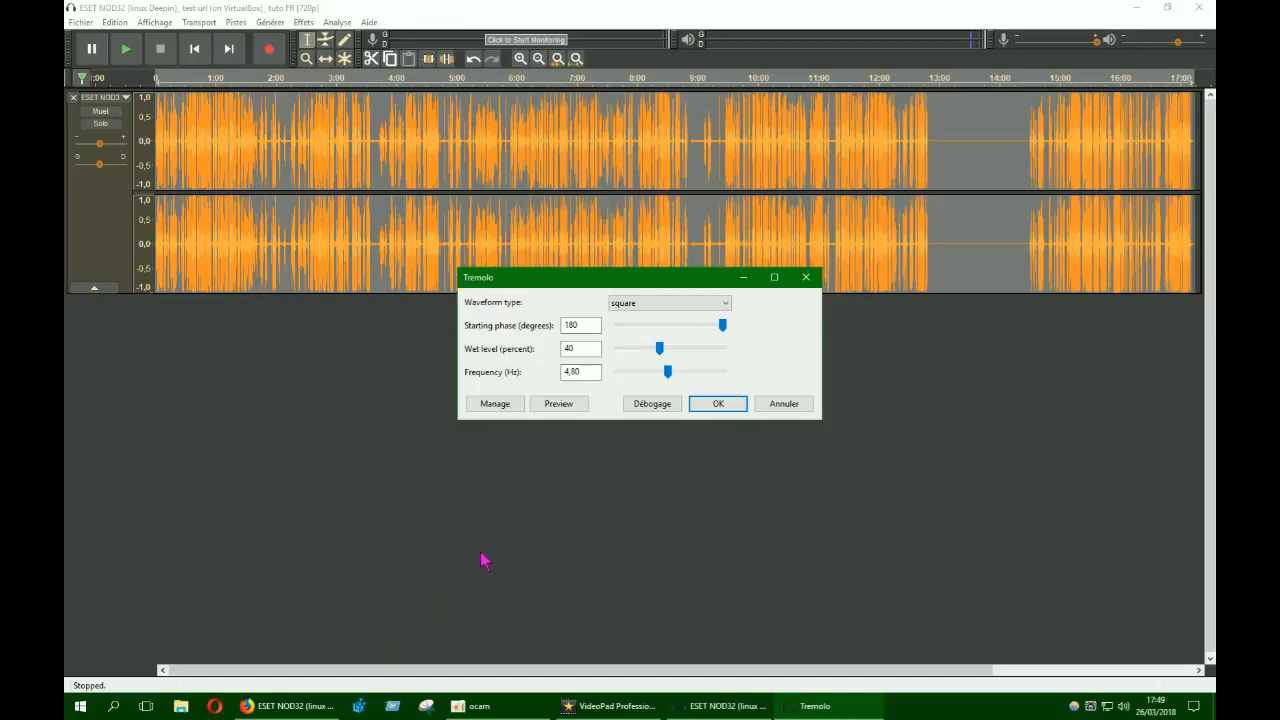
{"action": "left_click", "coordinate": [566, 412]}
{"action": "left_click", "coordinate": [567, 410]}
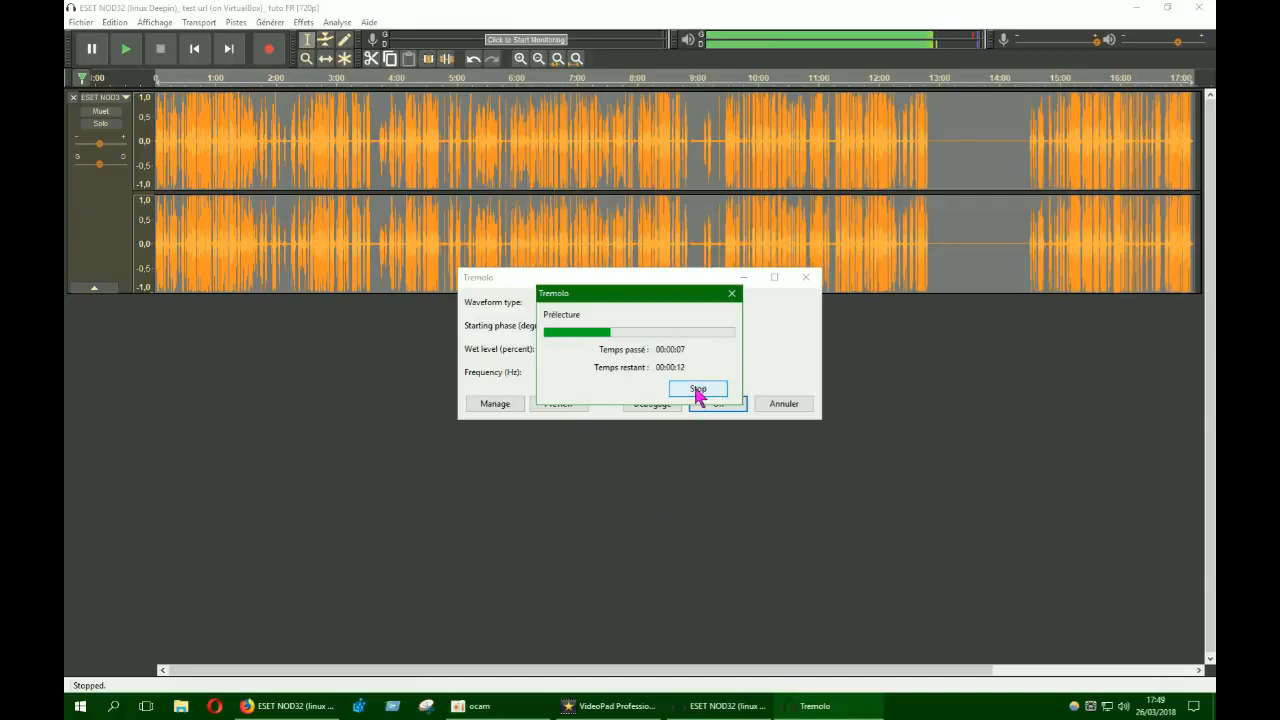
{"action": "left_click", "coordinate": [698, 391]}
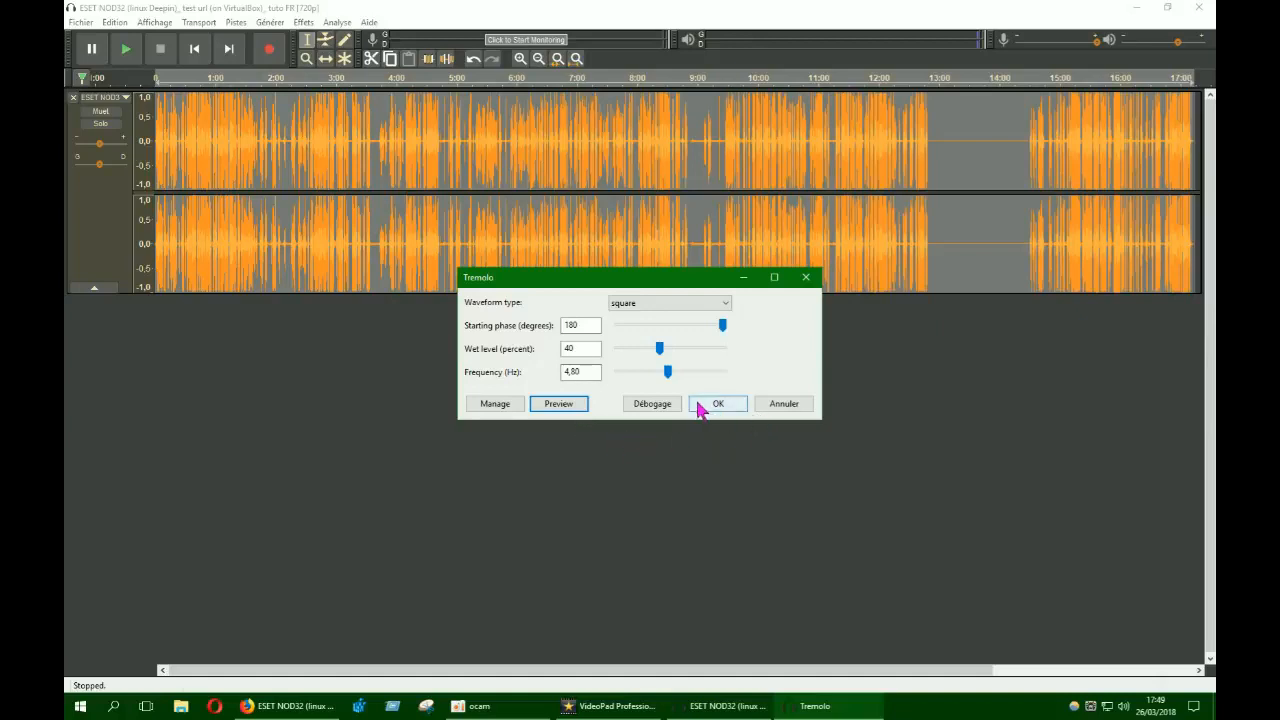
{"action": "left_click", "coordinate": [770, 410]}
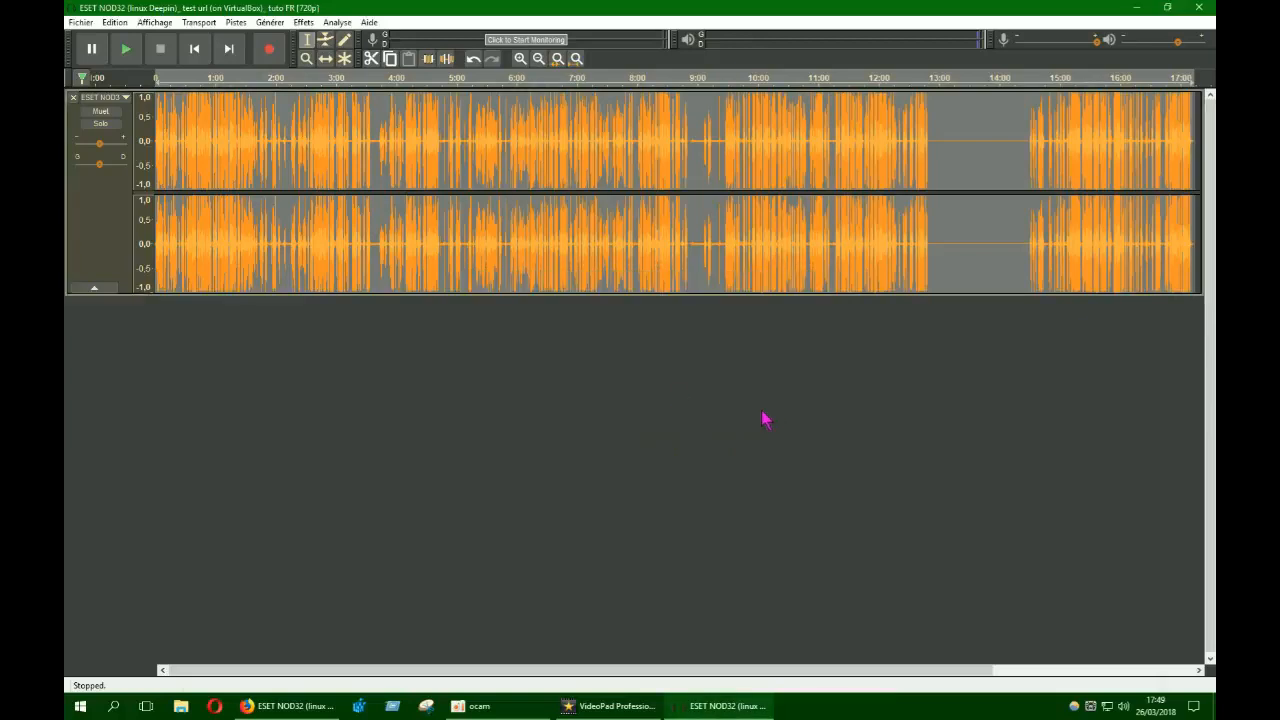
Preview the Wahwah effect on the ESET NOD32 stereo track, apply it with its existing settings and close the effect
{"action": "left_click", "coordinate": [304, 22]}
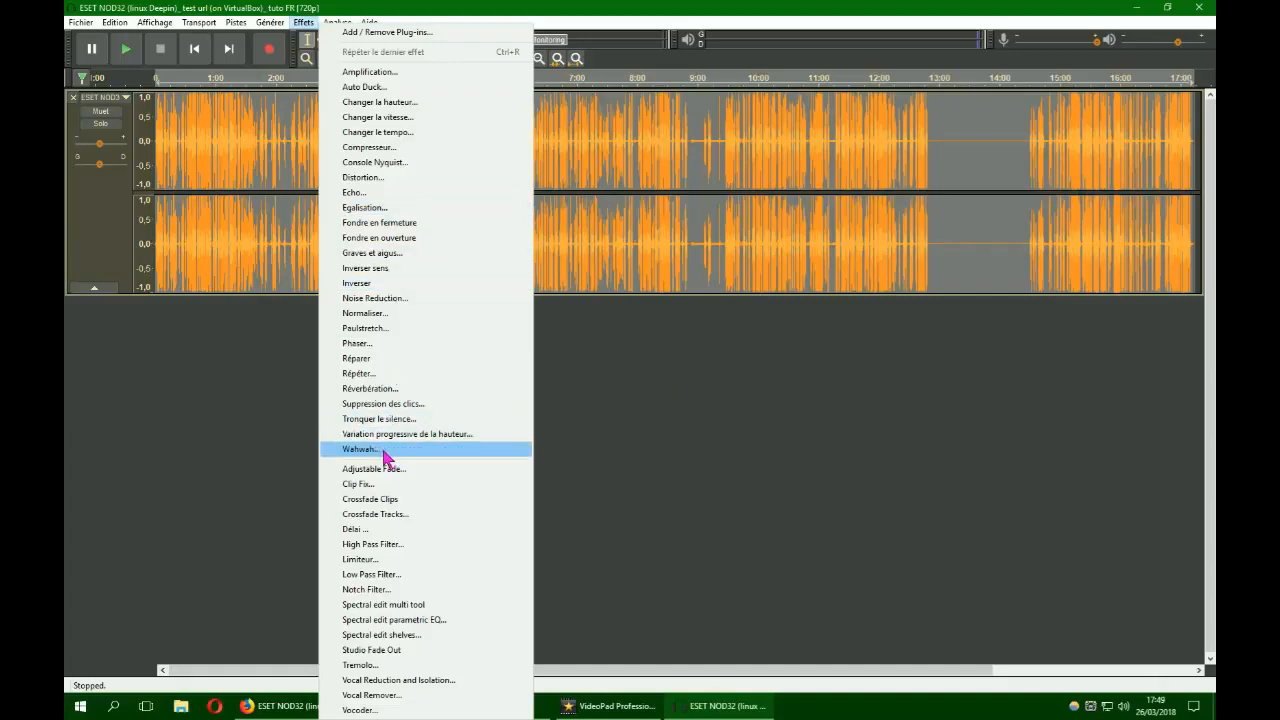
{"action": "left_click", "coordinate": [370, 451]}
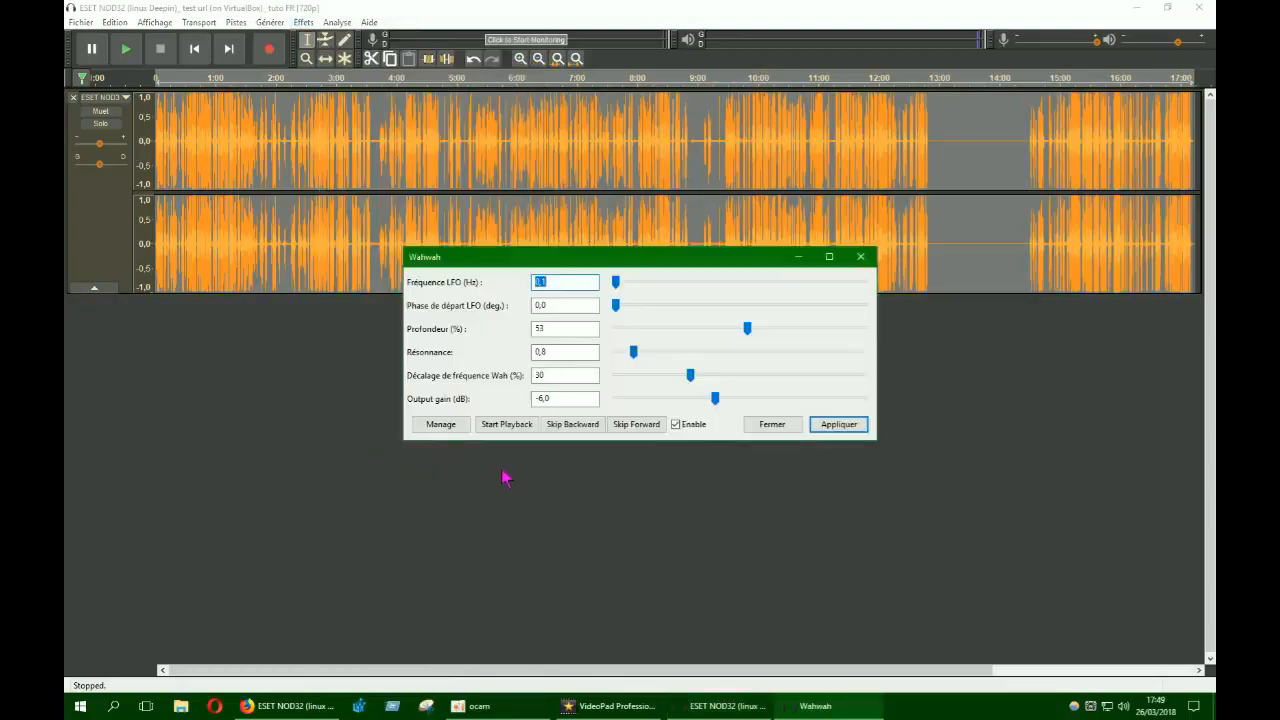
{"action": "left_click", "coordinate": [507, 425]}
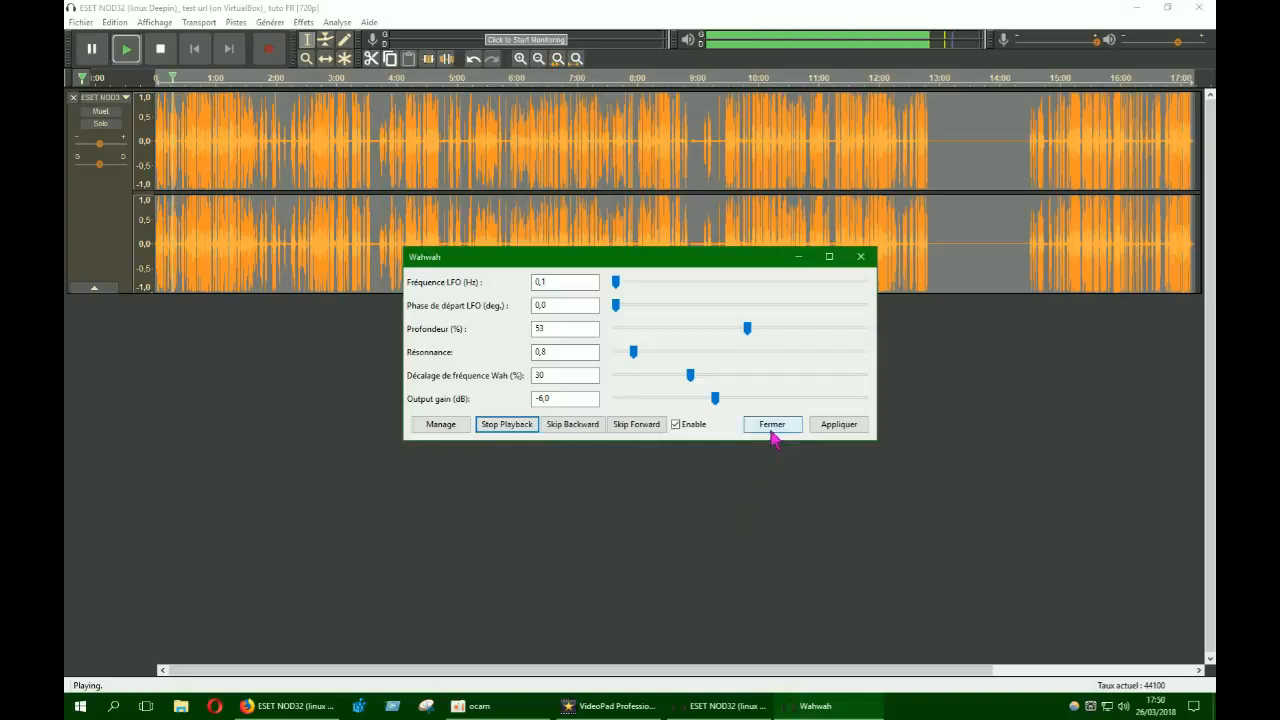
{"action": "left_click", "coordinate": [830, 427]}
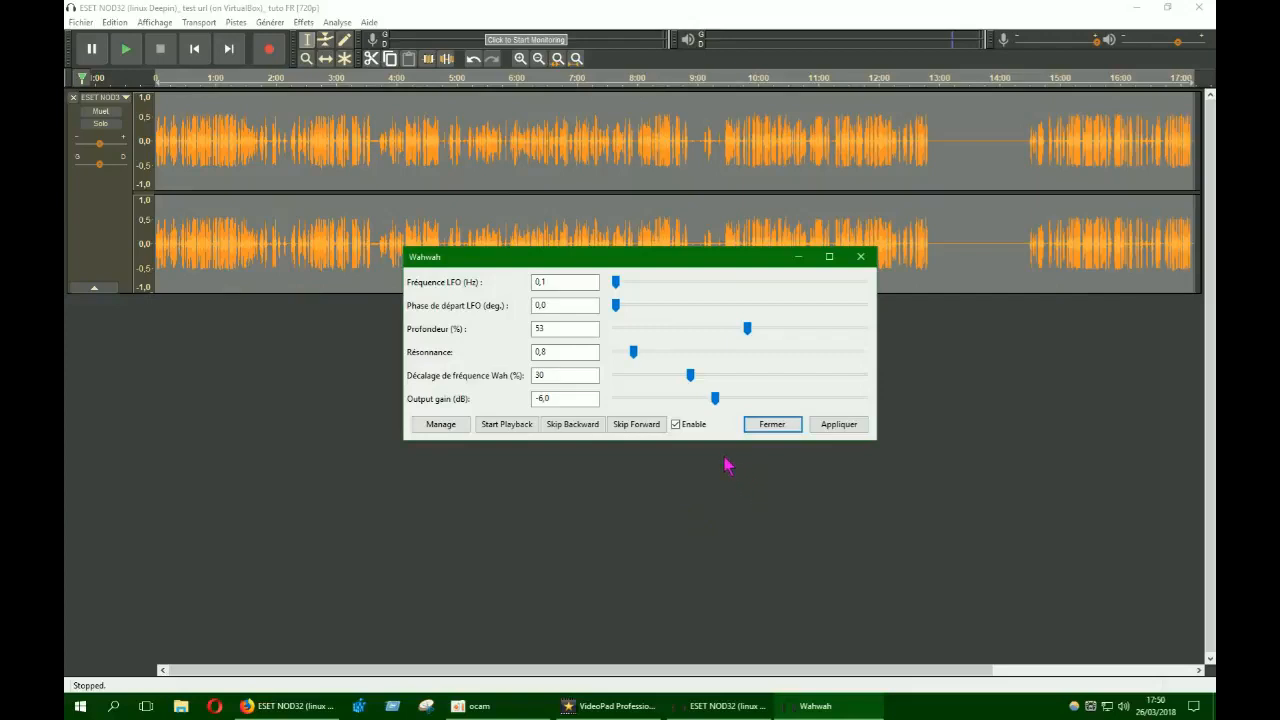
{"action": "left_click", "coordinate": [754, 428]}
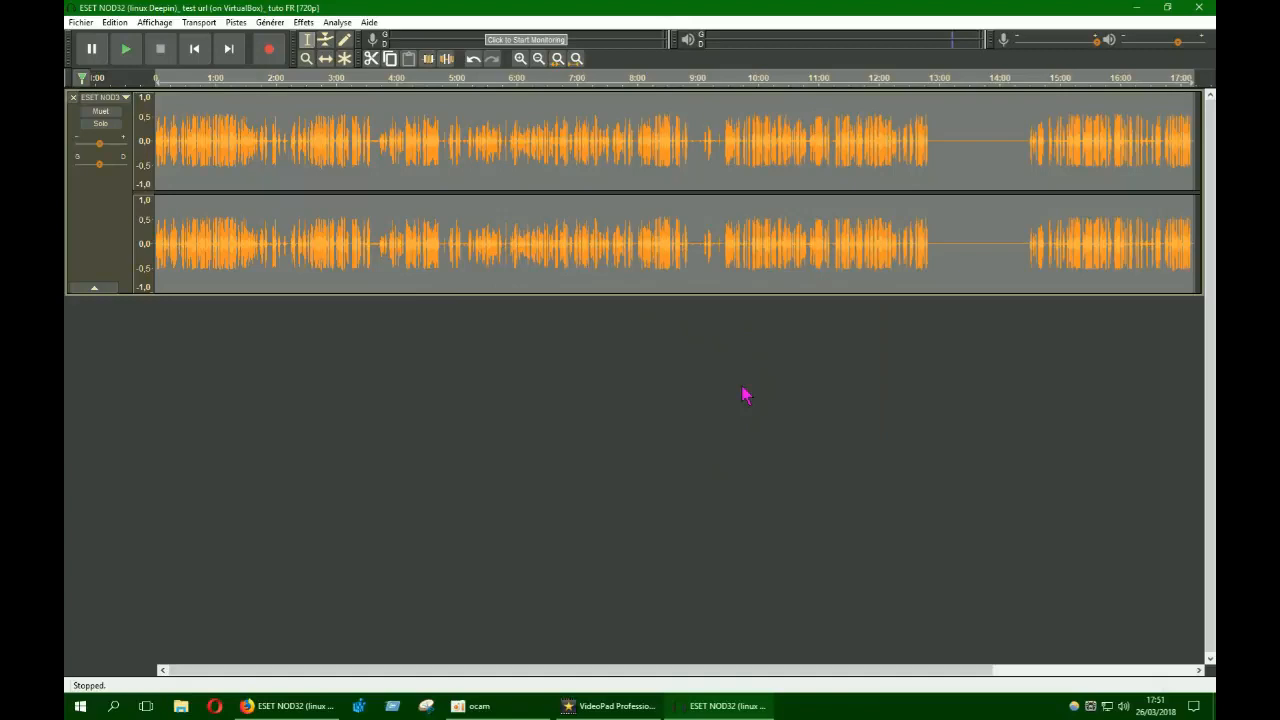
Export the altered audio as a 16-bit PCM WAV to the desktop (Bureau), keeping the proposed file name and metadata tags
{"action": "left_click", "coordinate": [85, 24]}
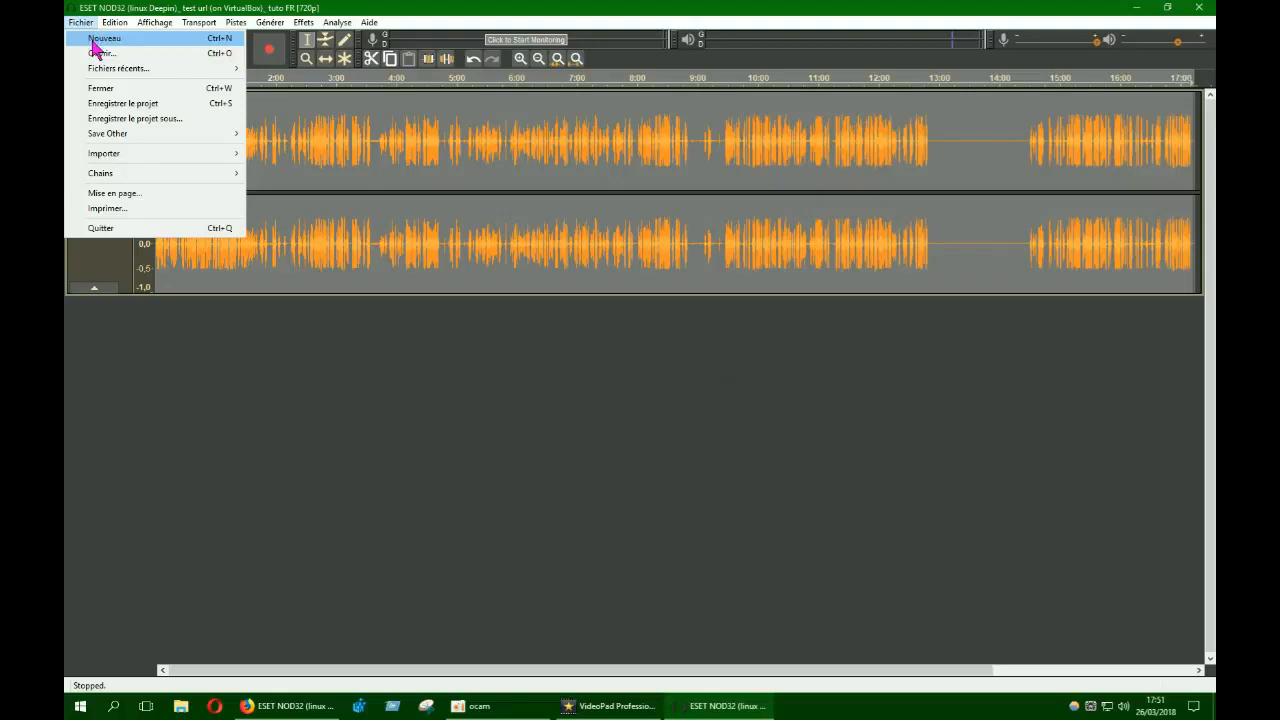
{"action": "mouse_move", "coordinate": [117, 137]}
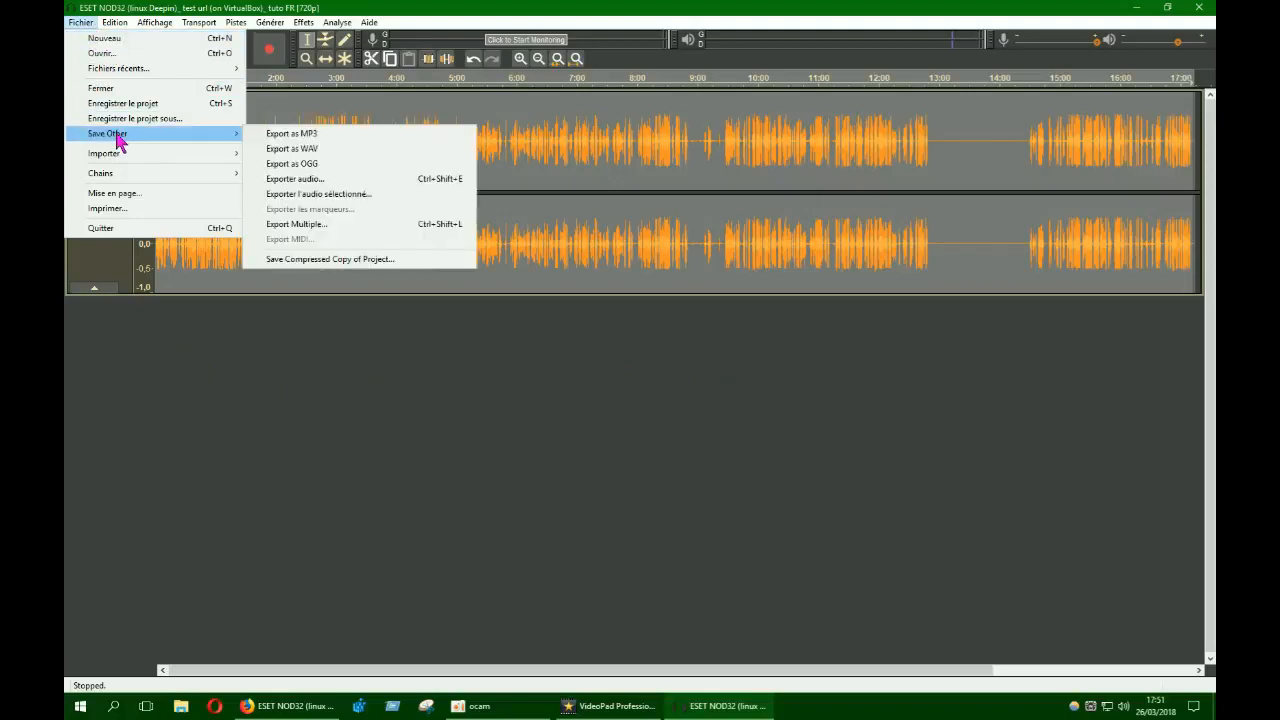
{"action": "left_click", "coordinate": [313, 158]}
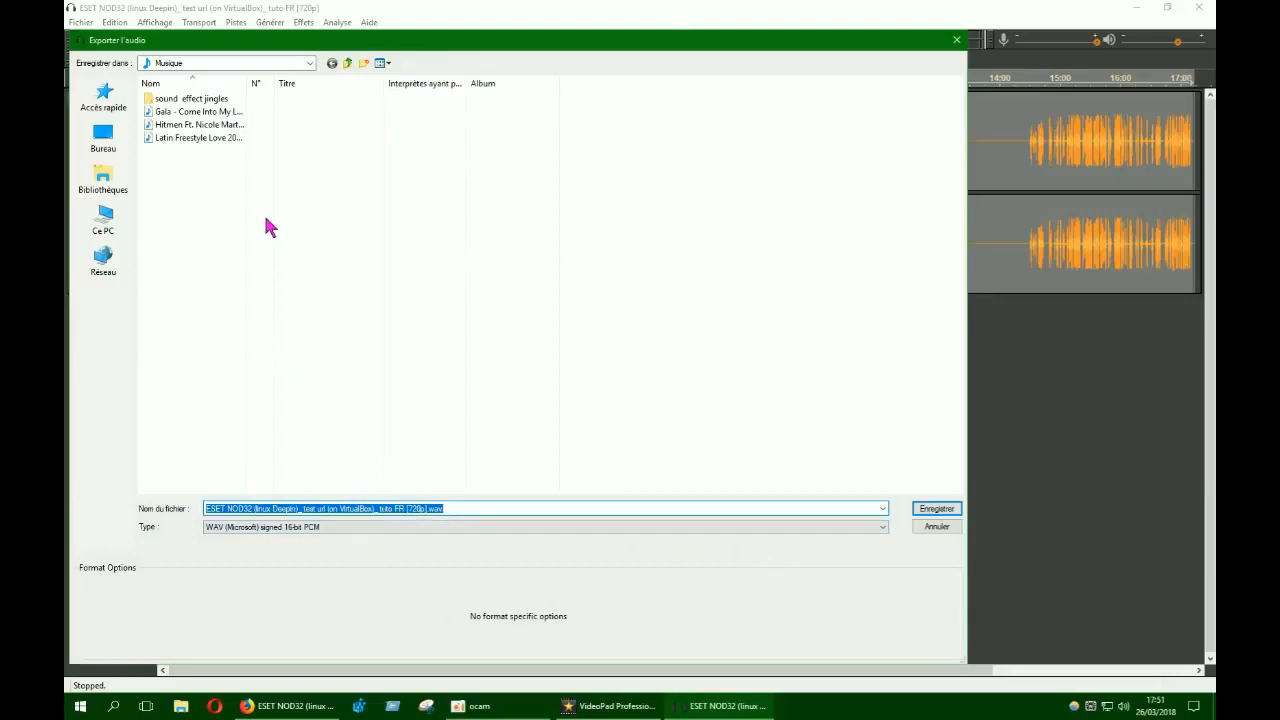
{"action": "left_click", "coordinate": [310, 63]}
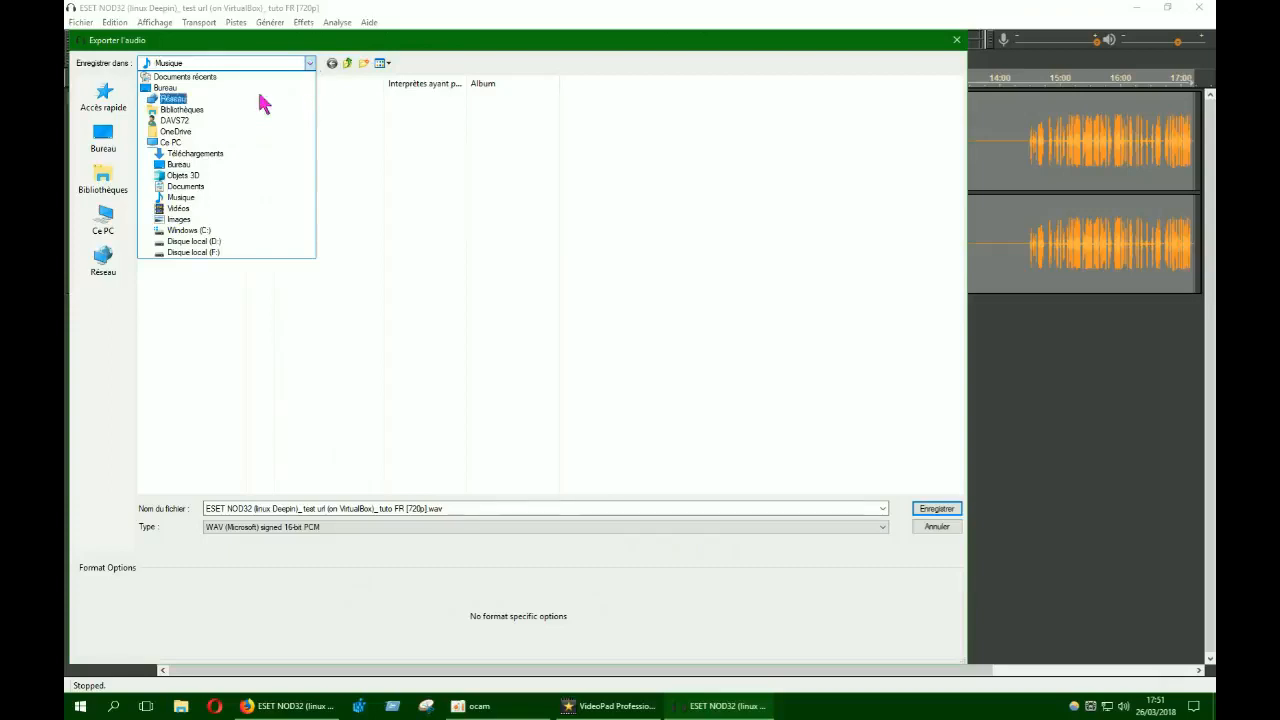
{"action": "left_click", "coordinate": [166, 87]}
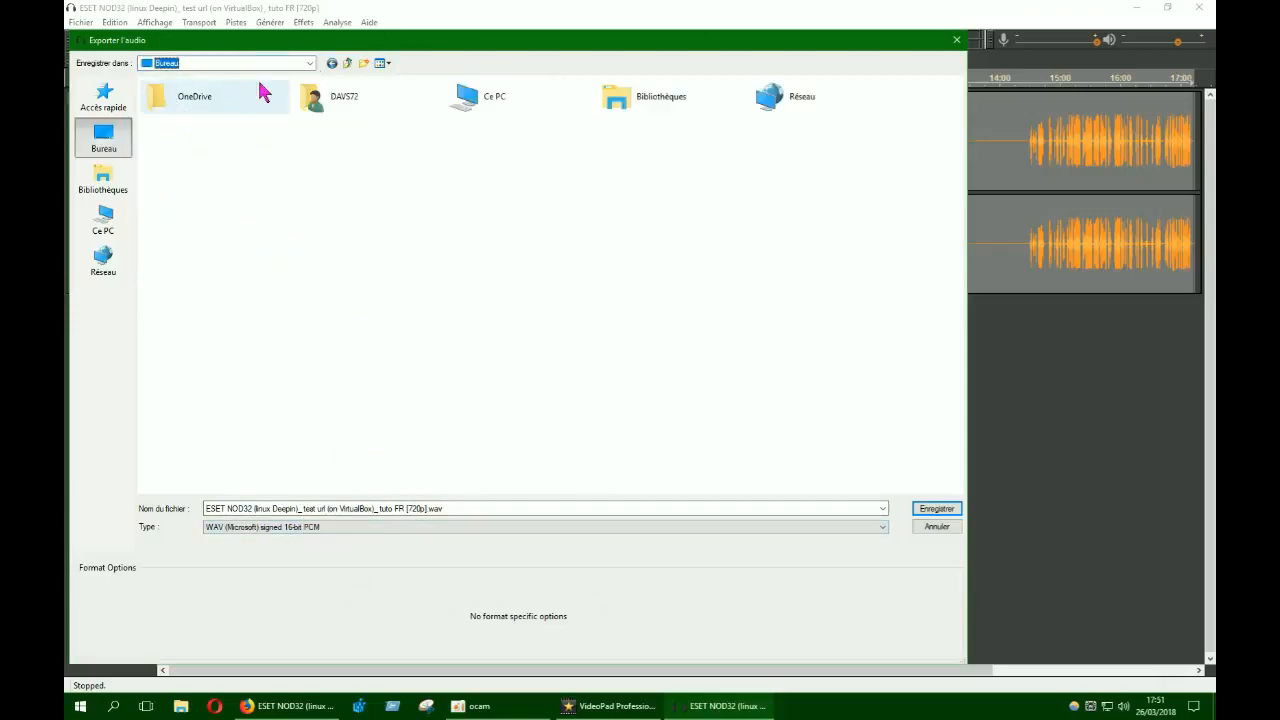
{"action": "left_click", "coordinate": [310, 63]}
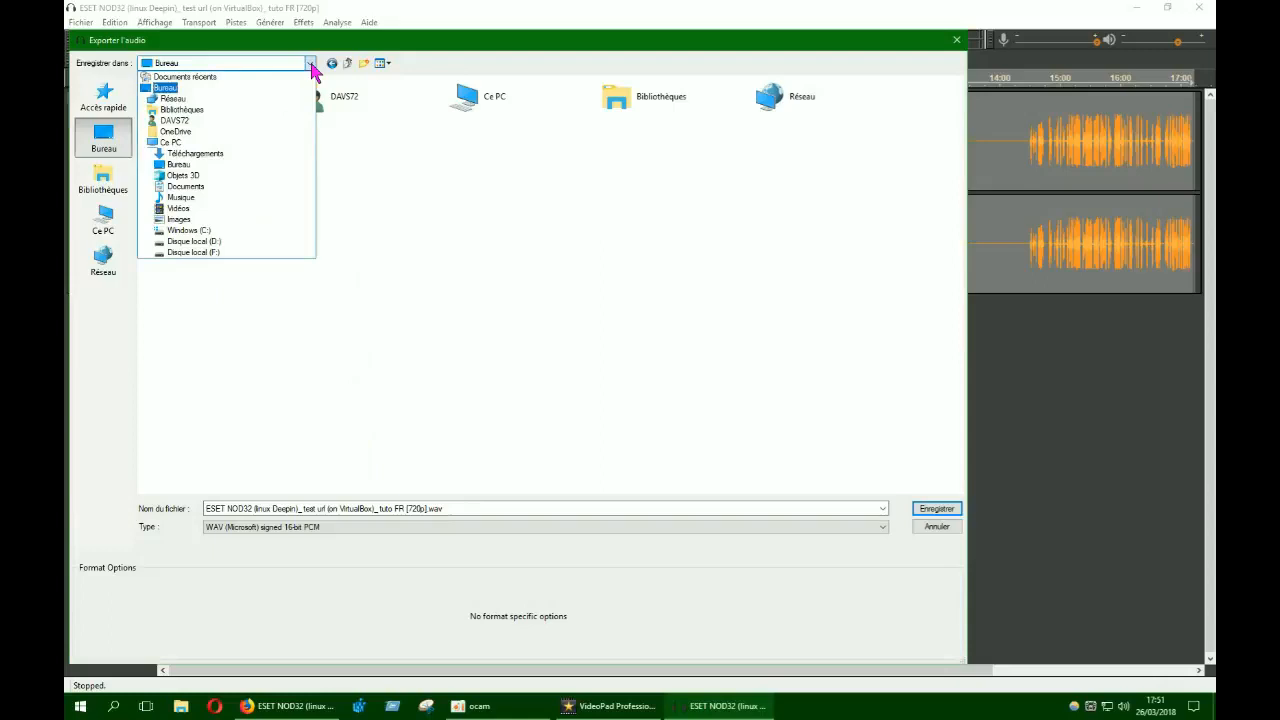
{"action": "left_click", "coordinate": [172, 88]}
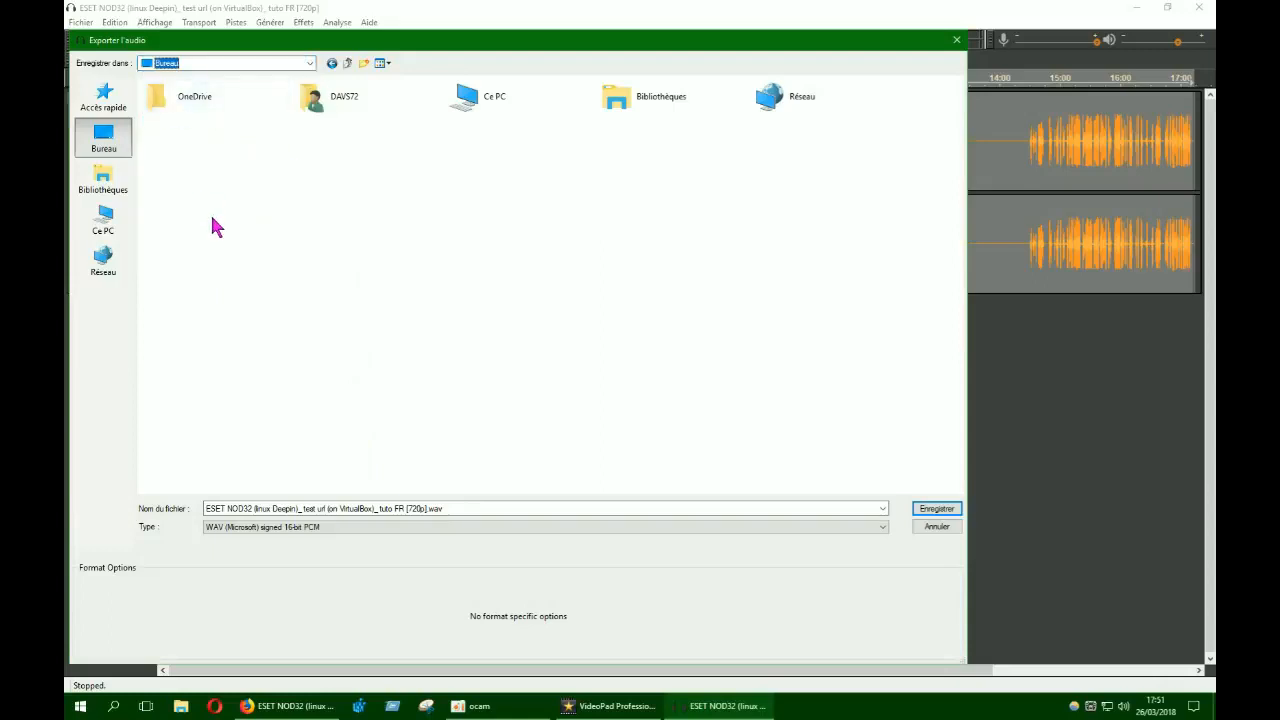
{"action": "left_click", "coordinate": [936, 510]}
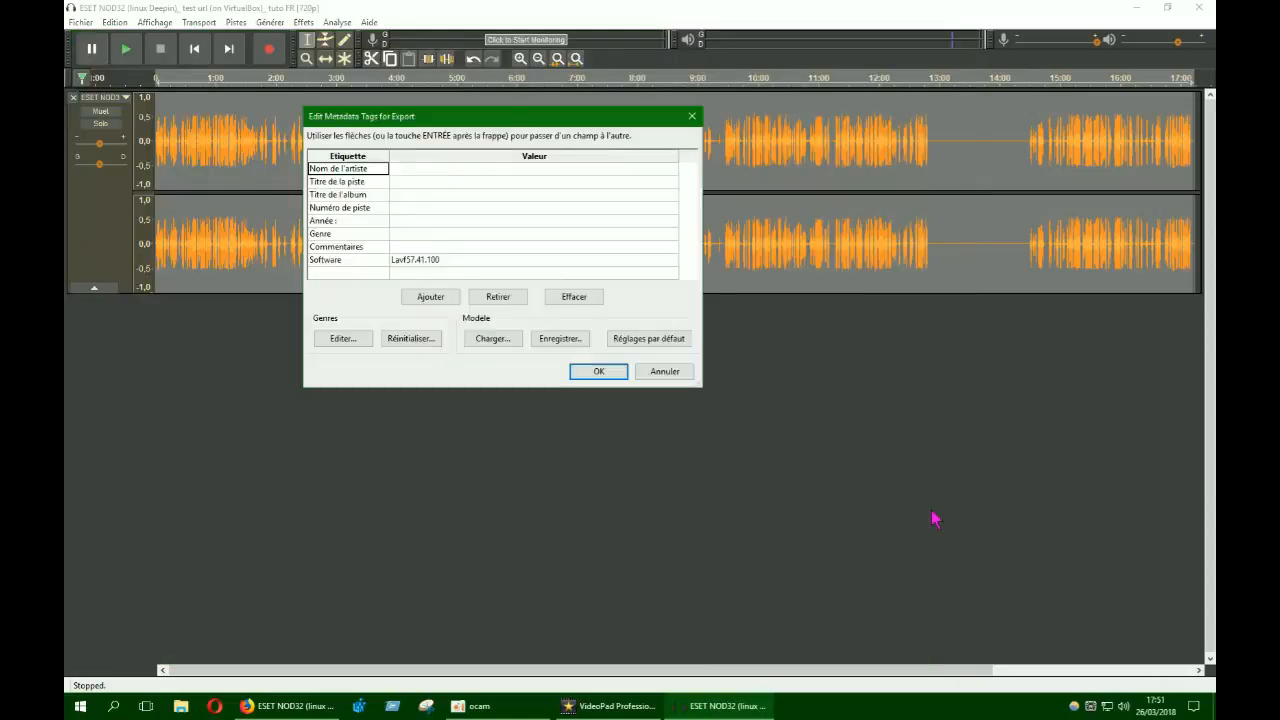
{"action": "left_click", "coordinate": [602, 374]}
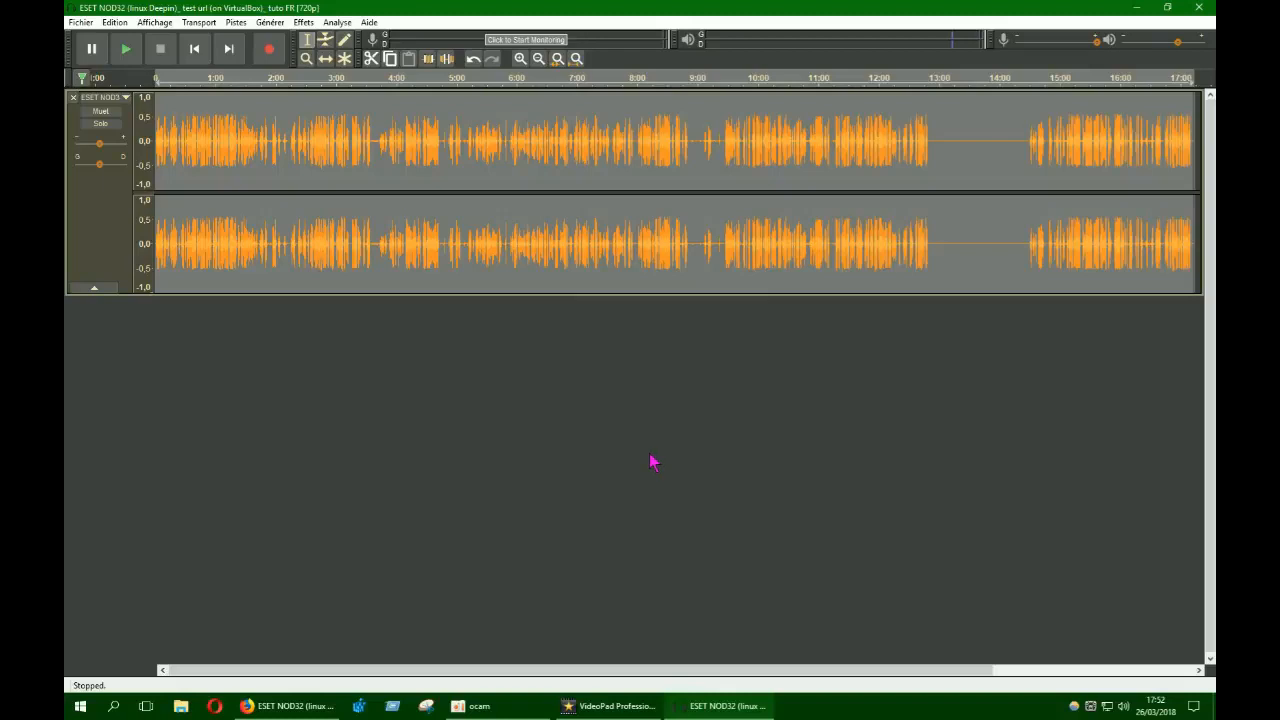
Quit DarkAudacity without saving the project changes and switch to VideoPad Professional
{"action": "left_click", "coordinate": [1199, 8]}
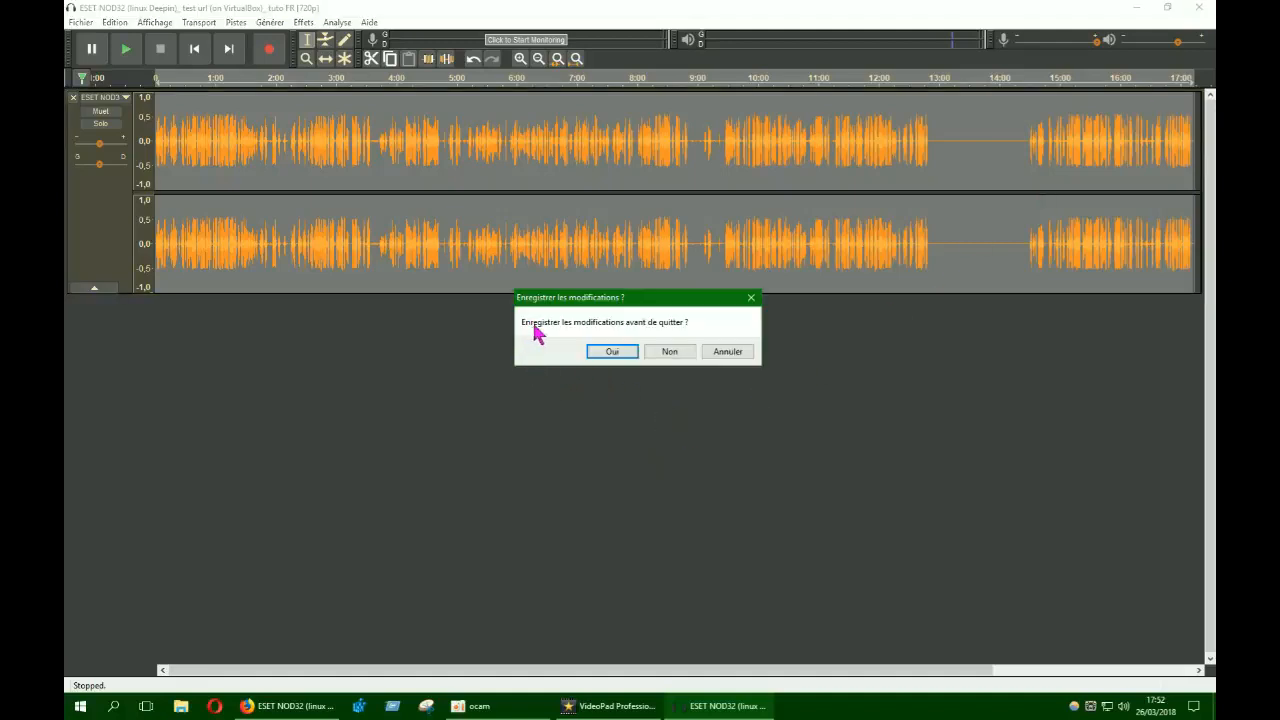
{"action": "left_click", "coordinate": [668, 353]}
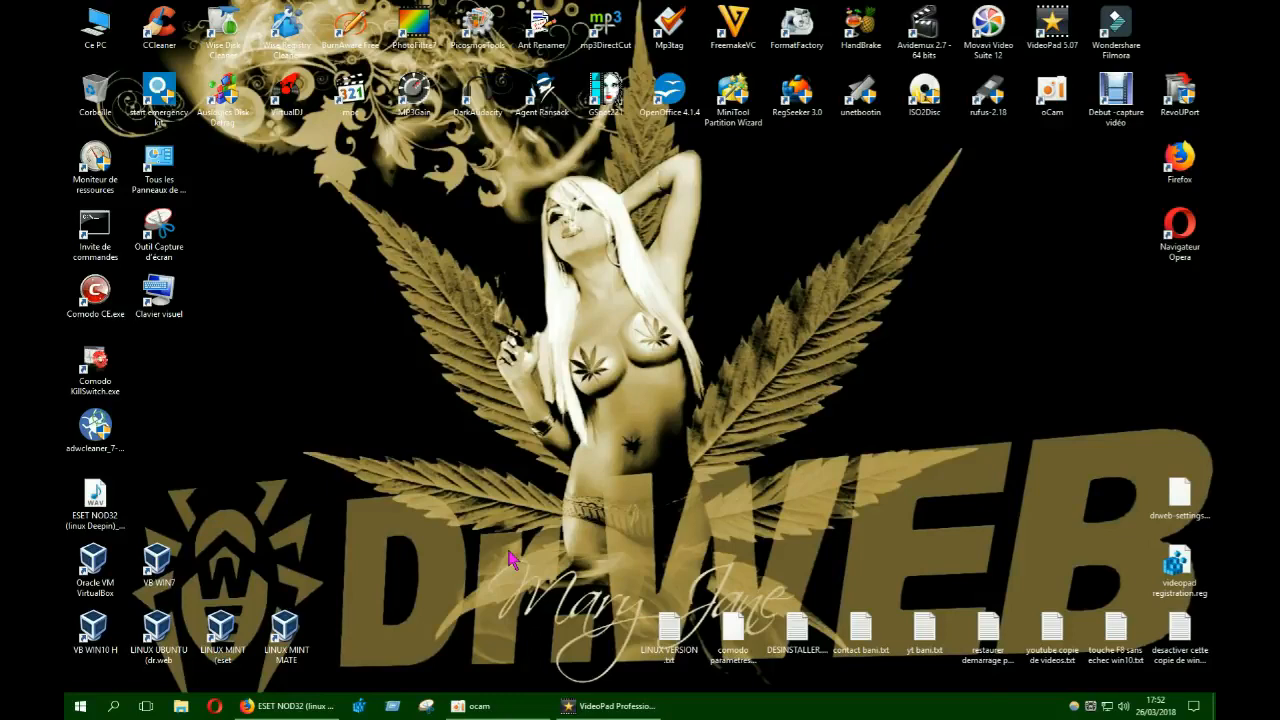
{"action": "left_click", "coordinate": [590, 706]}
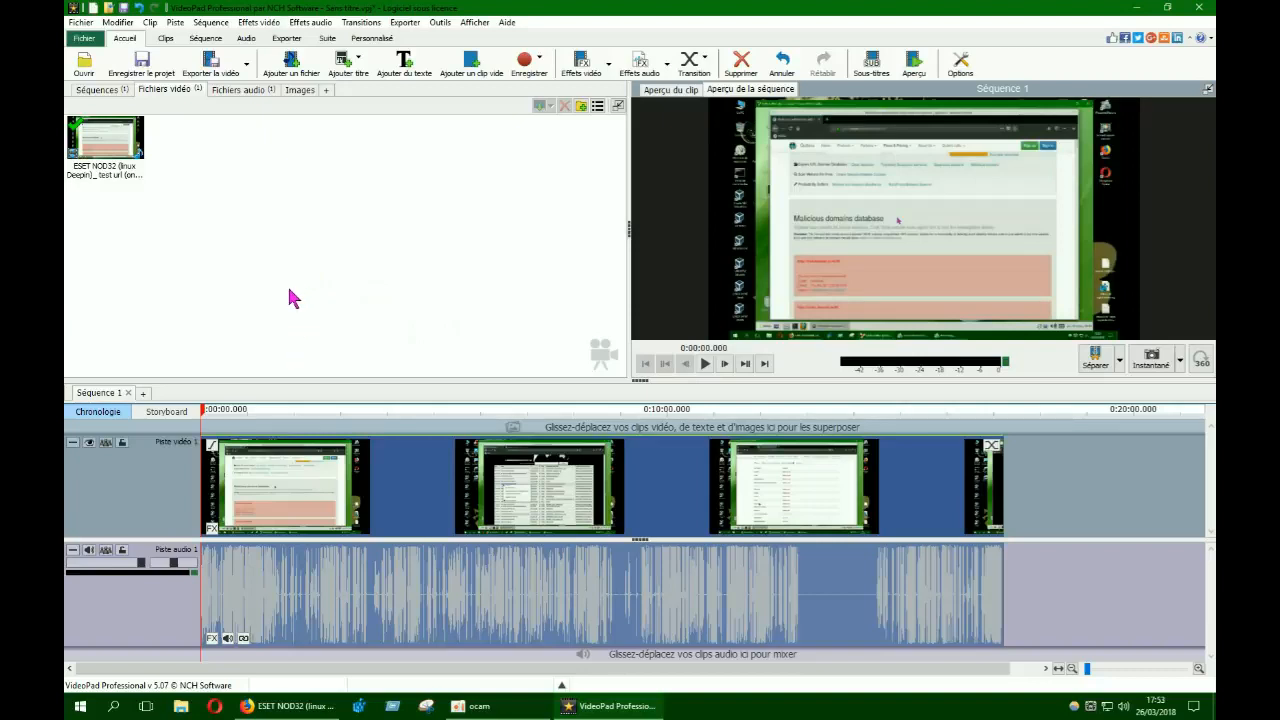
Delete the original ESET NOD32 WAV clip from the project's audio files and return to the video files
{"action": "left_click", "coordinate": [240, 90]}
{"action": "right_click", "coordinate": [110, 145]}
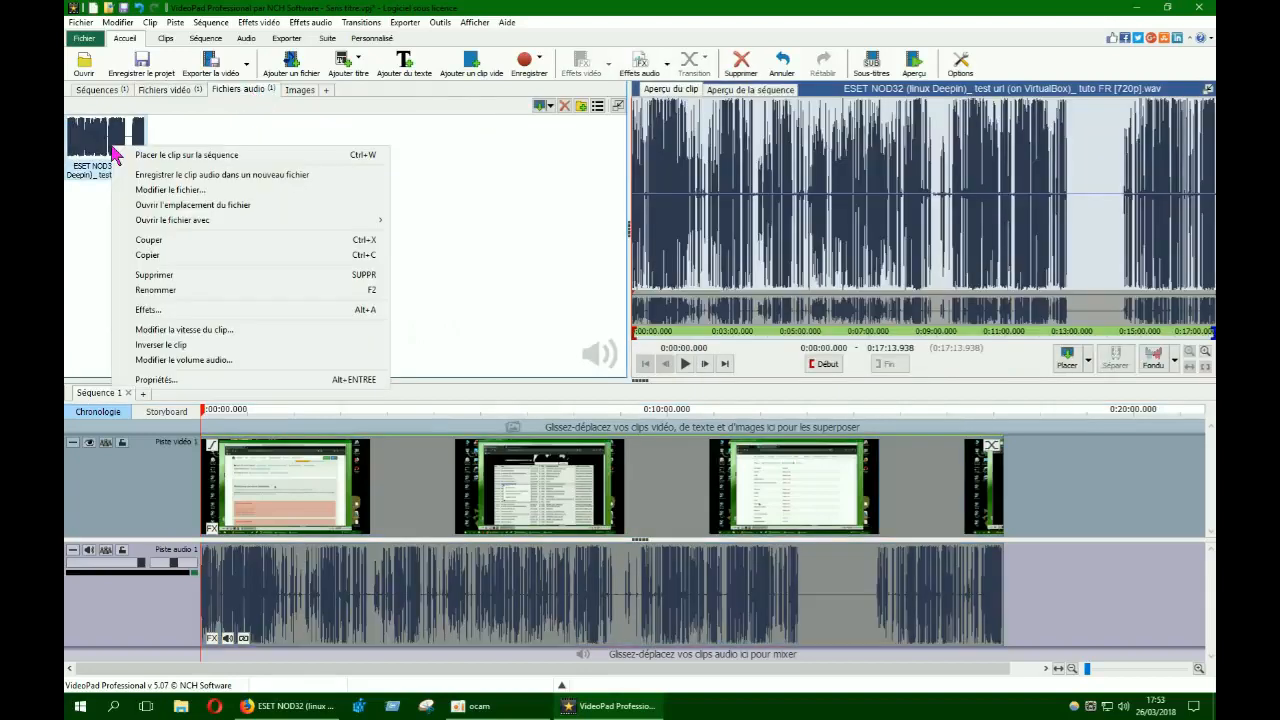
{"action": "left_click", "coordinate": [185, 279]}
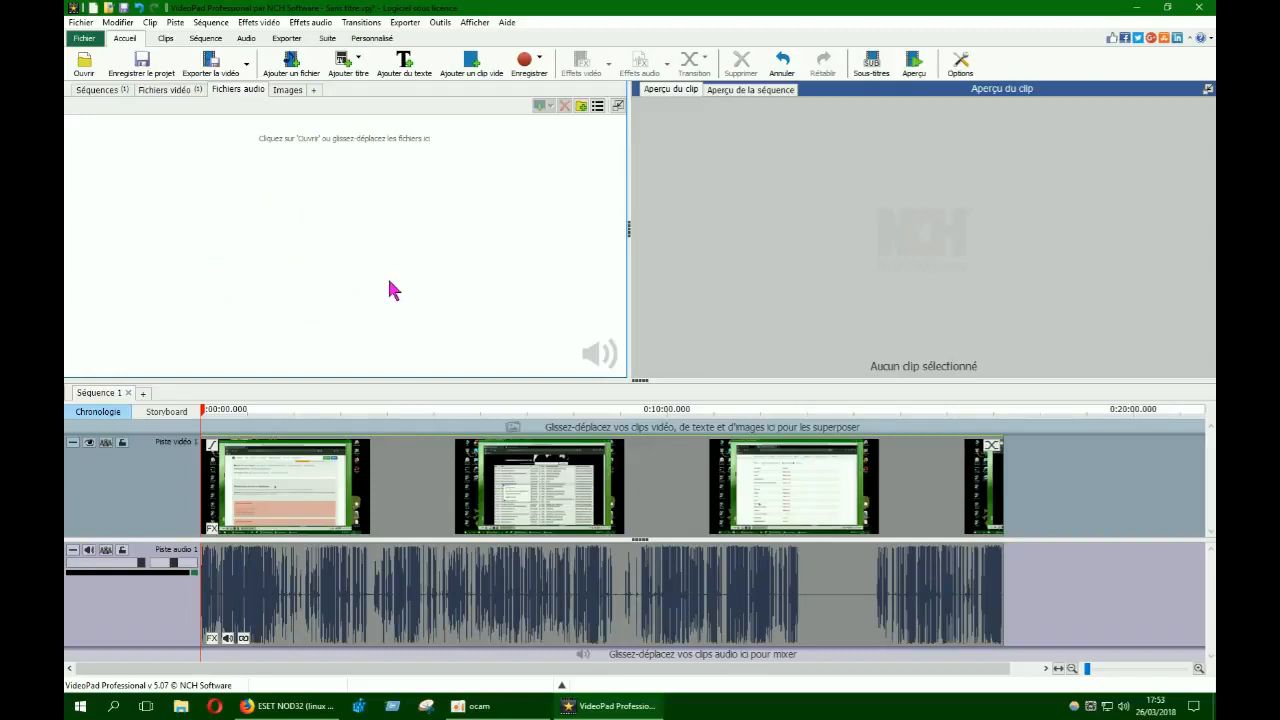
{"action": "left_click", "coordinate": [180, 91]}
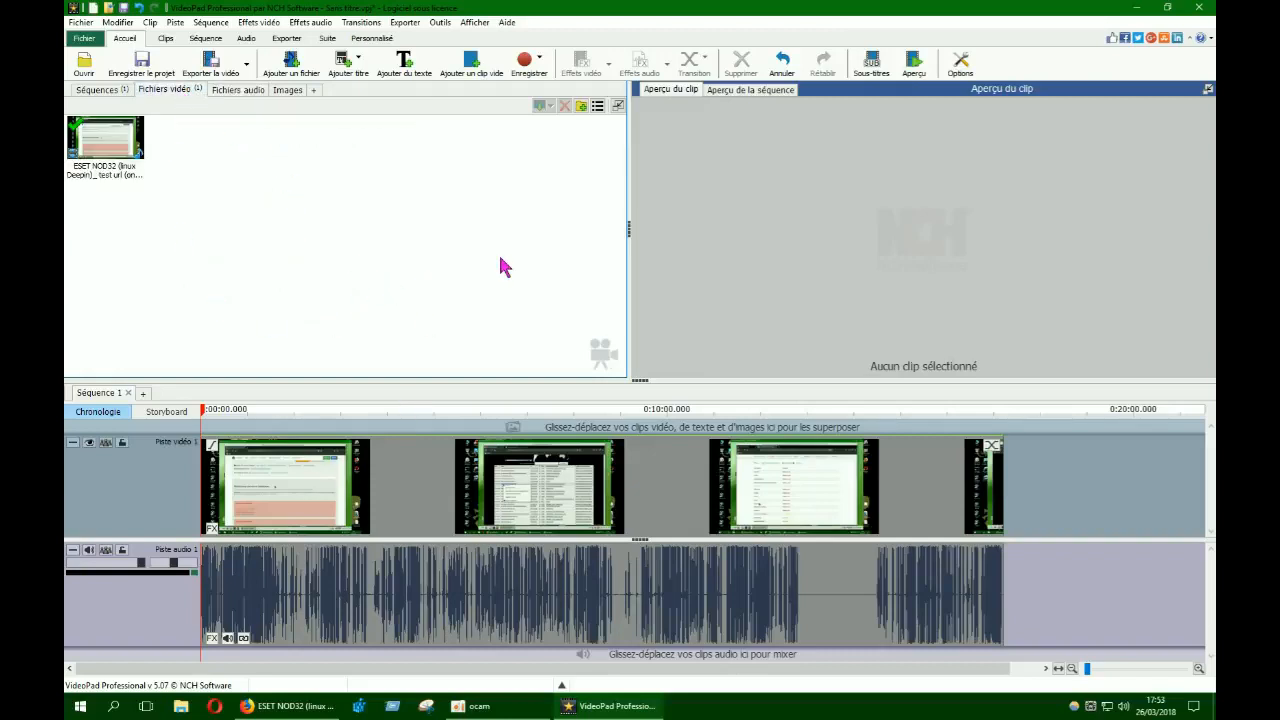
Play a short passage of Séquence 1 from about 1:40, pause it and move the playhead to 0:02:30.959
{"action": "left_click", "coordinate": [110, 148]}
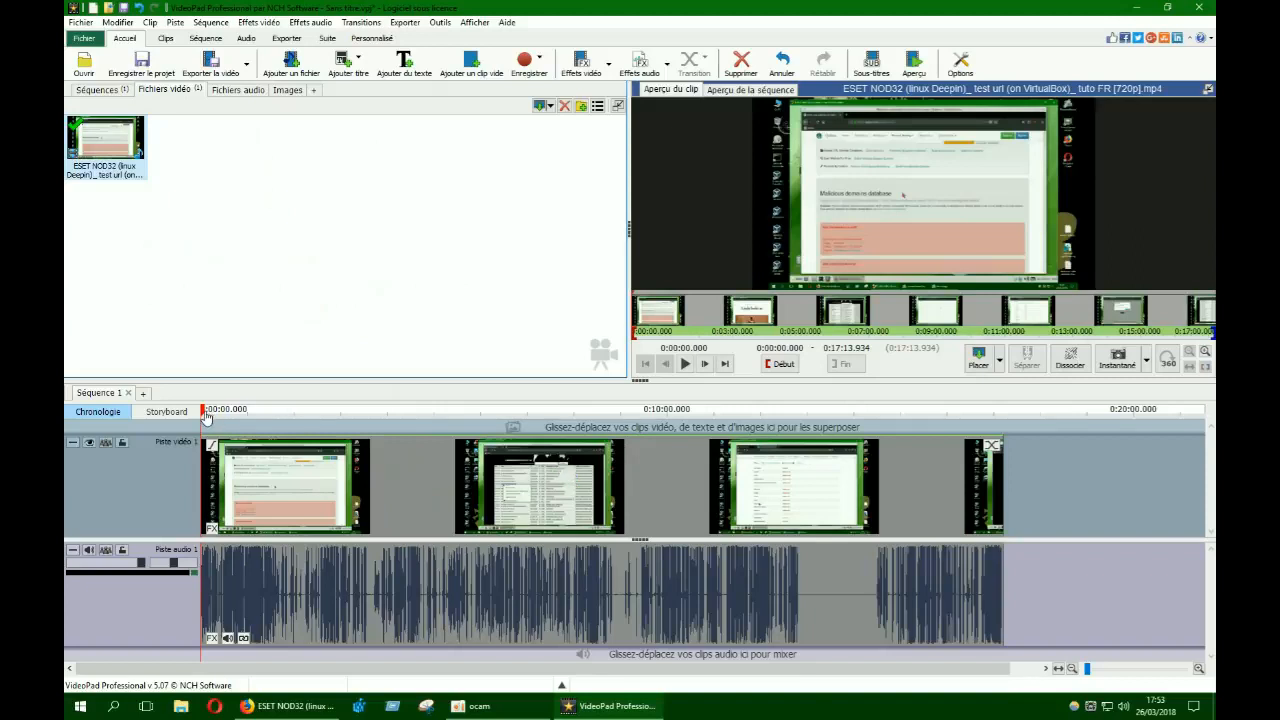
{"action": "left_click_drag", "start_coordinate": [205, 417], "coordinate": [277, 418]}
{"action": "left_click", "coordinate": [705, 364]}
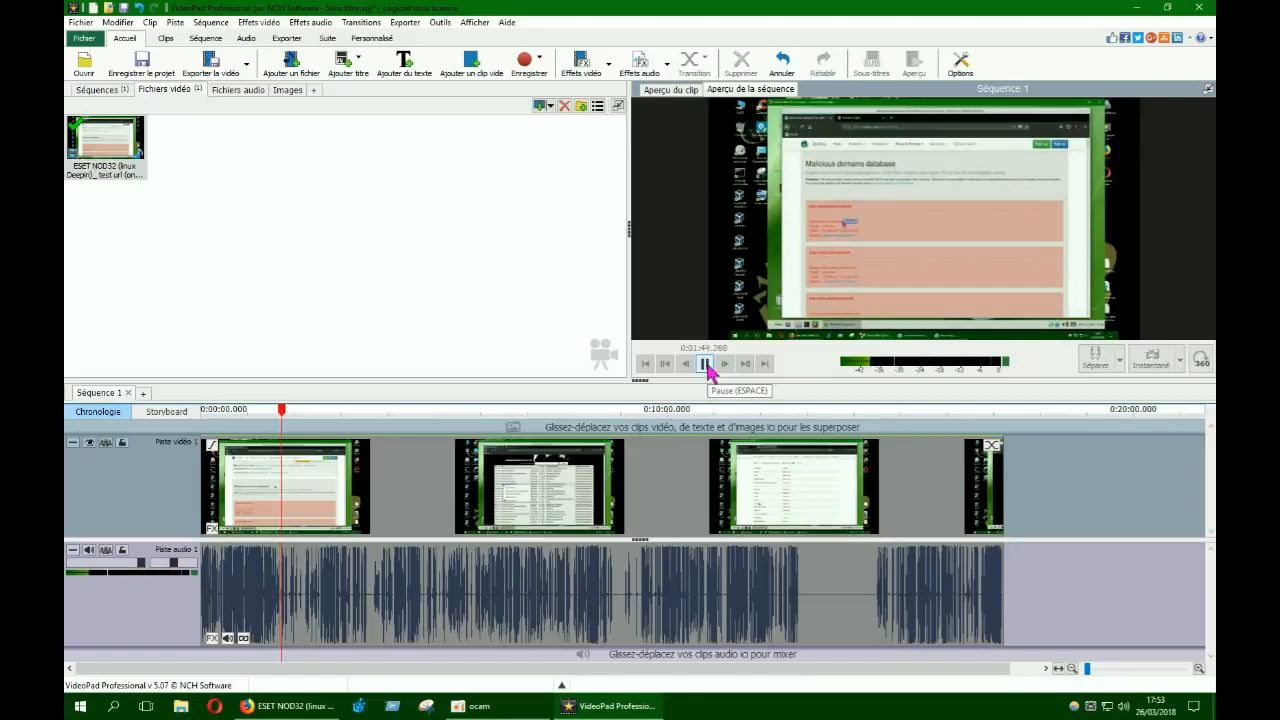
{"action": "left_click", "coordinate": [707, 366]}
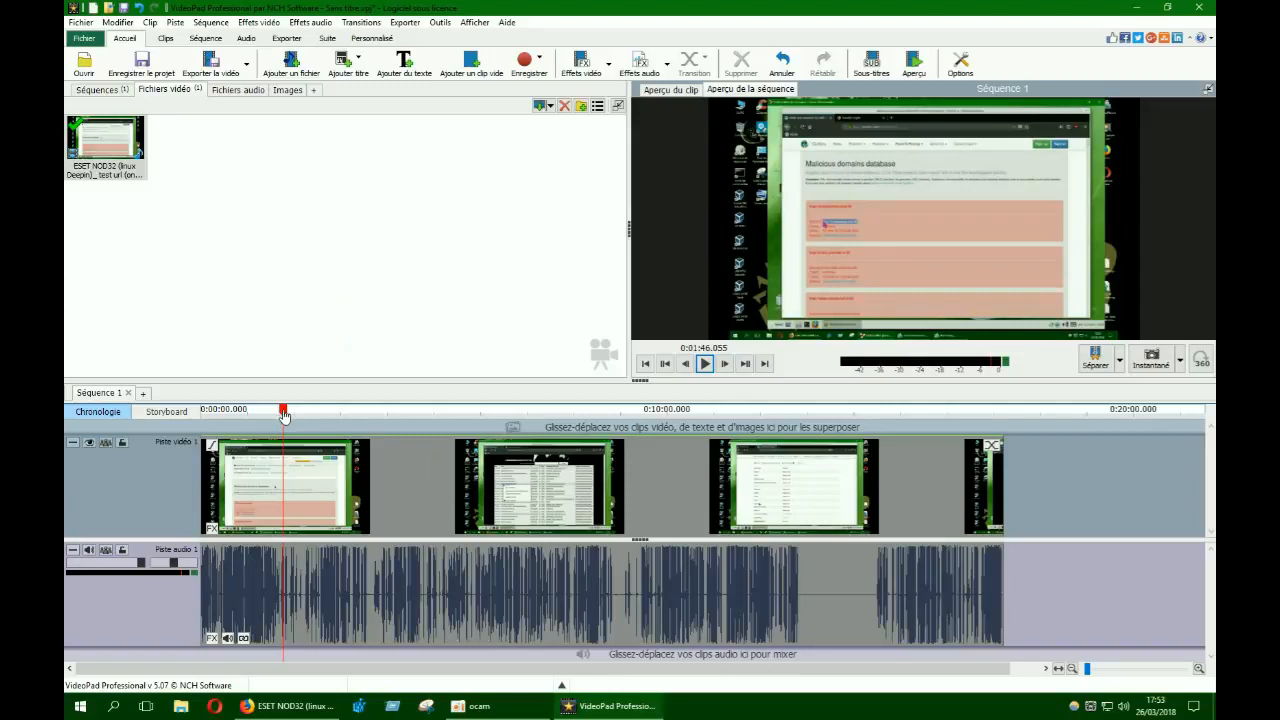
{"action": "left_click_drag", "start_coordinate": [284, 416], "coordinate": [318, 414]}
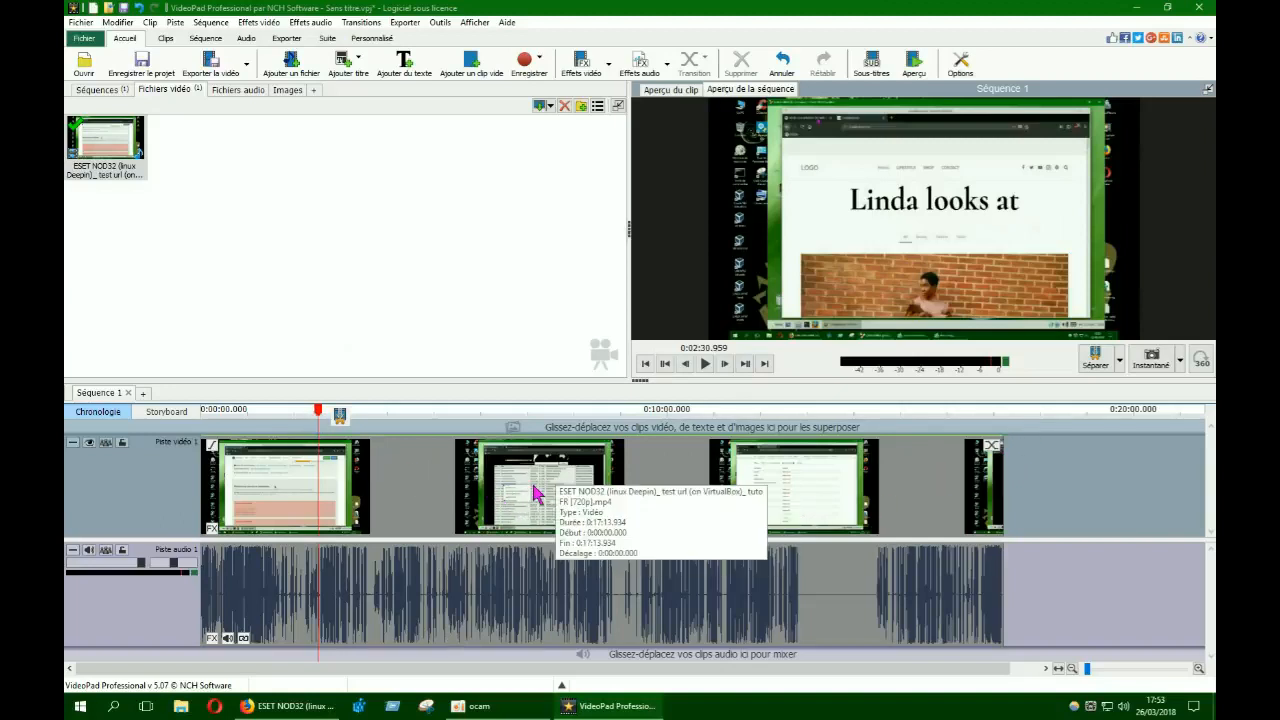
{"action": "key", "text": "ctrl+a"}
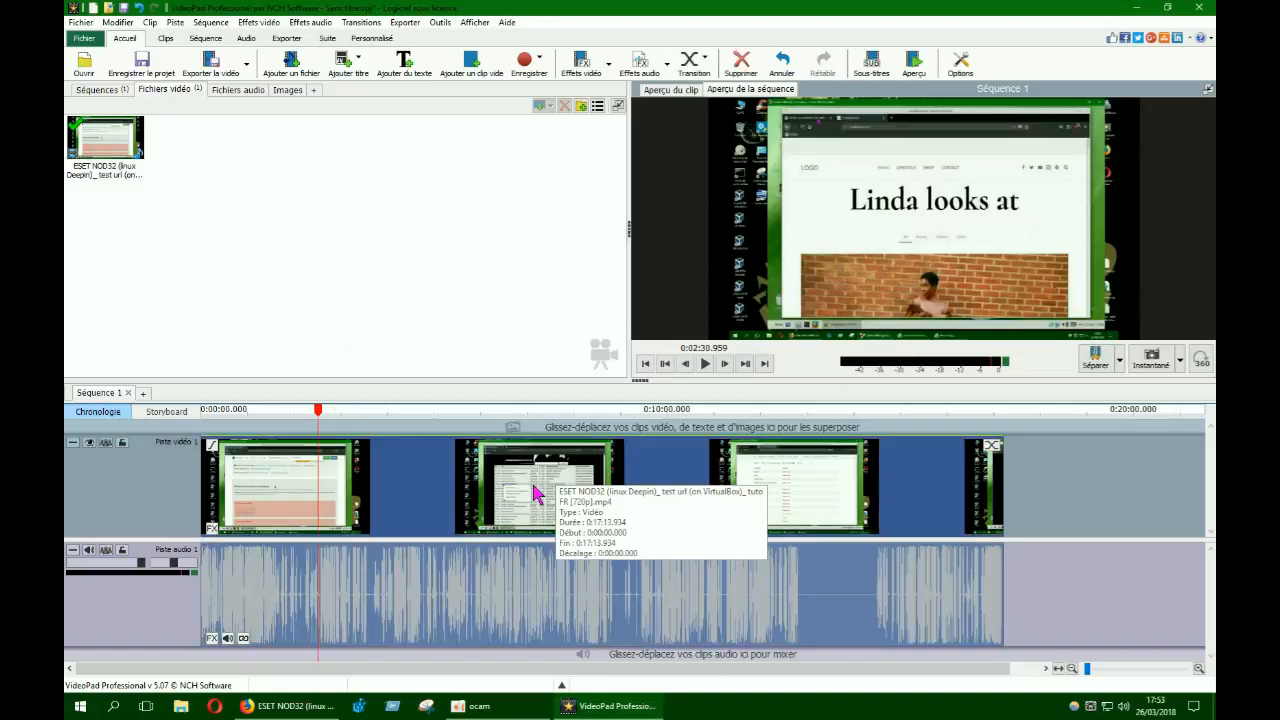
{"action": "right_click", "coordinate": [535, 493]}
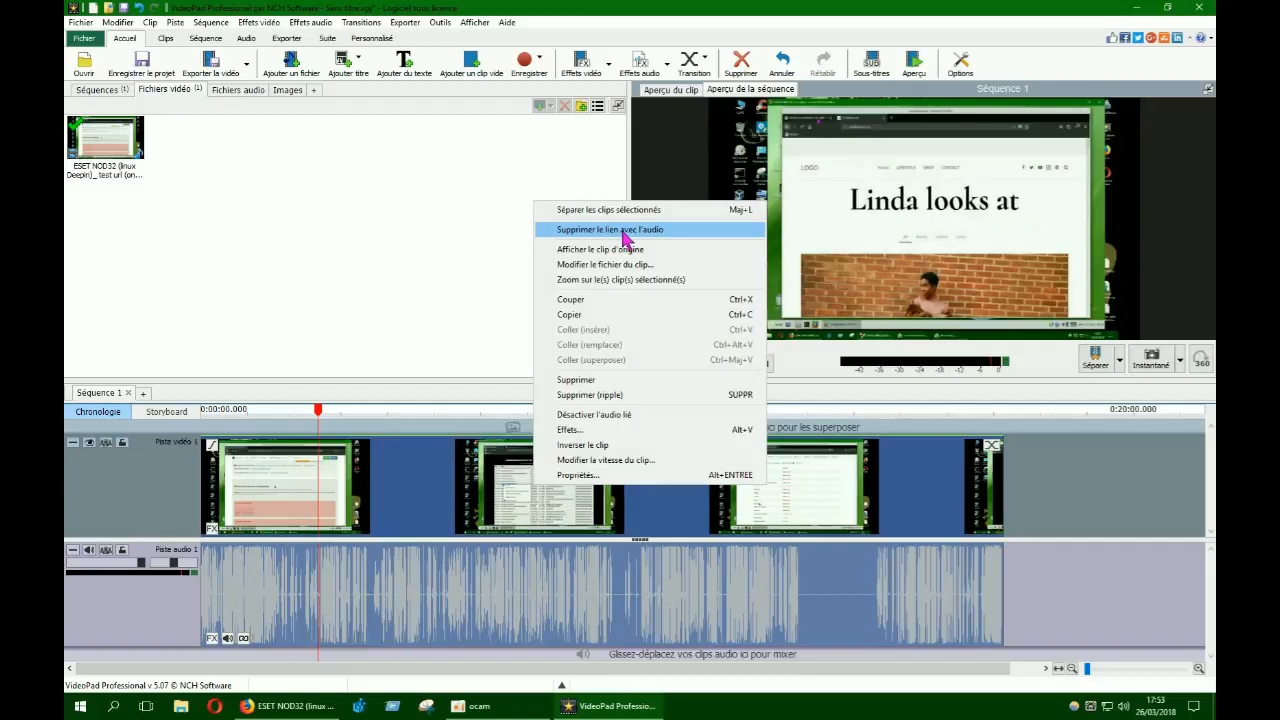
{"action": "left_click", "coordinate": [478, 267]}
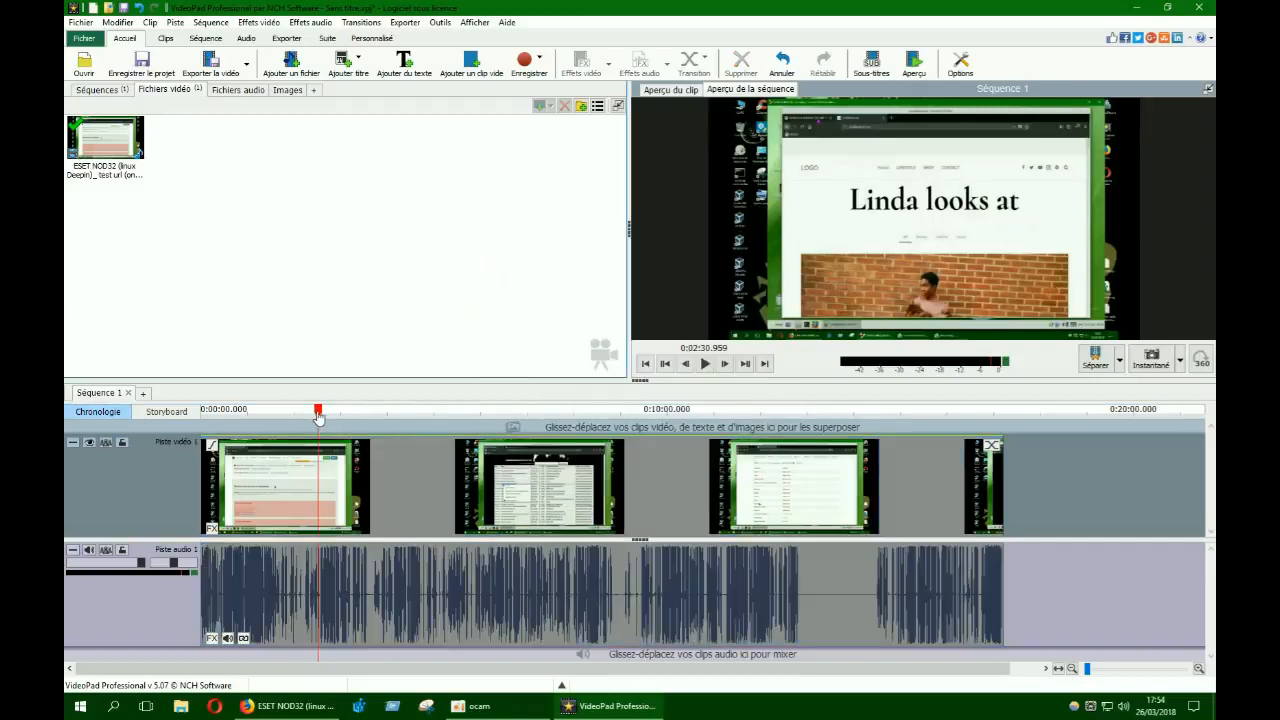
{"action": "left_click_drag", "start_coordinate": [320, 418], "coordinate": [292, 418]}
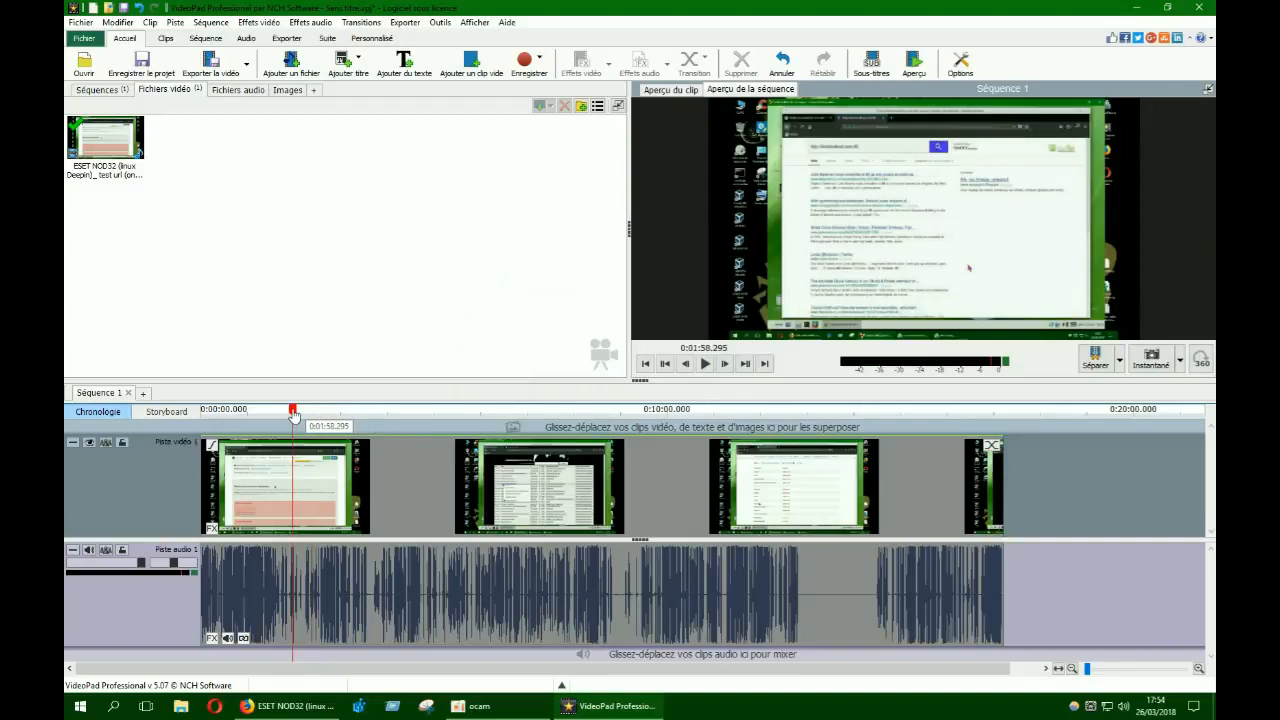
{"action": "right_click", "coordinate": [453, 487]}
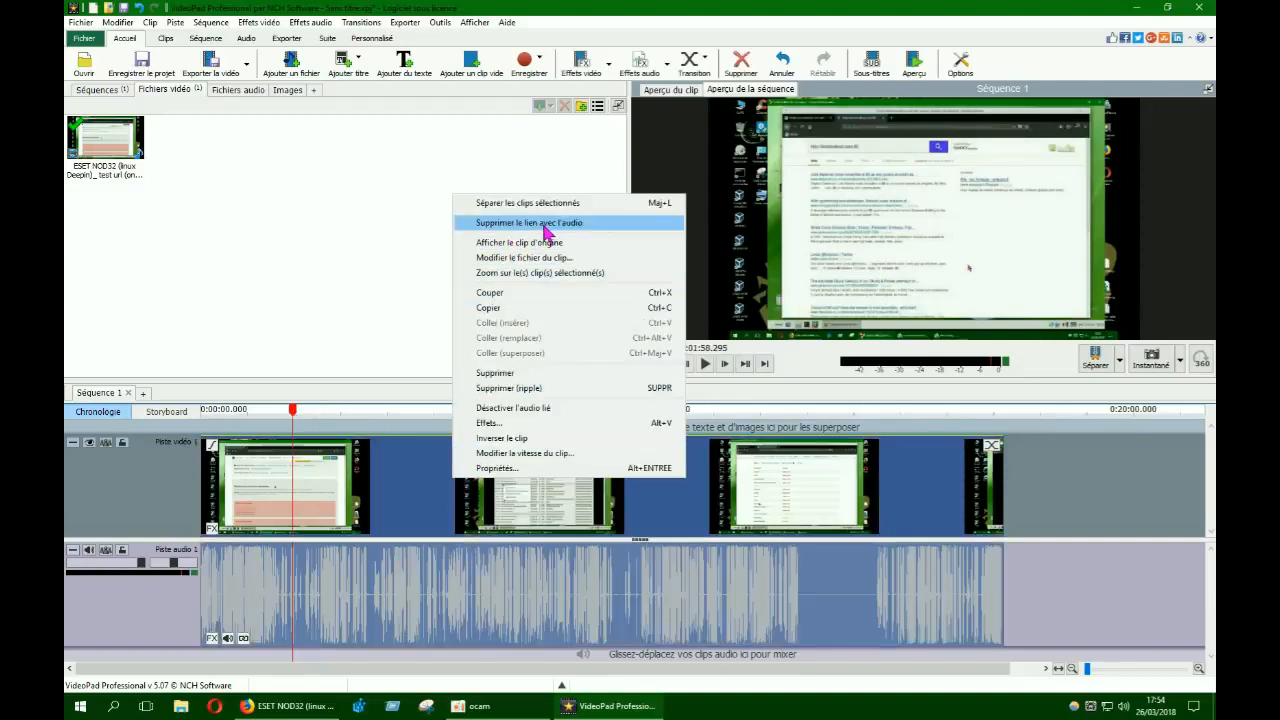
{"action": "left_click", "coordinate": [368, 319]}
{"action": "left_click", "coordinate": [367, 311]}
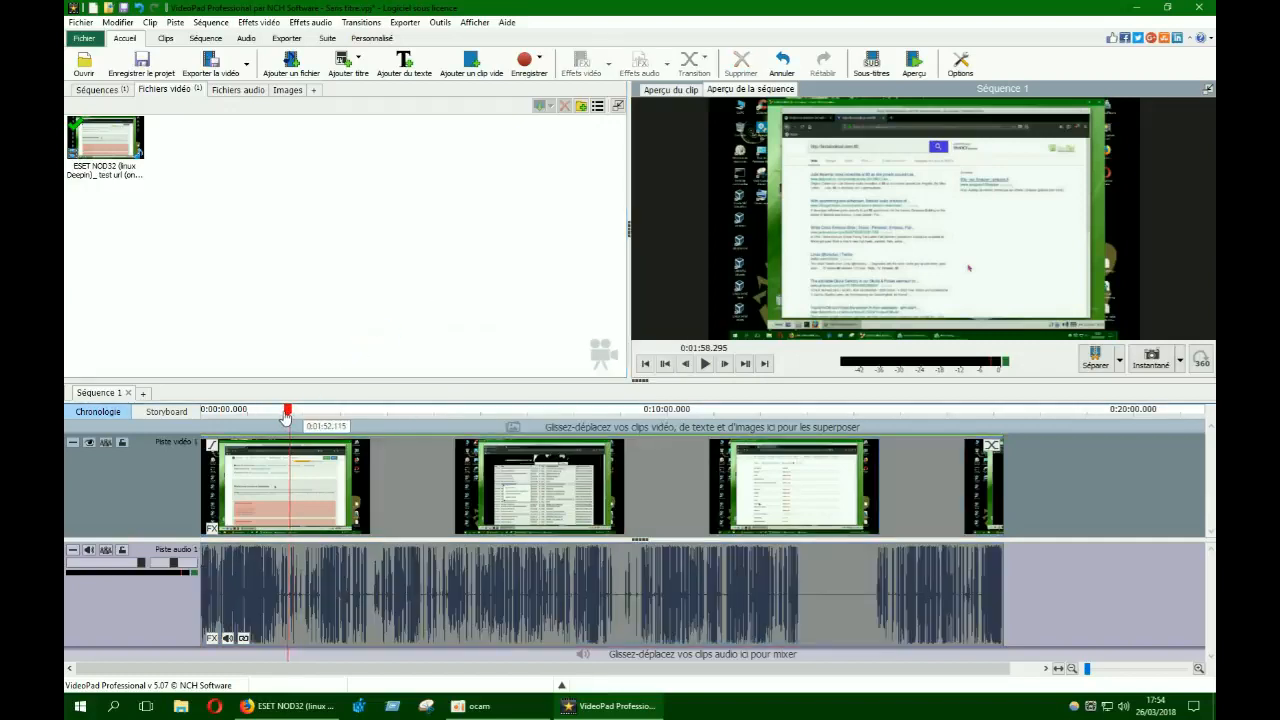
Play the first seconds of Séquence 1 from its start, pause it and move the playhead to 0:01:22.100
{"action": "left_click_drag", "start_coordinate": [293, 418], "coordinate": [202, 416]}
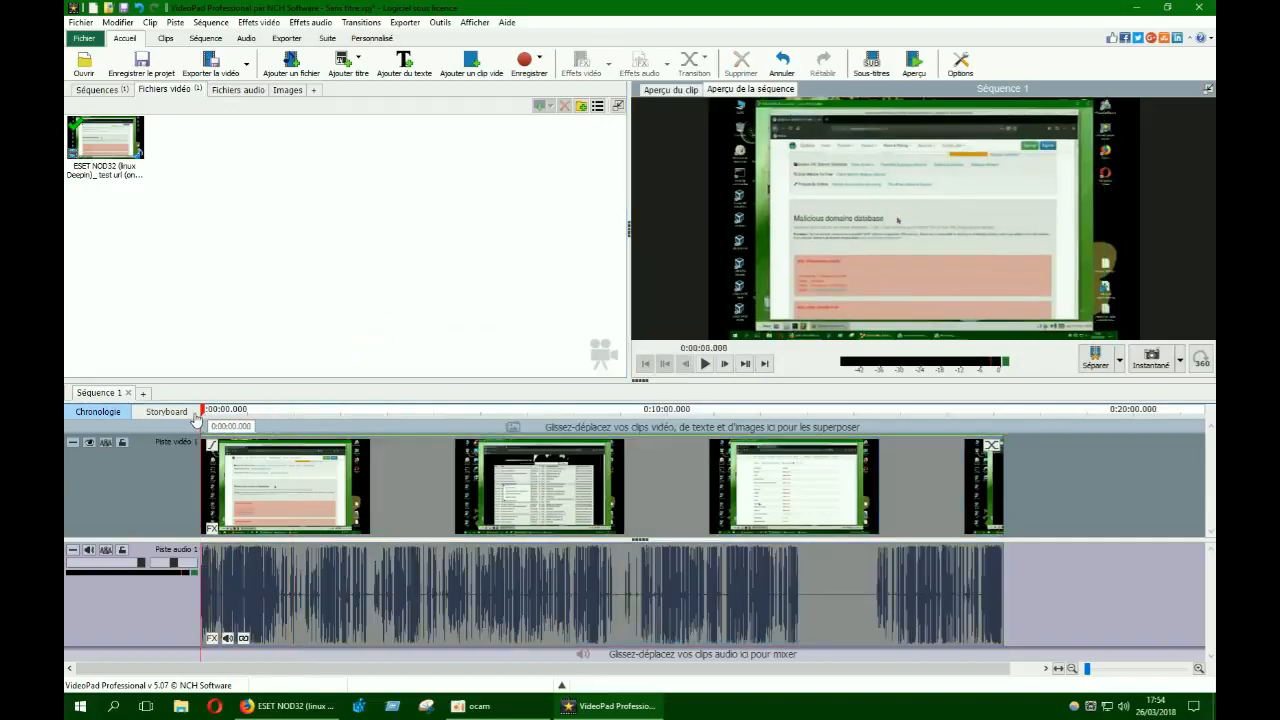
{"action": "left_click", "coordinate": [705, 366]}
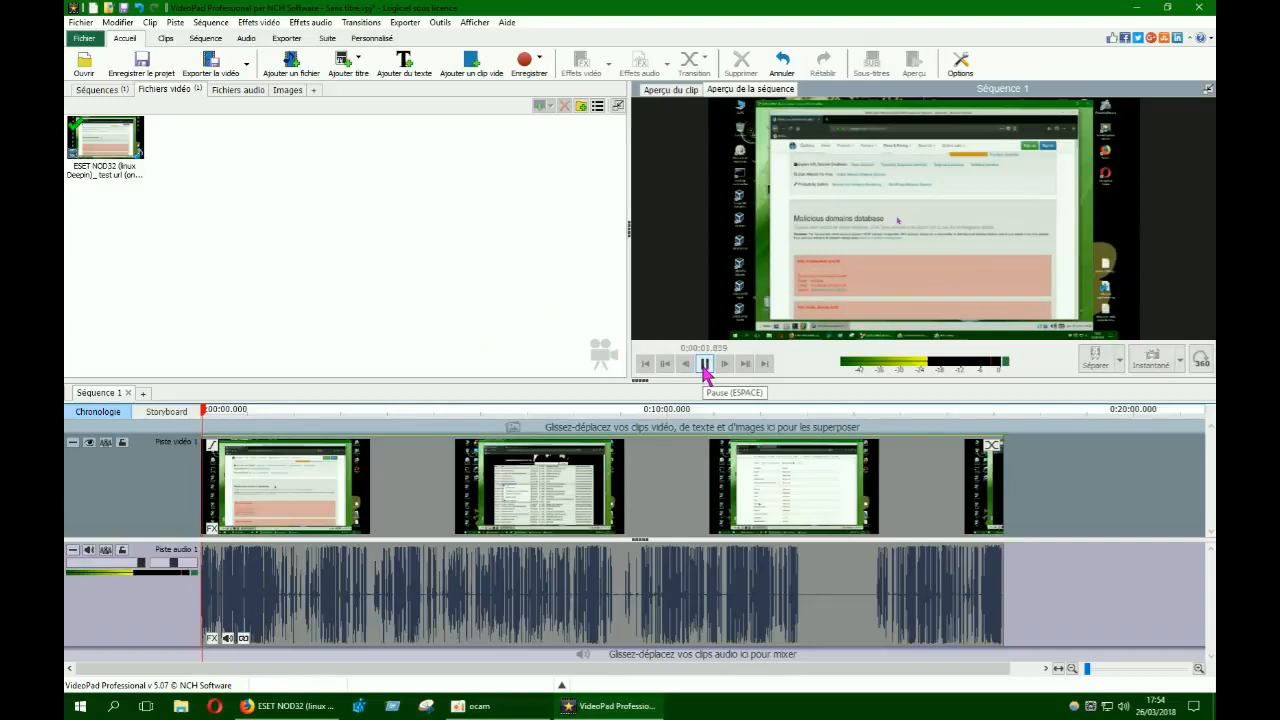
{"action": "left_click", "coordinate": [705, 366]}
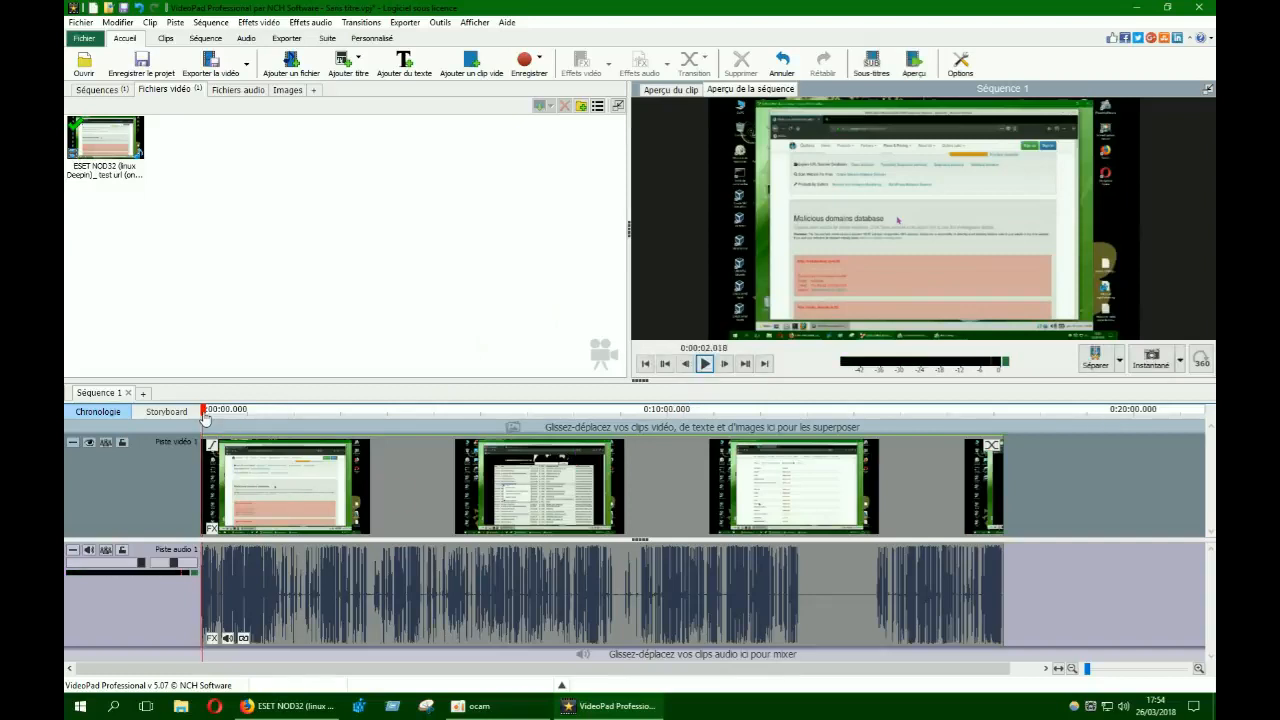
{"action": "left_click_drag", "start_coordinate": [204, 418], "coordinate": [266, 420]}
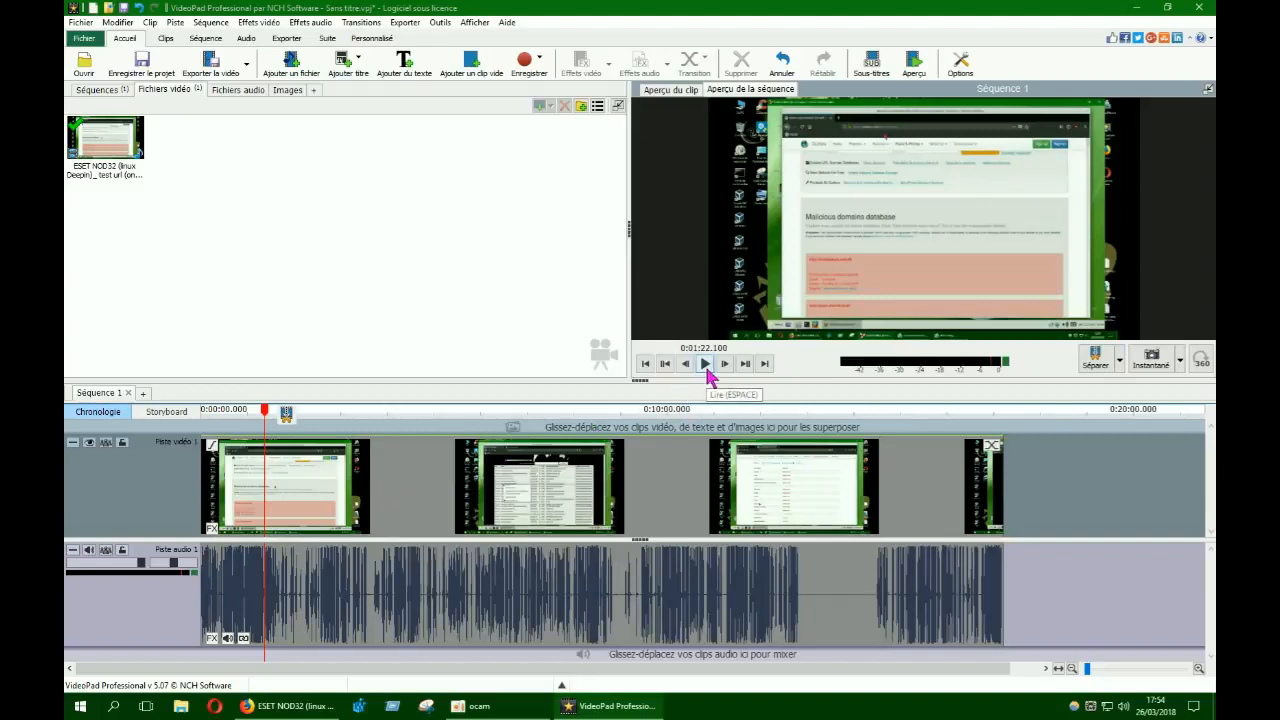
Remove the link between the ESET NOD32 video clip on Piste vidéo 1 and its audio
{"action": "left_click", "coordinate": [406, 469]}
{"action": "right_click", "coordinate": [406, 477]}
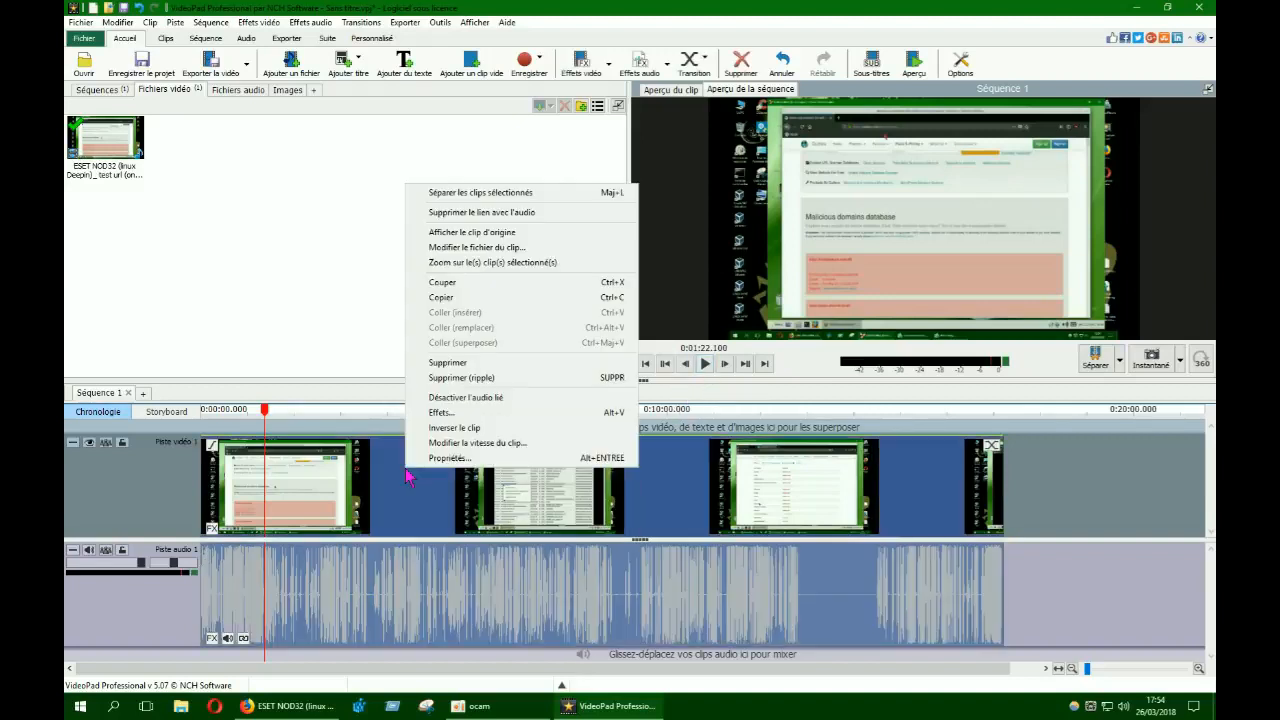
{"action": "left_click", "coordinate": [484, 218]}
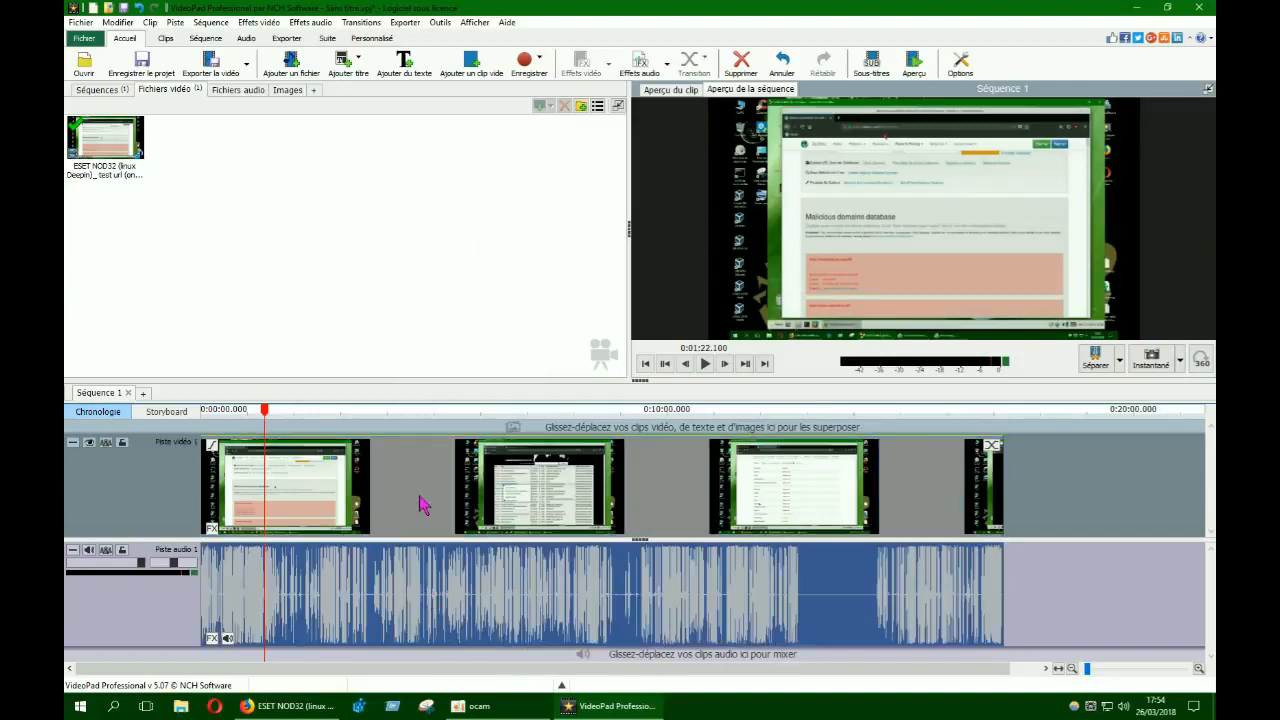
Select the audio and video clips alternately on the timeline to check that each is selected on its own
{"action": "left_click", "coordinate": [431, 597]}
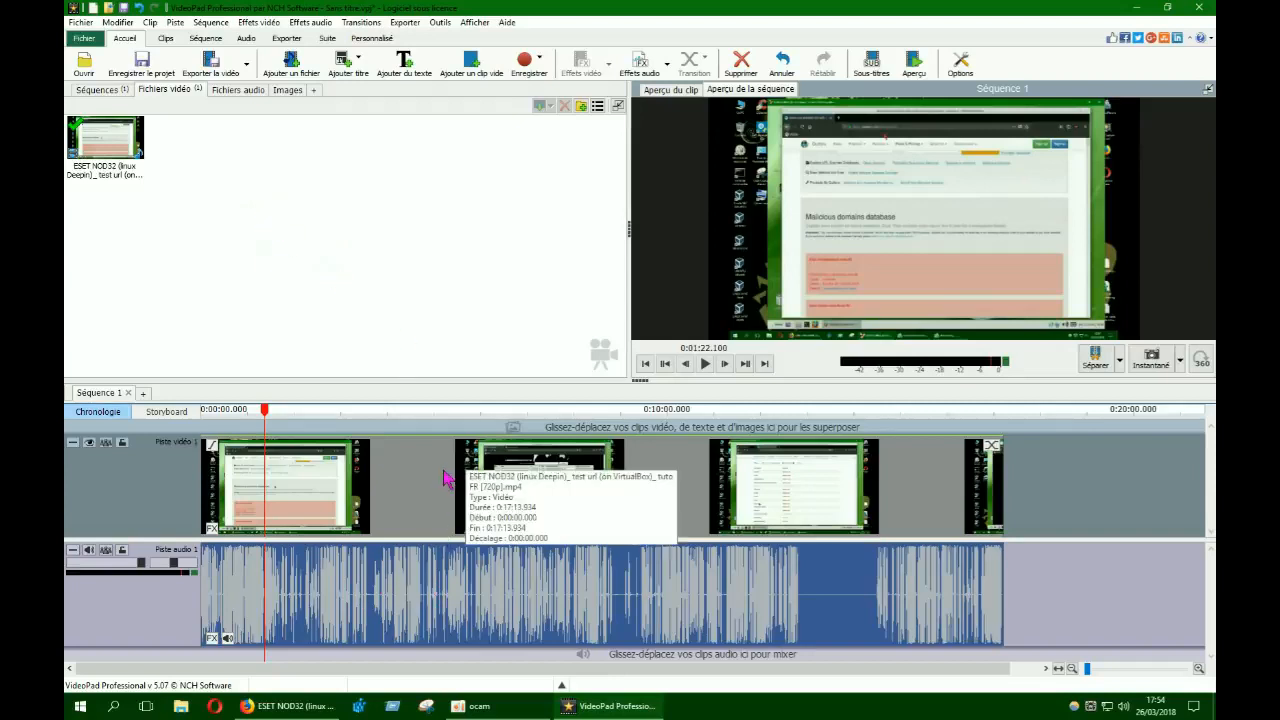
{"action": "left_click", "coordinate": [435, 519]}
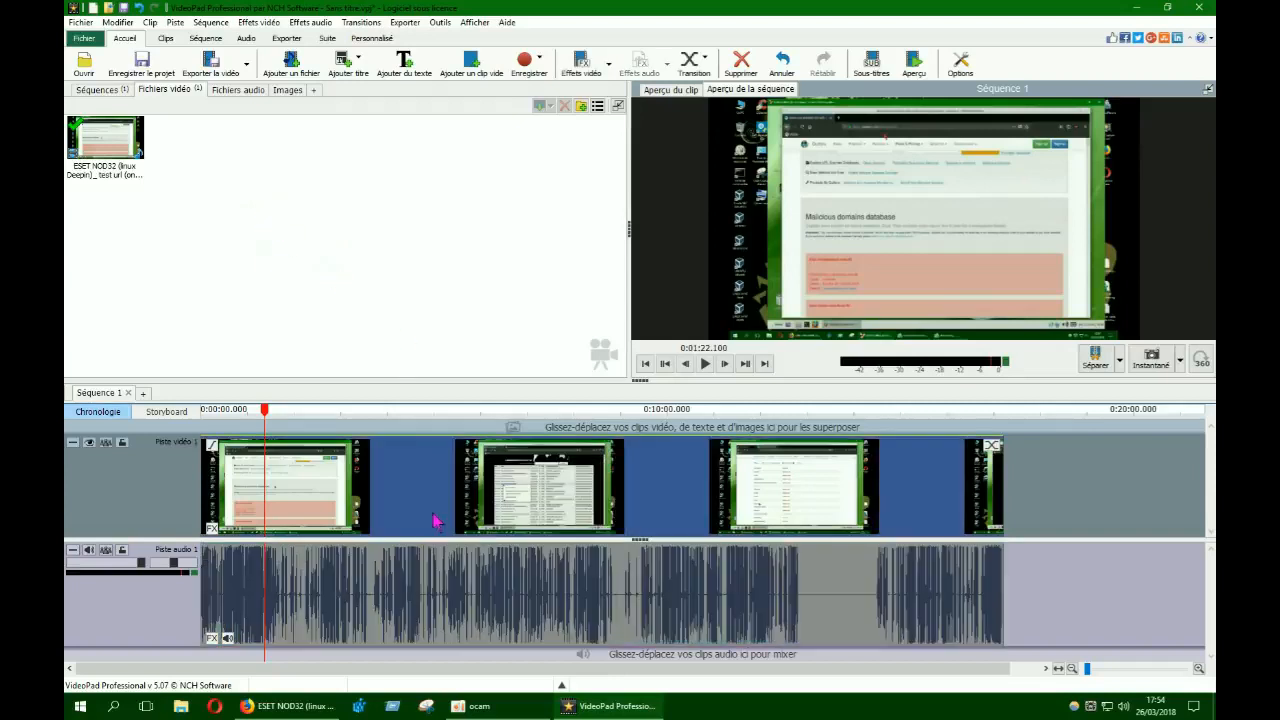
{"action": "left_click", "coordinate": [430, 586]}
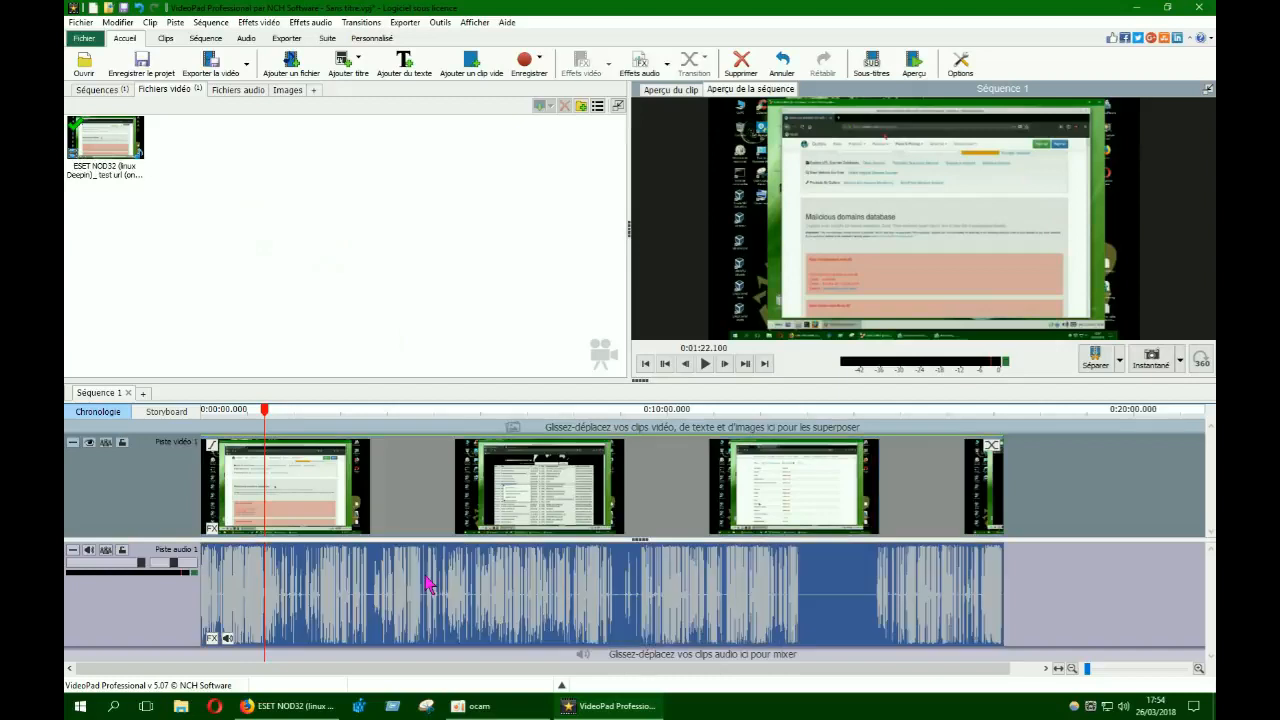
{"action": "left_click", "coordinate": [410, 505]}
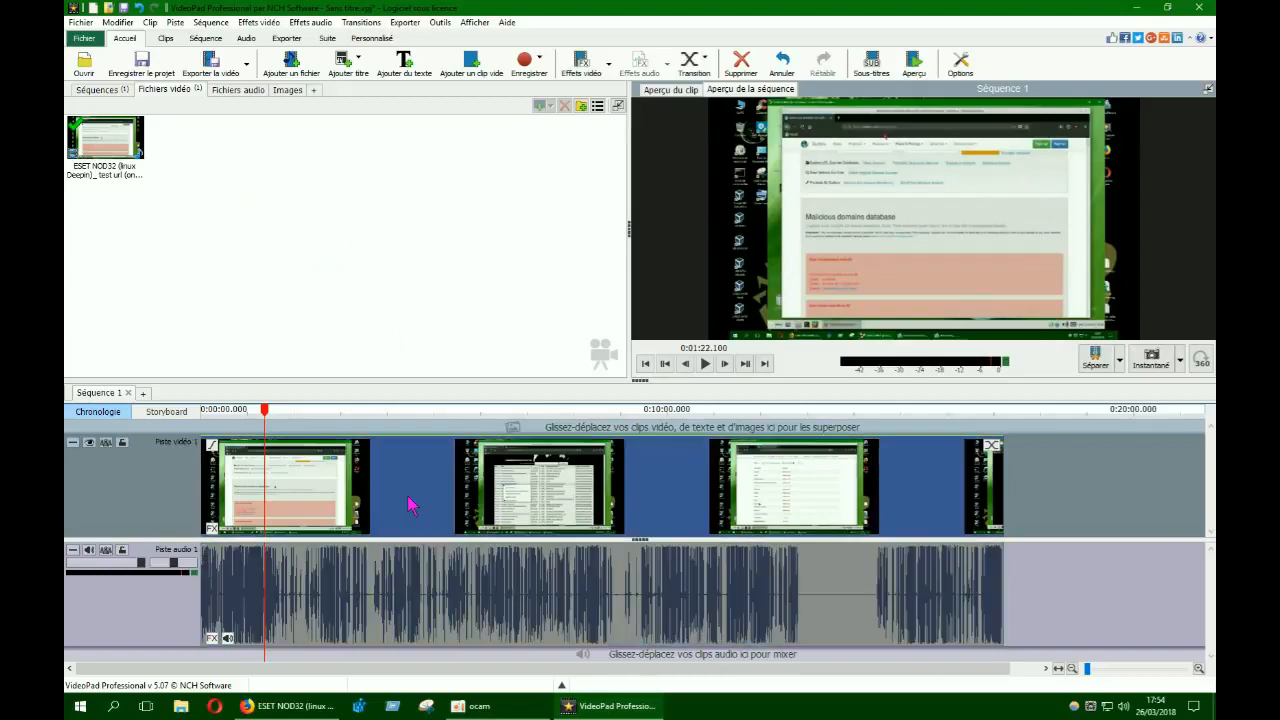
Delete the original unlinked audio clip from Piste audio 1
{"action": "left_click", "coordinate": [413, 605]}
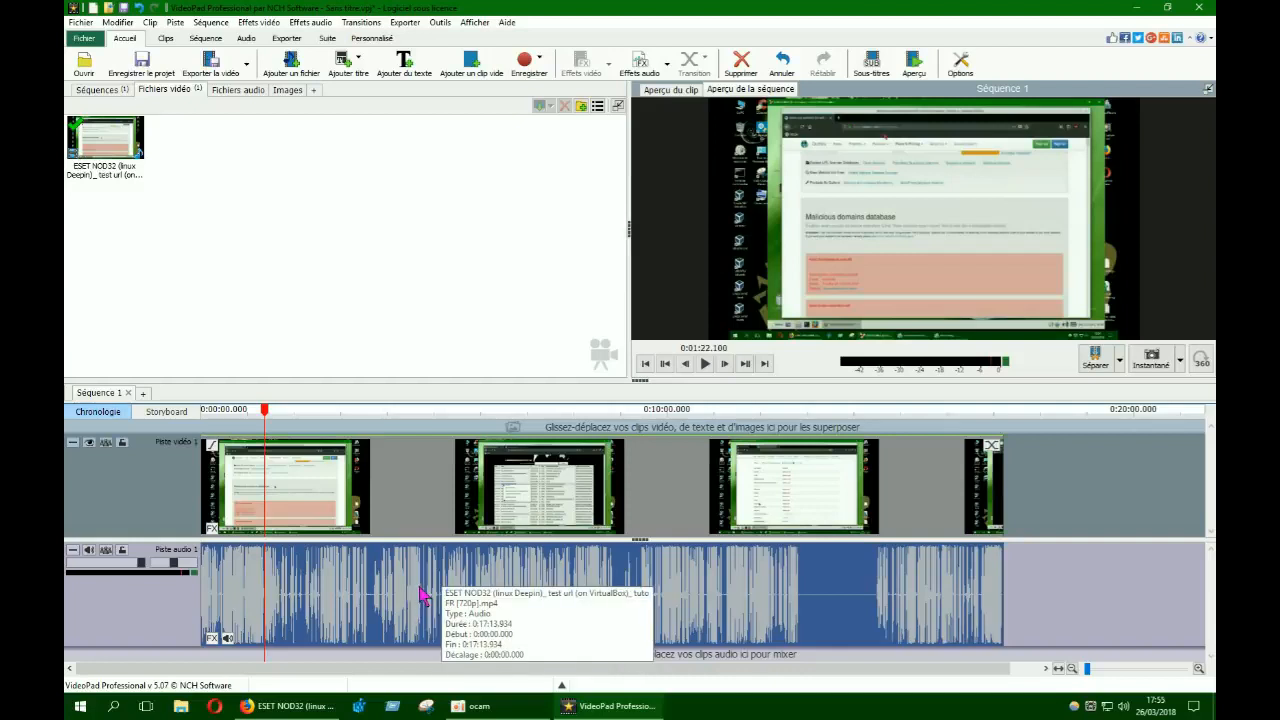
{"action": "right_click", "coordinate": [422, 594]}
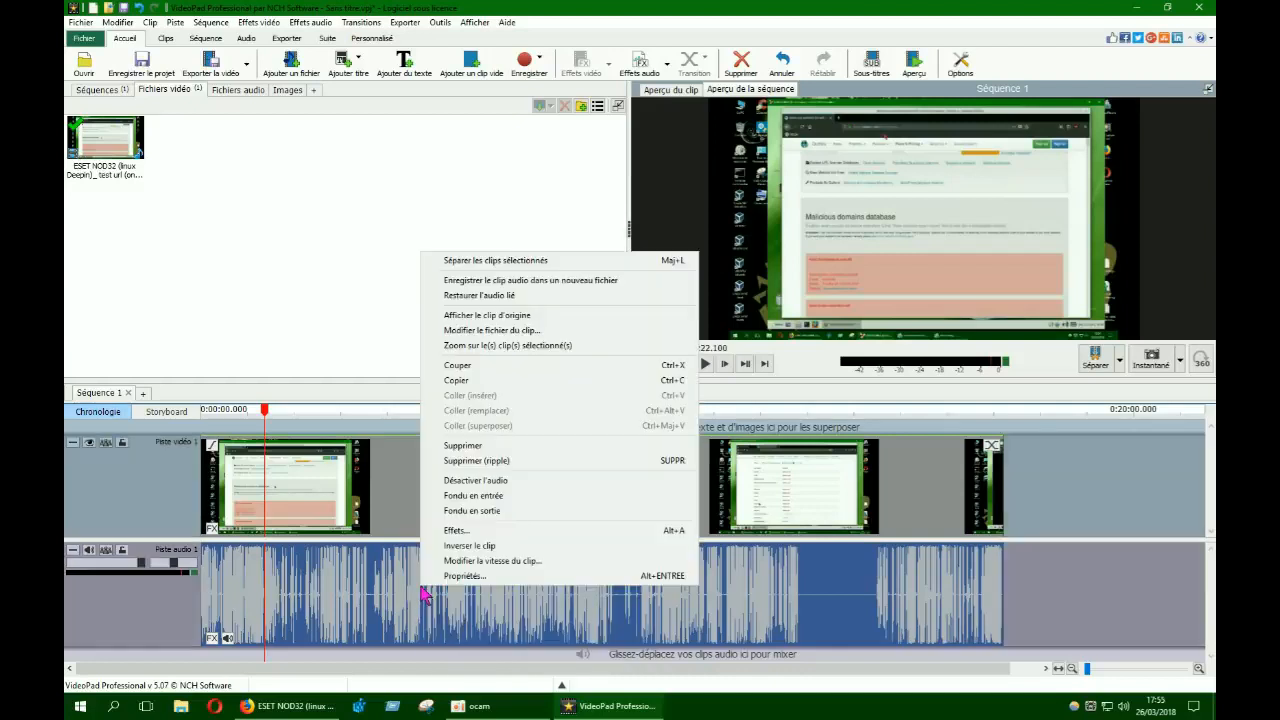
{"action": "left_click", "coordinate": [497, 452]}
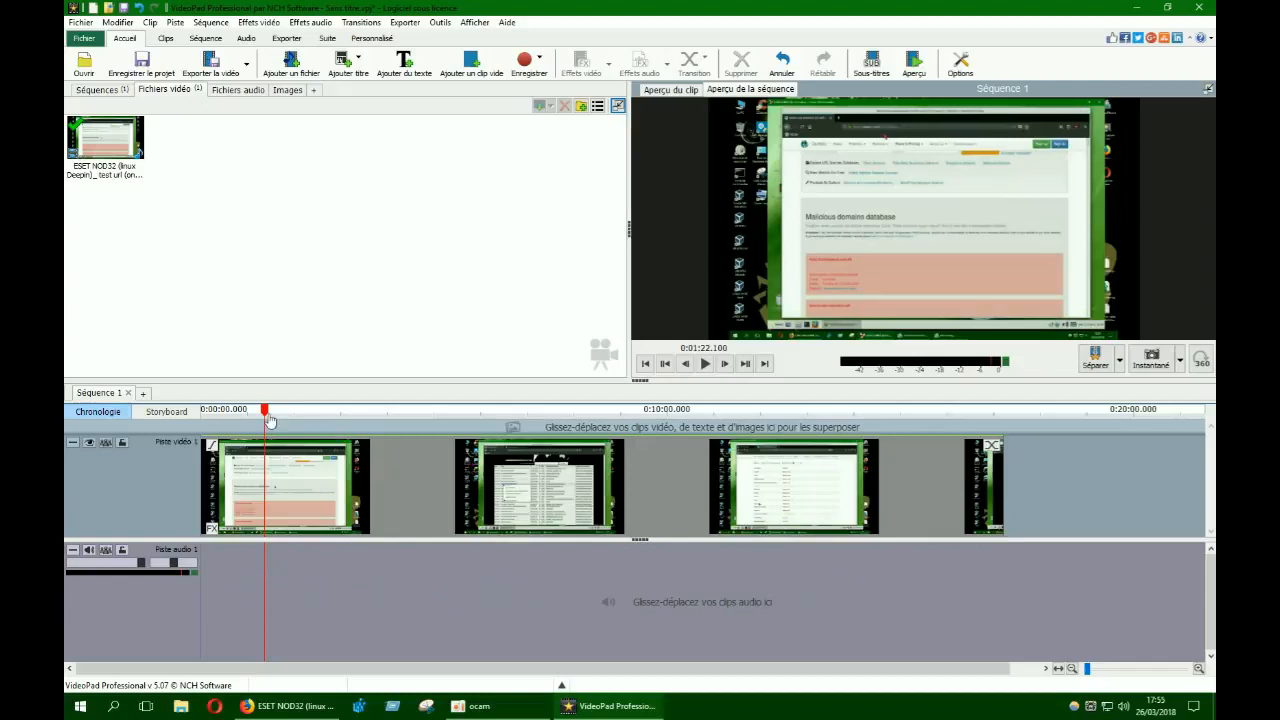
Play a short passage of Séquence 1 from 0:02:14.185 to check its sound, and pause it
{"action": "left_click_drag", "start_coordinate": [265, 418], "coordinate": [307, 412]}
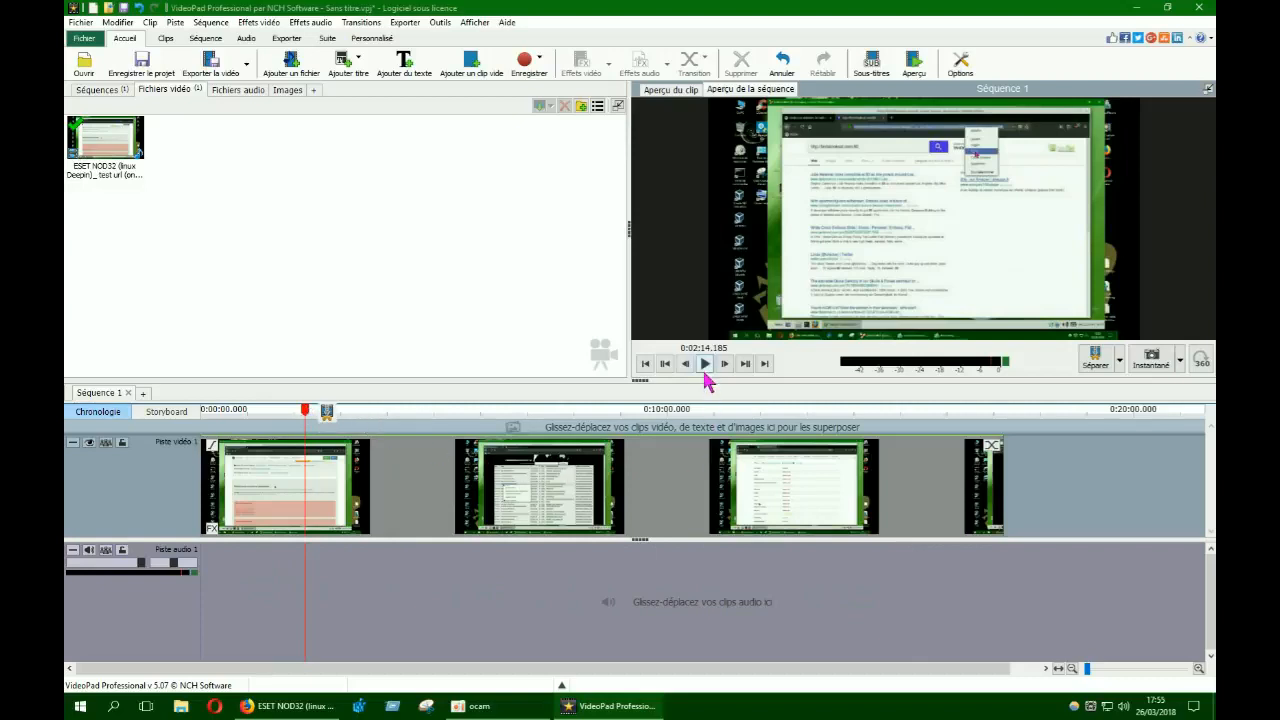
{"action": "left_click", "coordinate": [705, 365]}
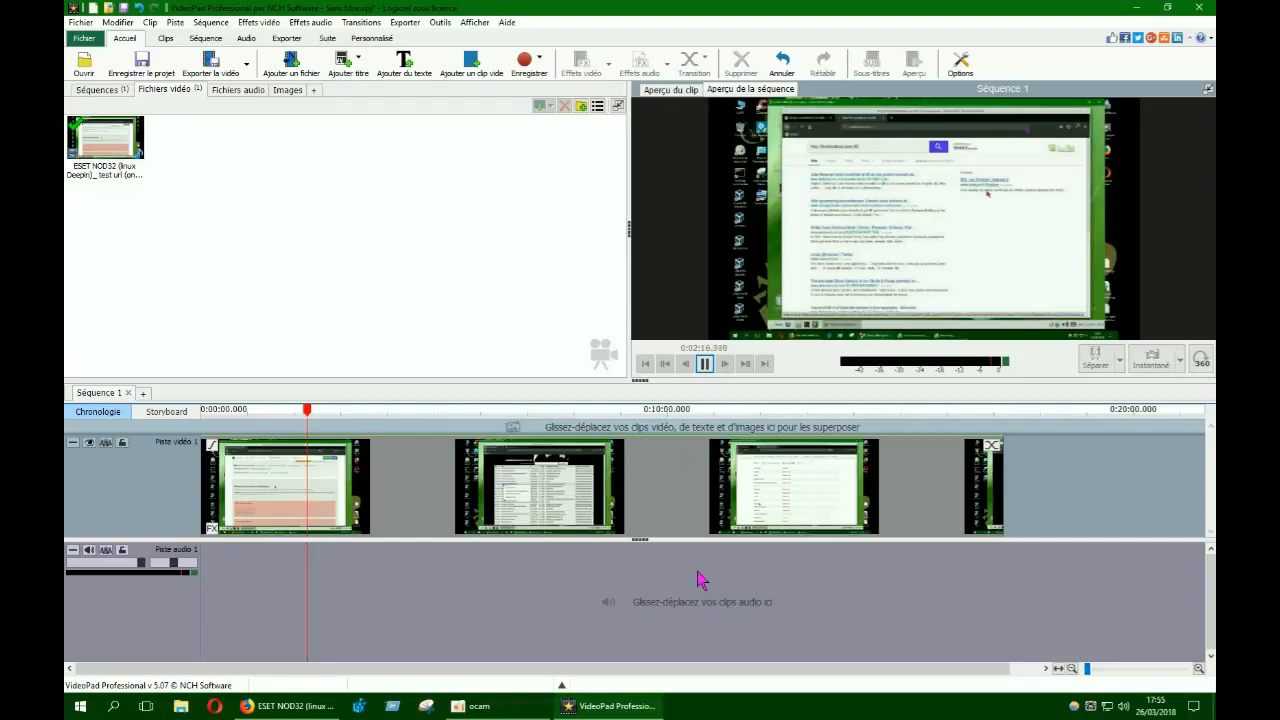
{"action": "left_click", "coordinate": [705, 365]}
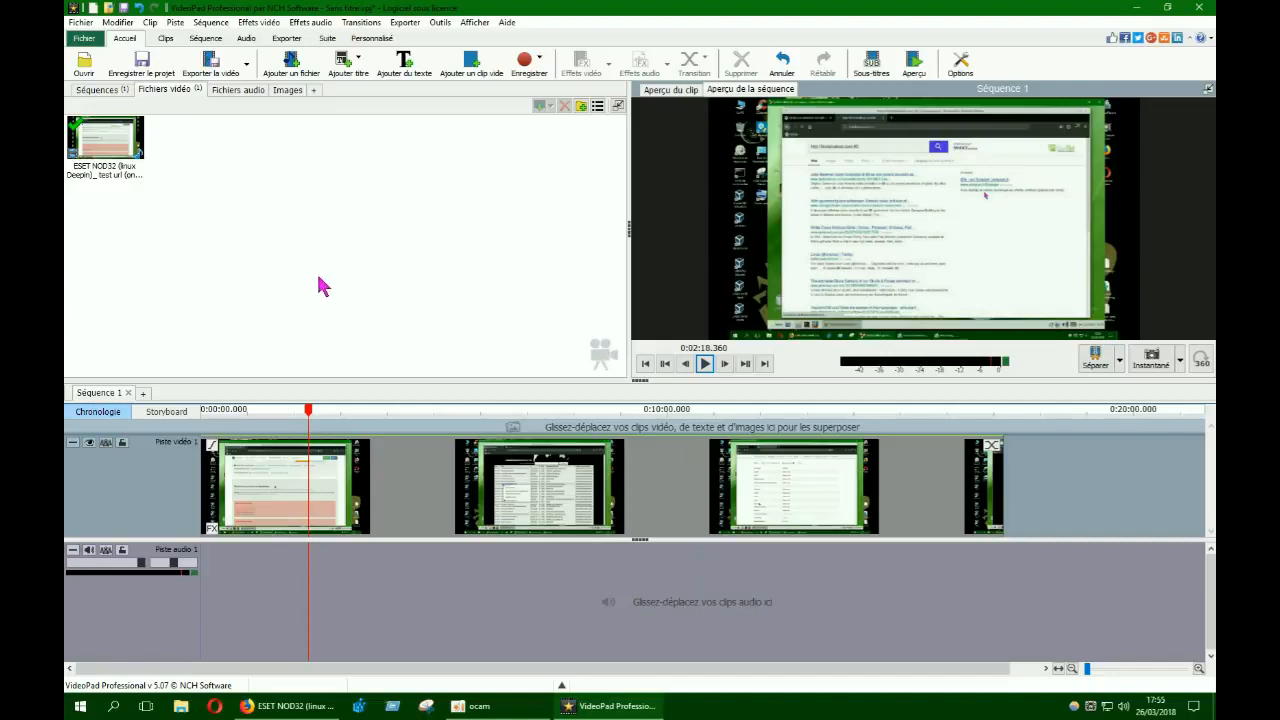
Import the altered ESET NOD32 WAV file from the desktop (Bureau) and place it at the start of Piste audio 1
{"action": "left_click", "coordinate": [294, 68]}
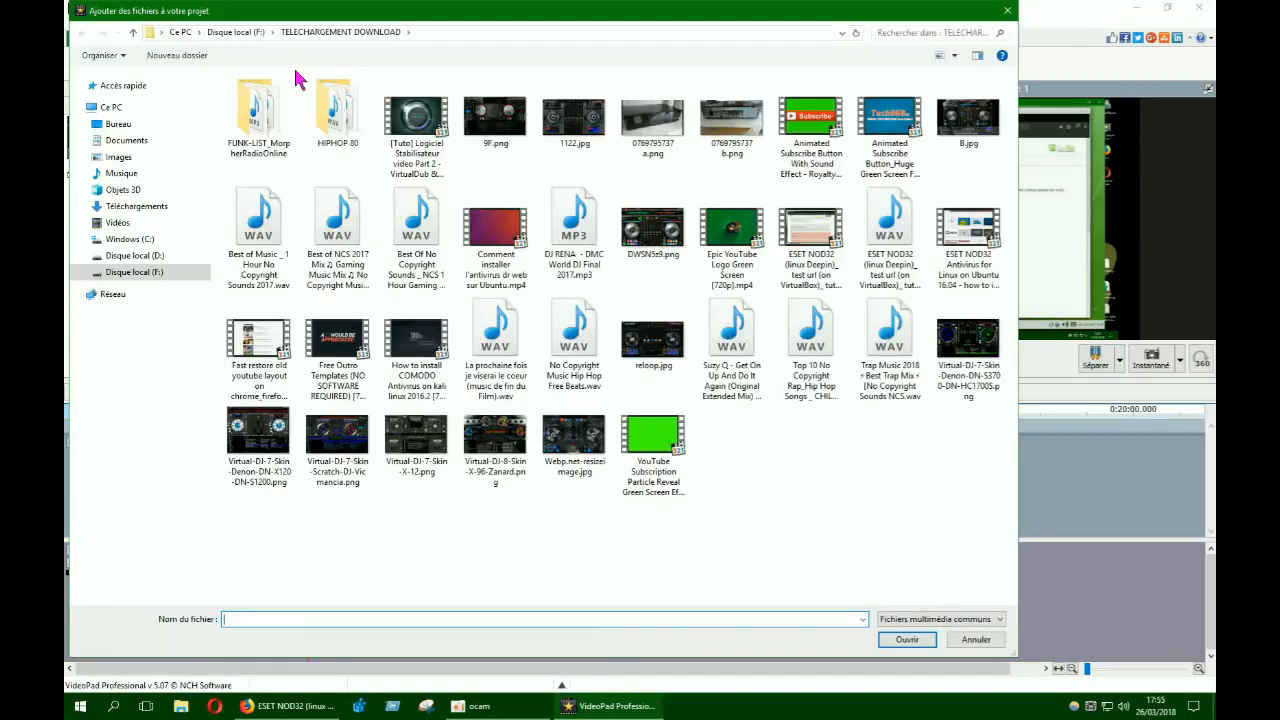
{"action": "left_click", "coordinate": [128, 126]}
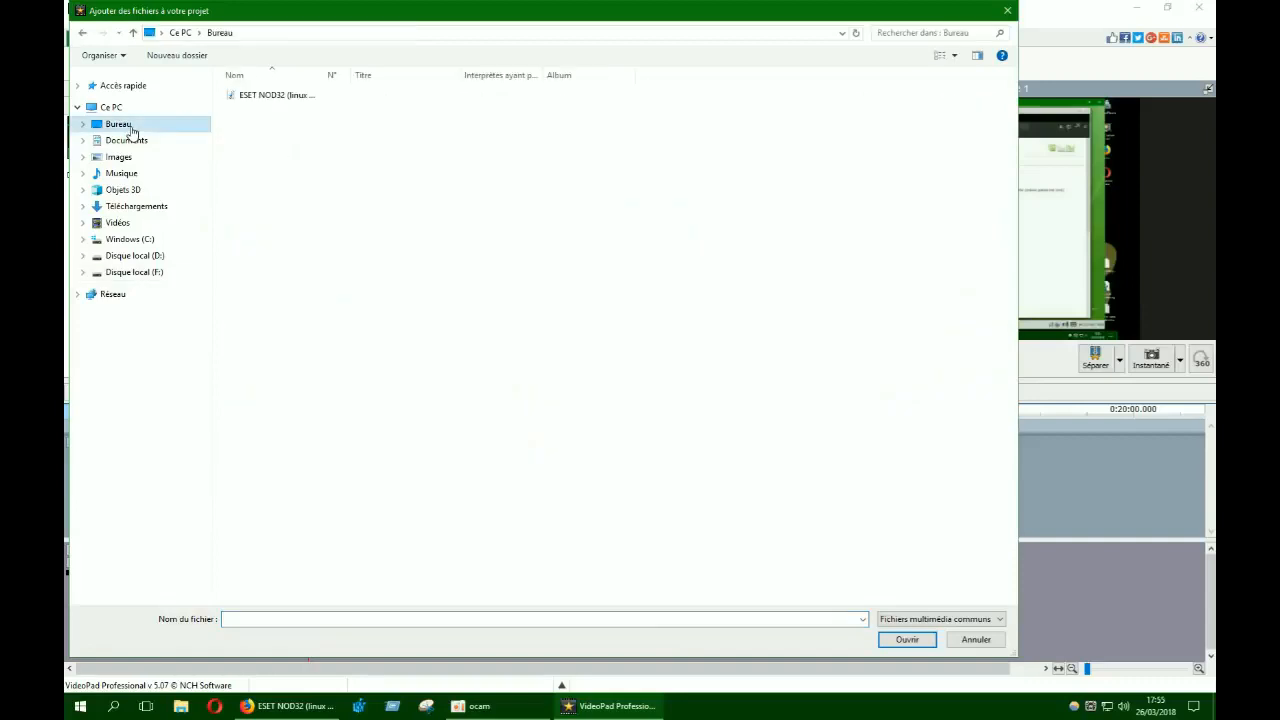
{"action": "left_click", "coordinate": [277, 97]}
{"action": "left_click", "coordinate": [905, 641]}
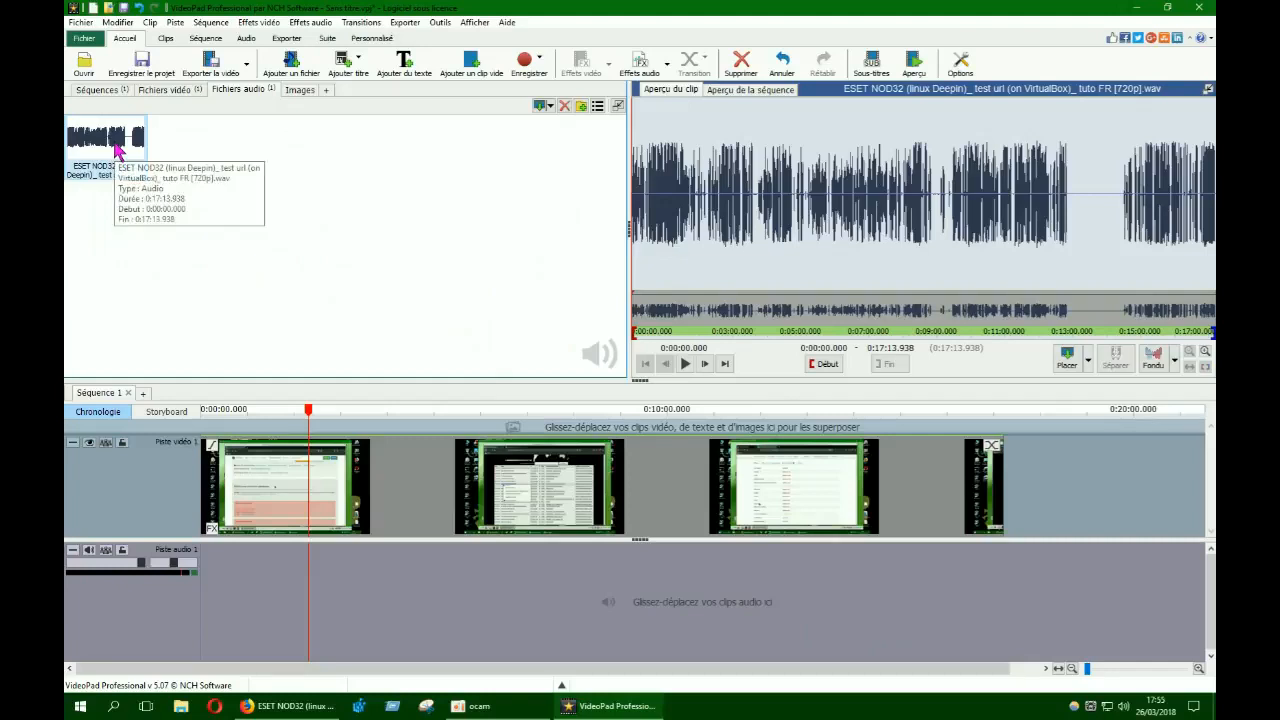
{"action": "left_click_drag", "start_coordinate": [118, 150], "coordinate": [220, 618]}
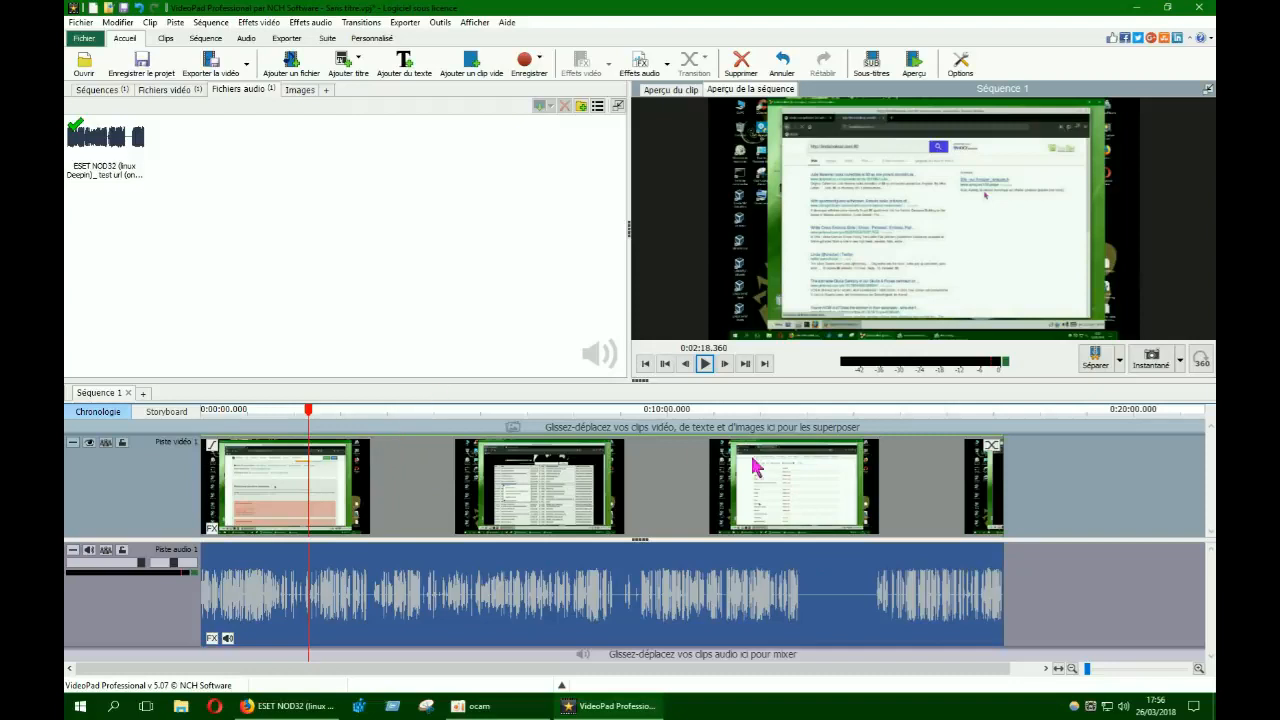
Play Séquence 1 from 0:09:57.655 to check the altered audio with the picture, and pause it
{"action": "left_click_drag", "start_coordinate": [310, 416], "coordinate": [917, 414]}
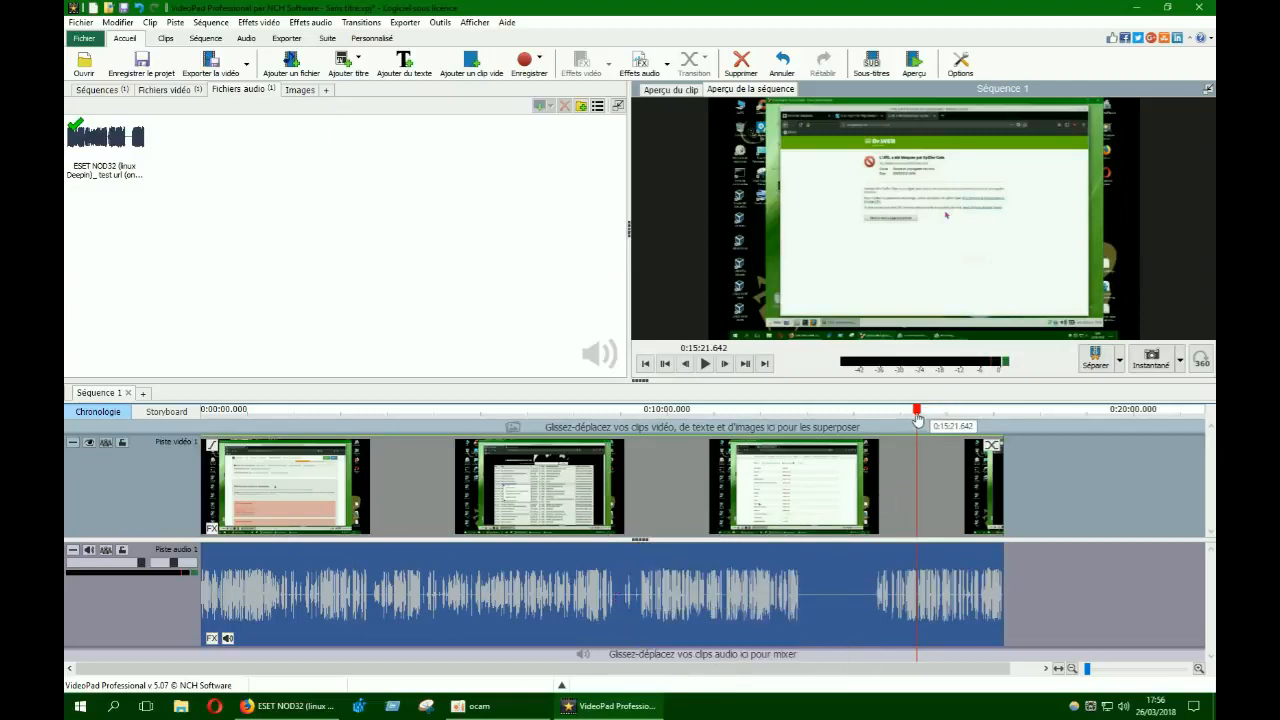
{"action": "left_click_drag", "start_coordinate": [918, 418], "coordinate": [668, 416]}
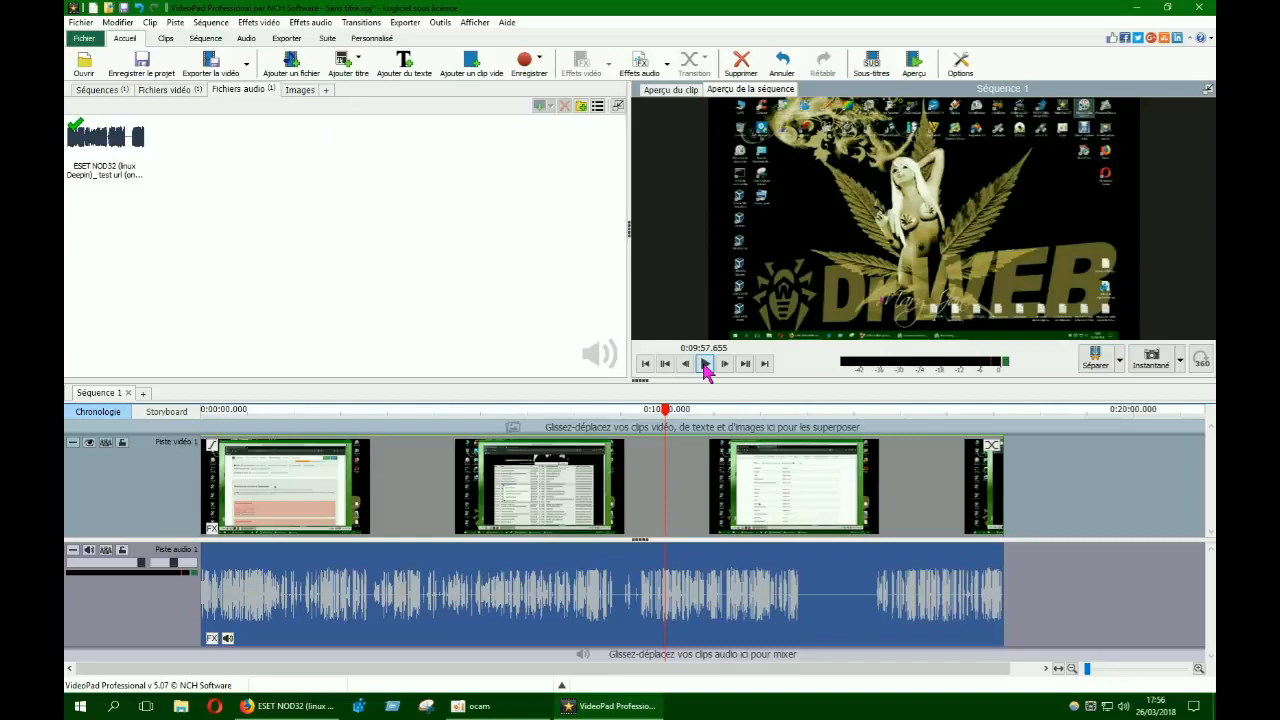
{"action": "left_click", "coordinate": [705, 364]}
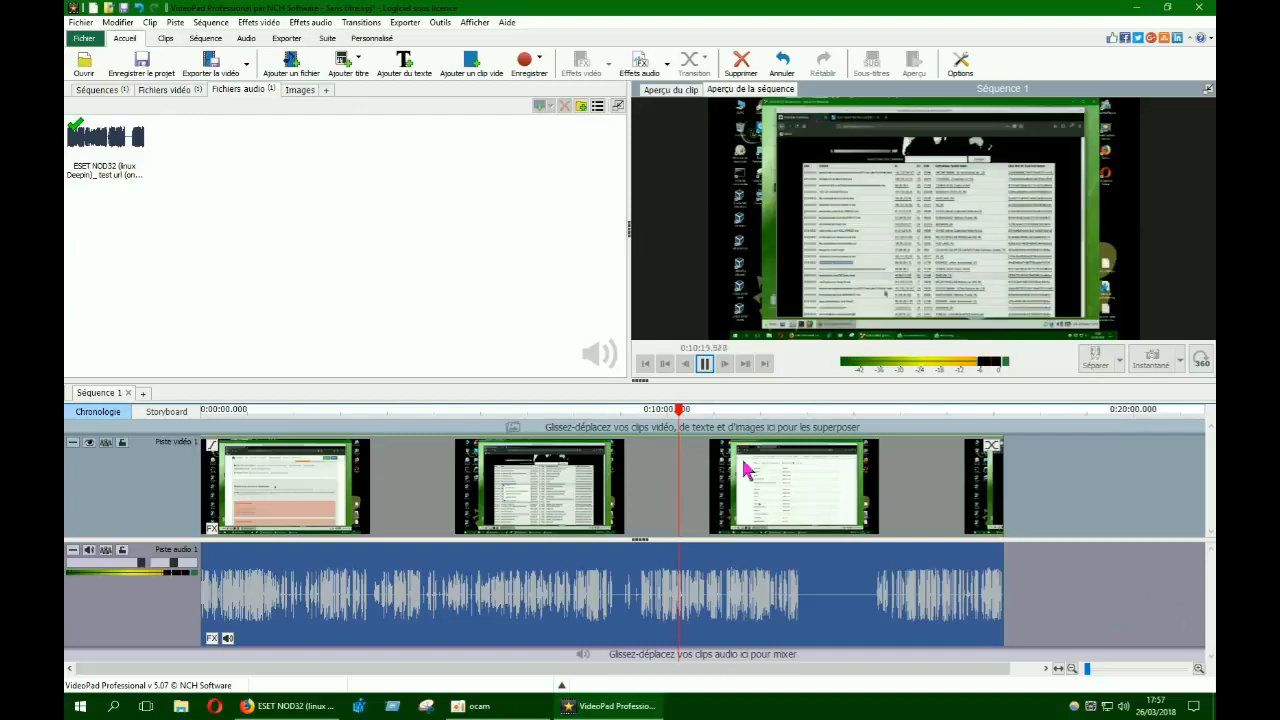
{"action": "left_click", "coordinate": [705, 366]}
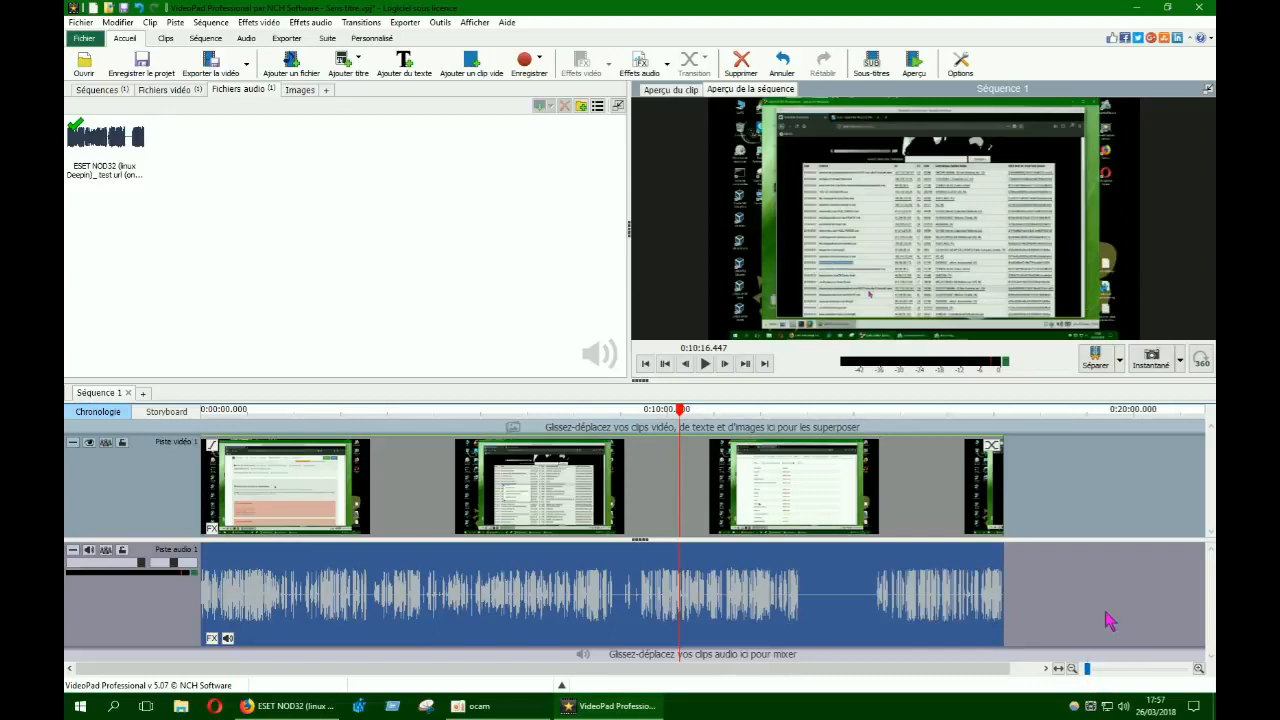
{"action": "left_click_drag", "start_coordinate": [1088, 669], "coordinate": [1119, 672]}
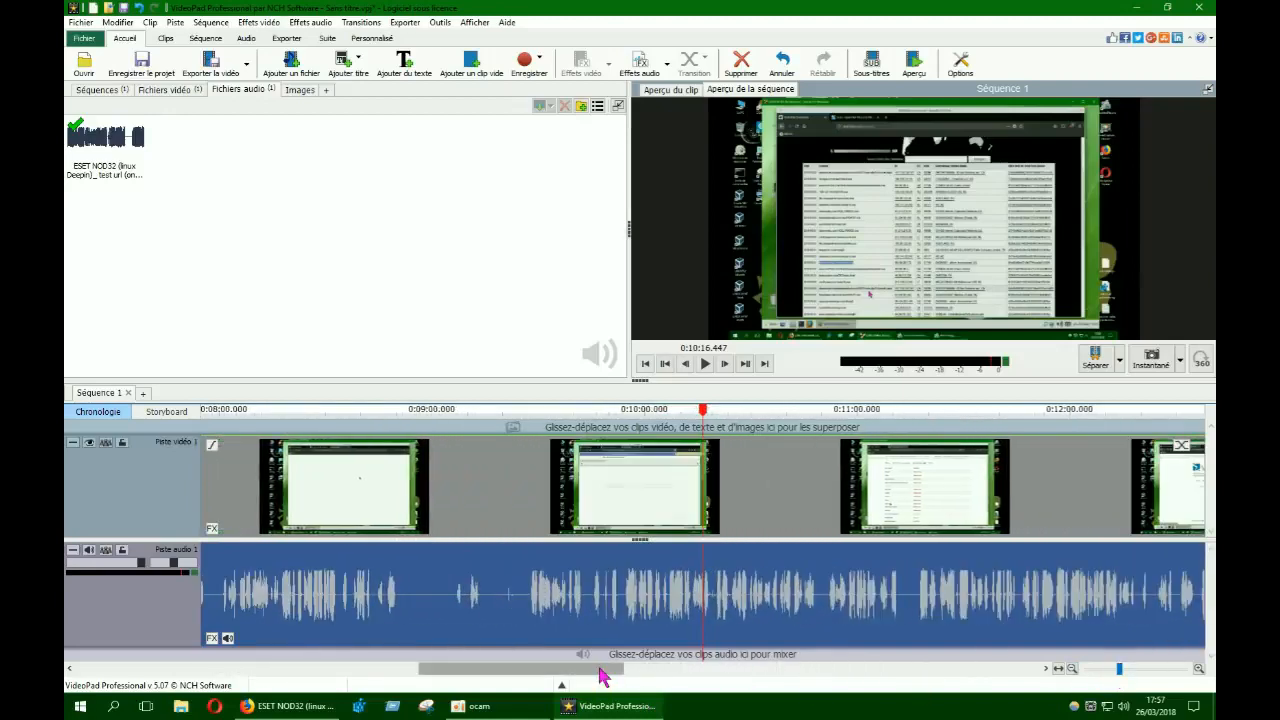
{"action": "left_click_drag", "start_coordinate": [603, 676], "coordinate": [471, 679]}
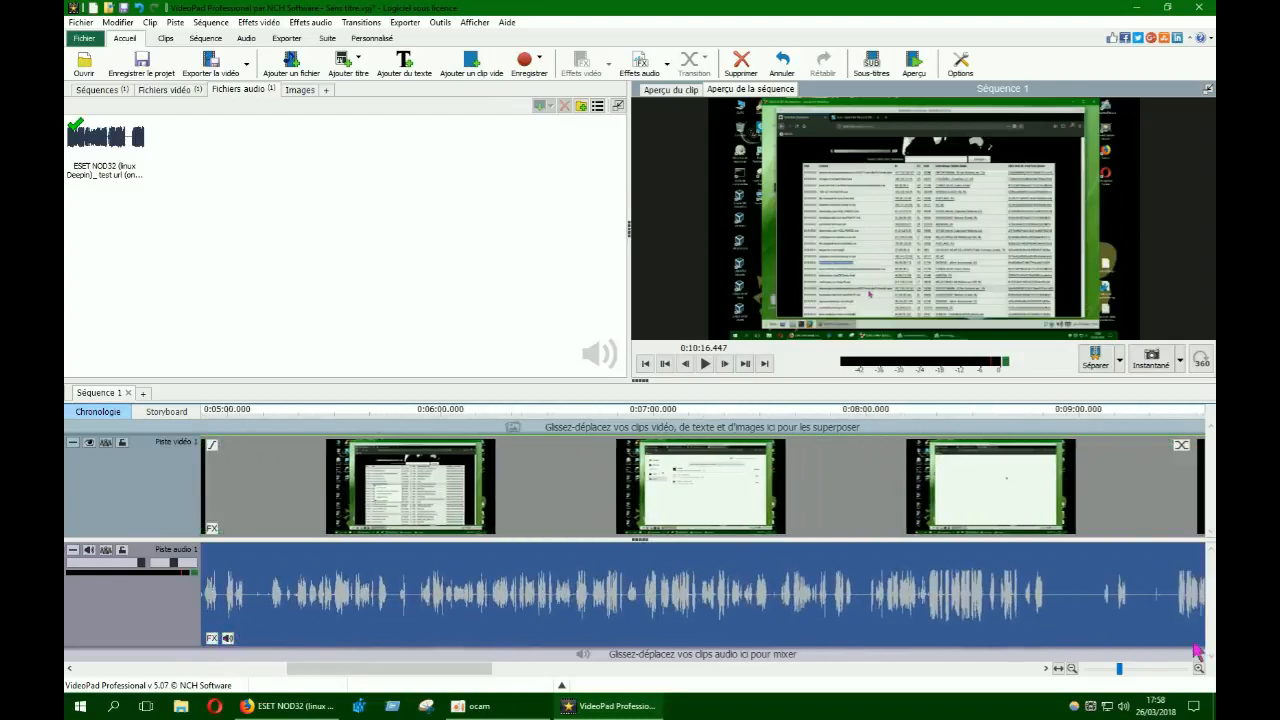
{"action": "left_click_drag", "start_coordinate": [1119, 670], "coordinate": [1085, 673]}
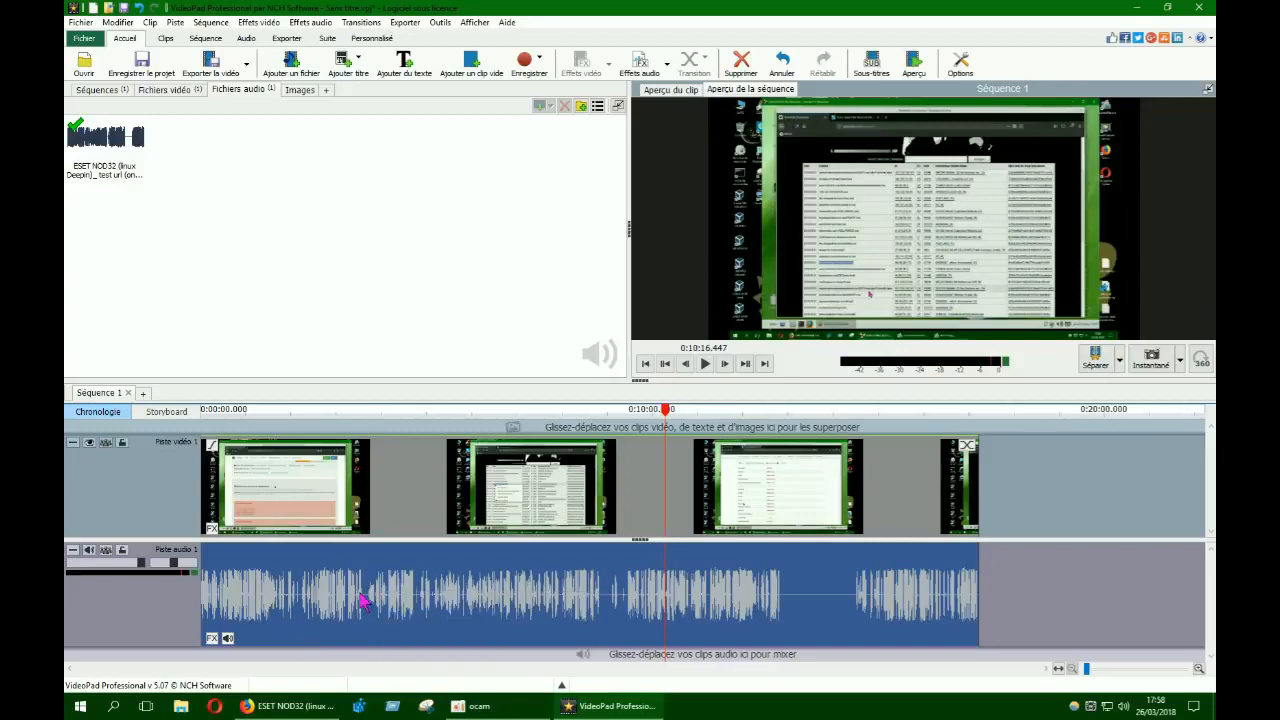
Open the effects window of the audio clip on Piste audio 1 and browse the audio effects that can be added
{"action": "right_click", "coordinate": [446, 597]}
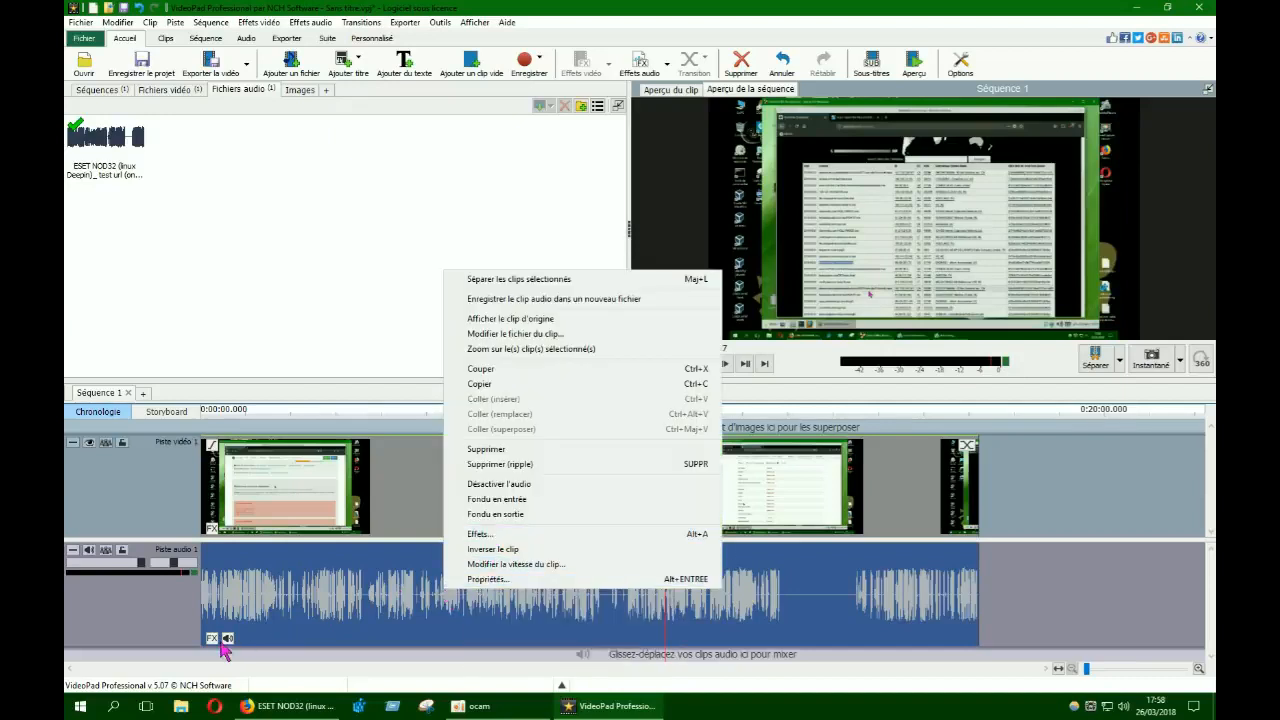
{"action": "left_click", "coordinate": [477, 534]}
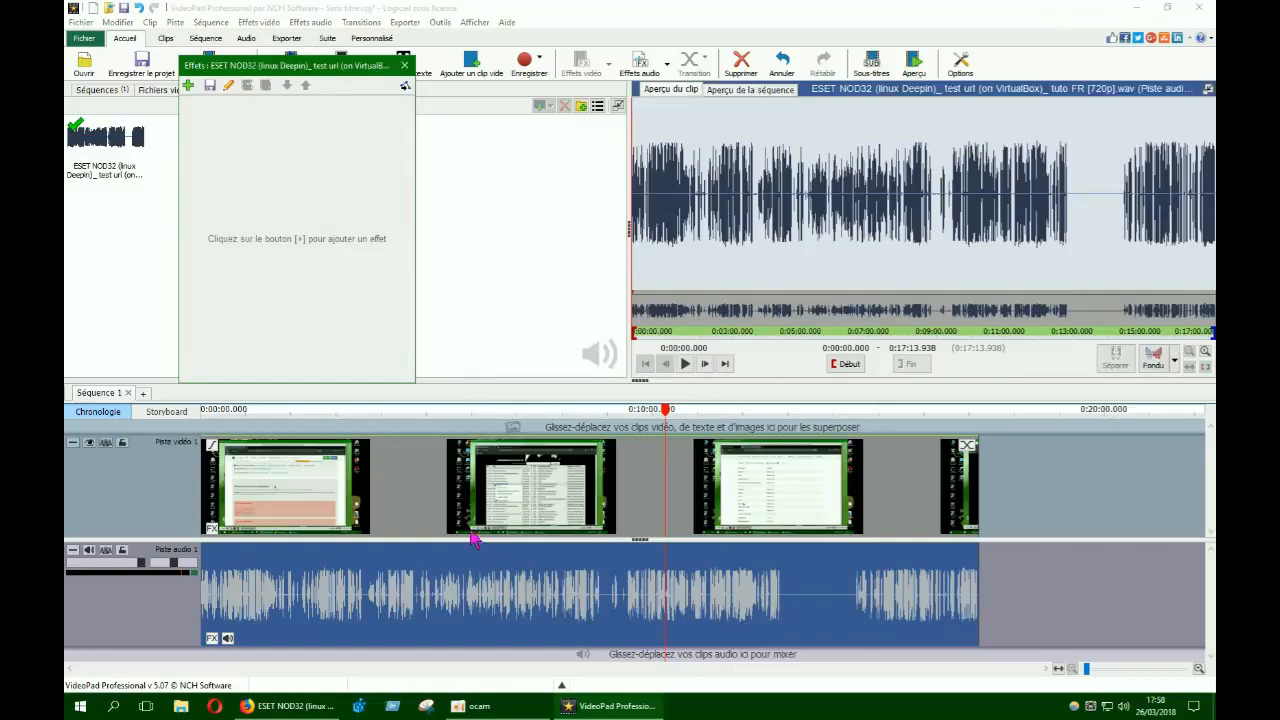
{"action": "left_click_drag", "start_coordinate": [314, 70], "coordinate": [450, 68]}
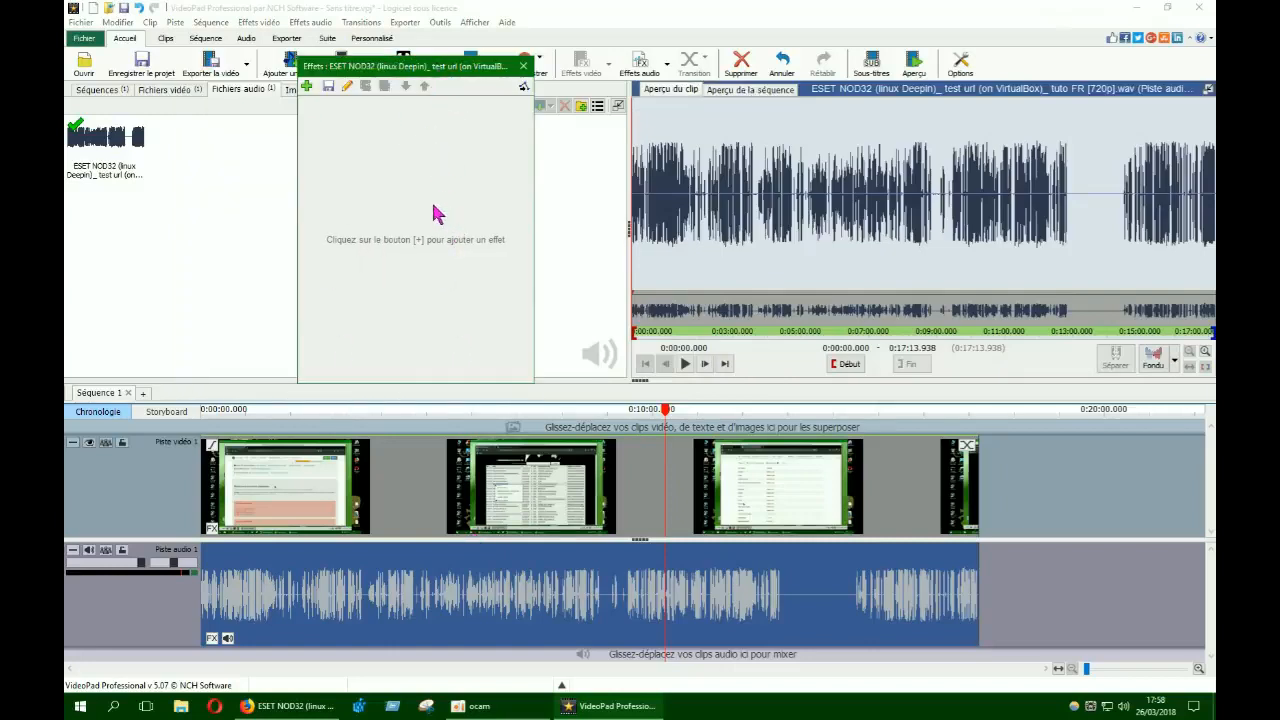
{"action": "left_click", "coordinate": [306, 86]}
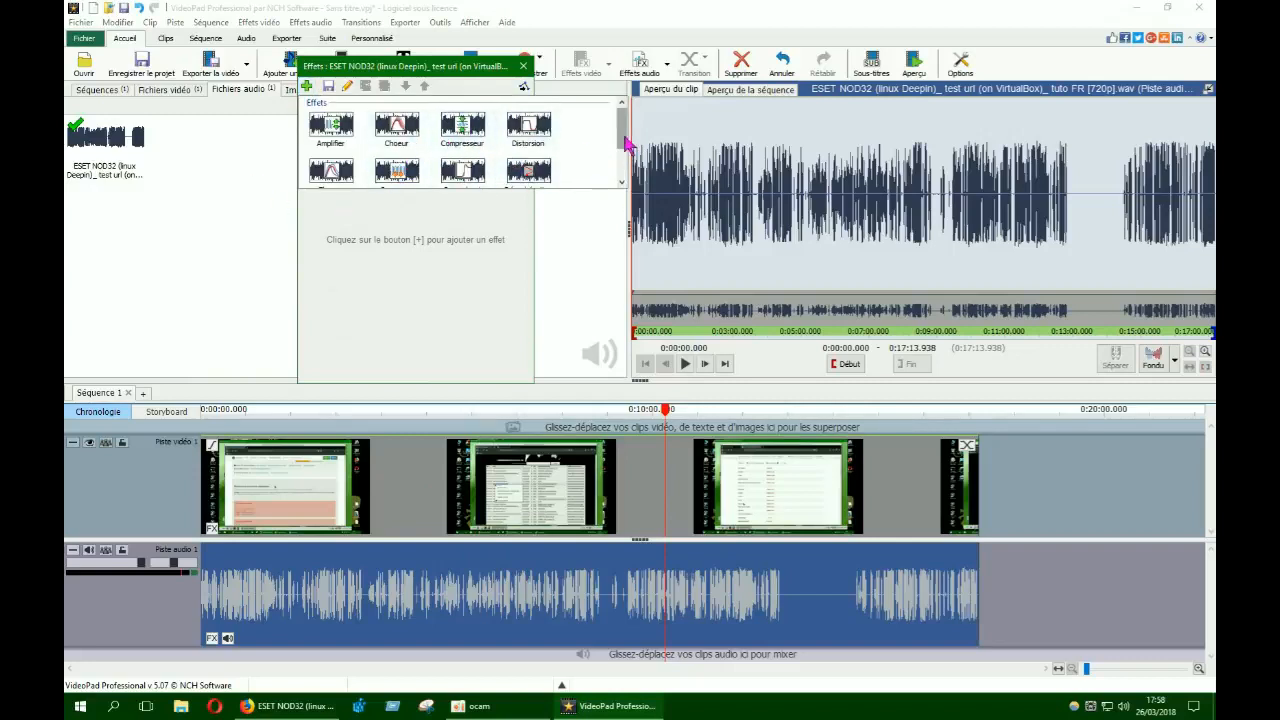
{"action": "mouse_move", "coordinate": [621, 137]}
{"action": "left_mouse_down"}
{"action": "mouse_move", "coordinate": [621, 164]}
{"action": "mouse_move", "coordinate": [621, 122]}
{"action": "mouse_move", "coordinate": [621, 178]}
{"action": "mouse_move", "coordinate": [624, 118]}
{"action": "left_mouse_up"}
{"action": "left_click_drag", "start_coordinate": [620, 132], "coordinate": [625, 176]}
{"action": "left_click_drag", "start_coordinate": [620, 110], "coordinate": [612, 190]}
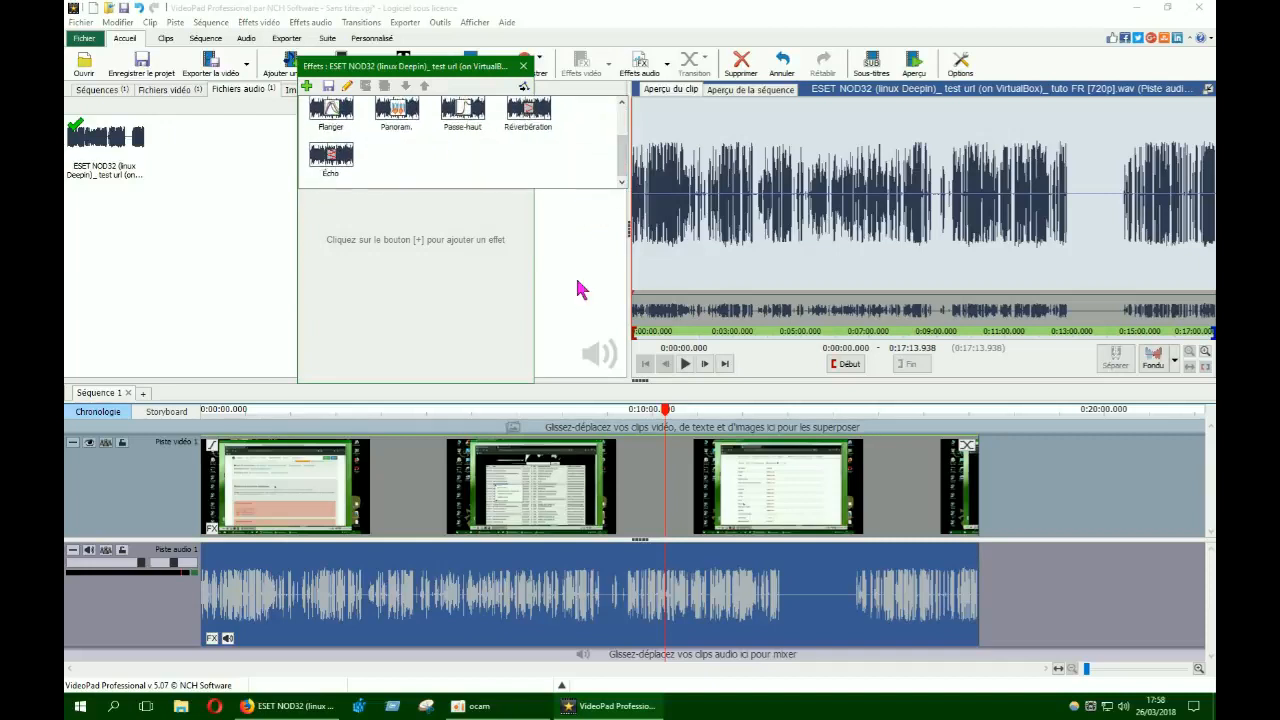
Add the Flanger effect to the audio clip on Piste audio 1 and close the effects window
{"action": "mouse_move", "coordinate": [618, 148]}
{"action": "left_mouse_down"}
{"action": "mouse_move", "coordinate": [622, 178]}
{"action": "mouse_move", "coordinate": [624, 136]}
{"action": "left_mouse_up"}
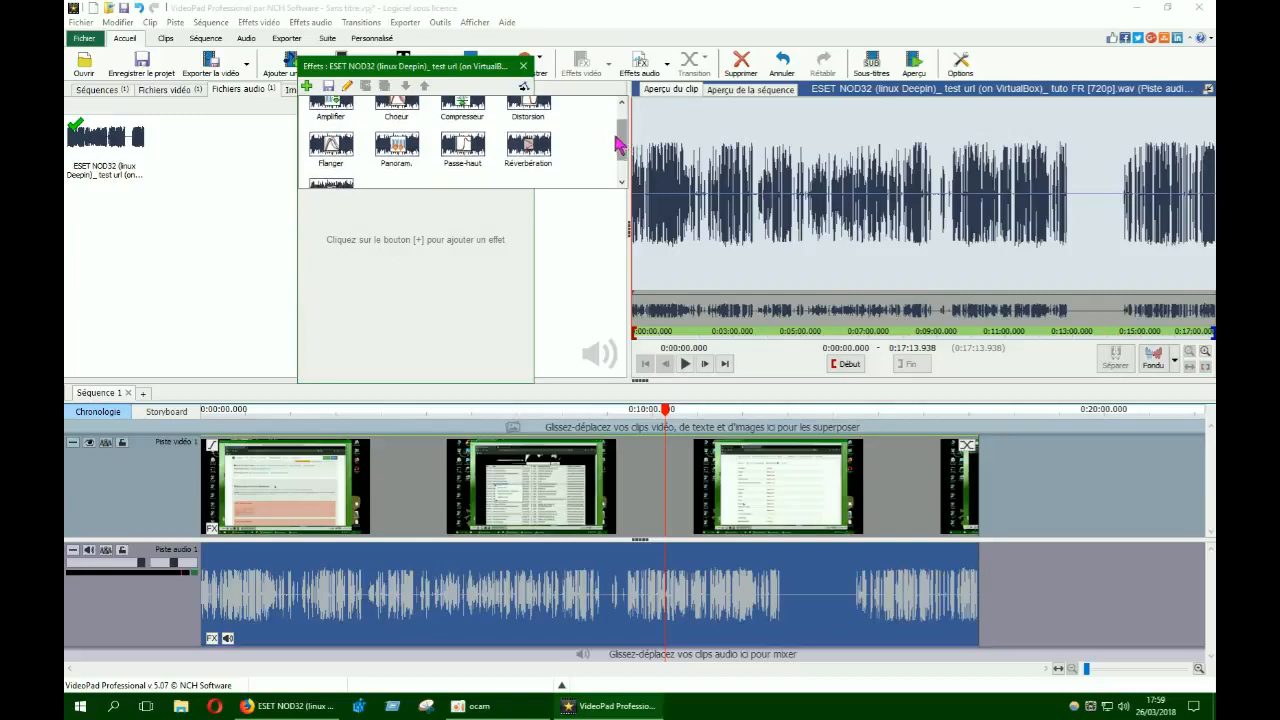
{"action": "left_click", "coordinate": [338, 152]}
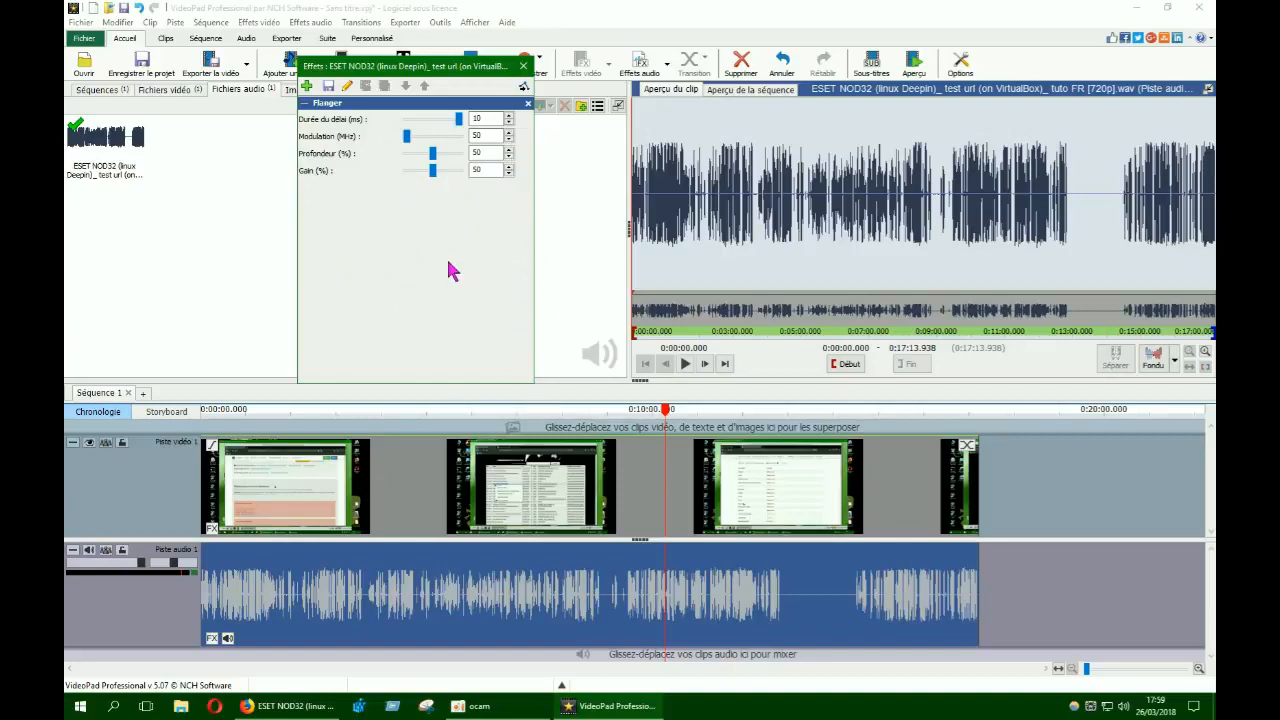
{"action": "left_click", "coordinate": [522, 66]}
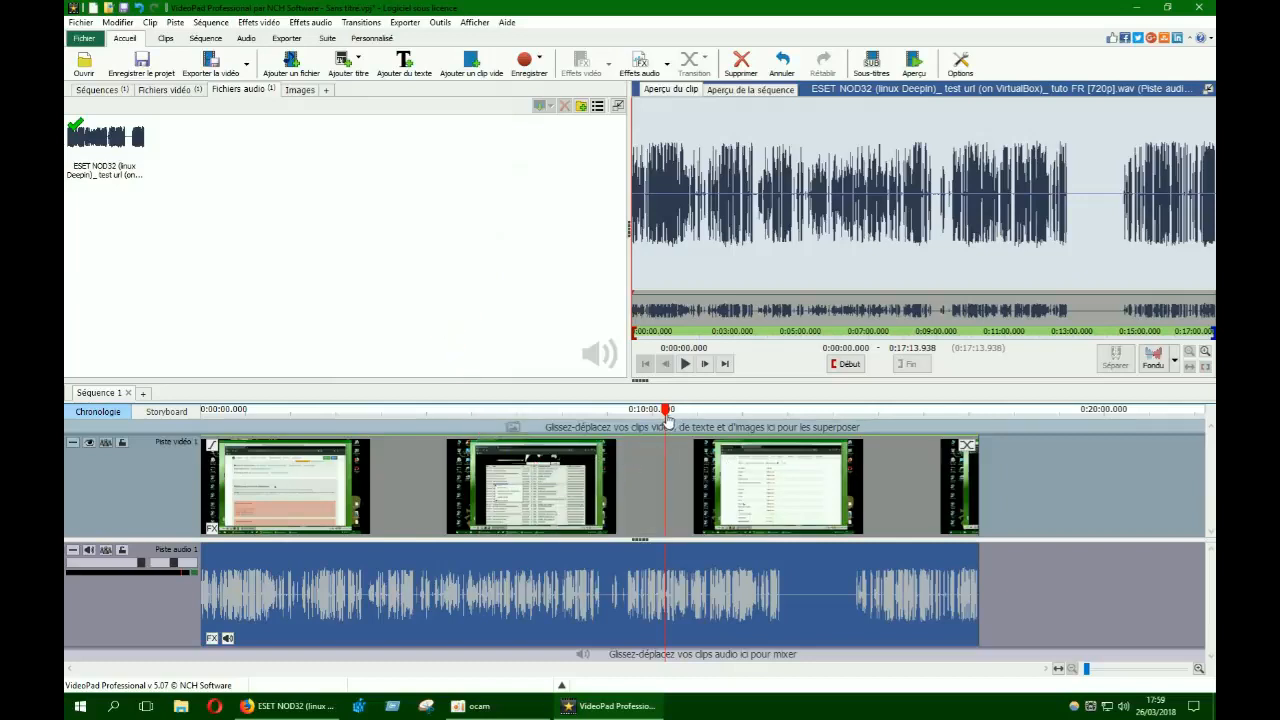
Play Séquence 1 from 0:10:00.454 to check the sound with the Flanger effect, and pause it
{"action": "left_click_drag", "start_coordinate": [666, 413], "coordinate": [653, 411]}
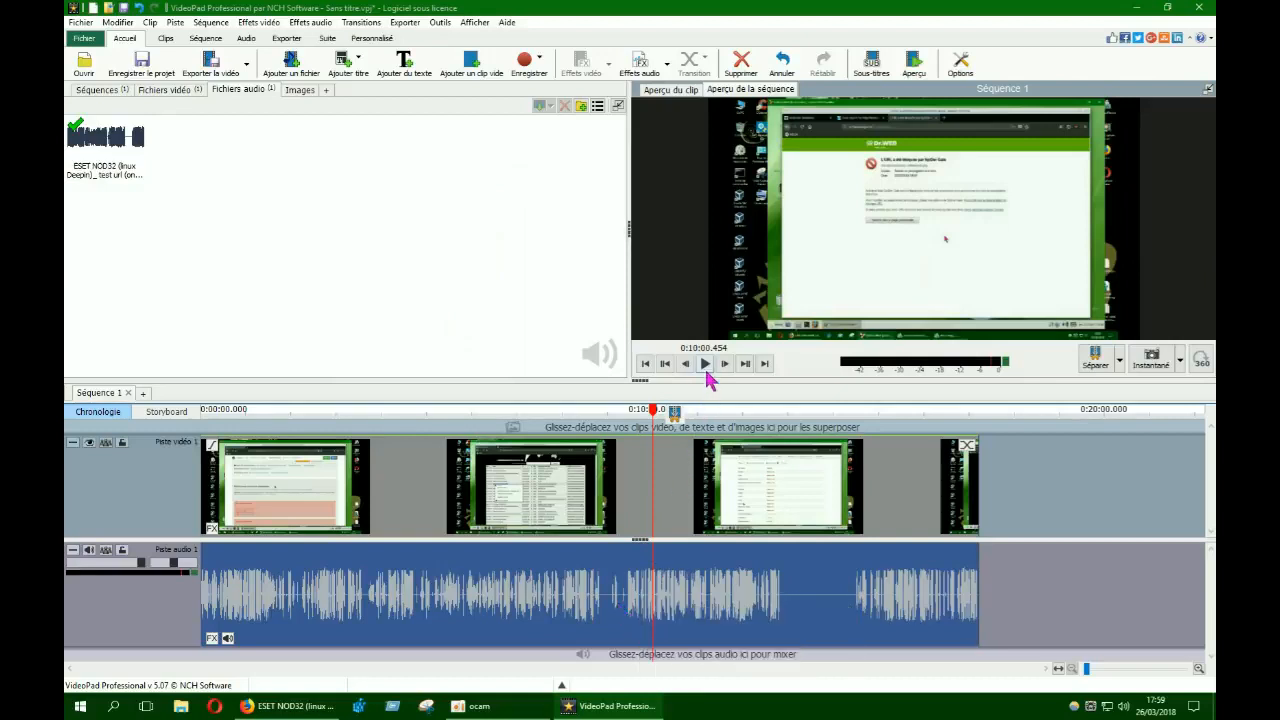
{"action": "left_click", "coordinate": [705, 364]}
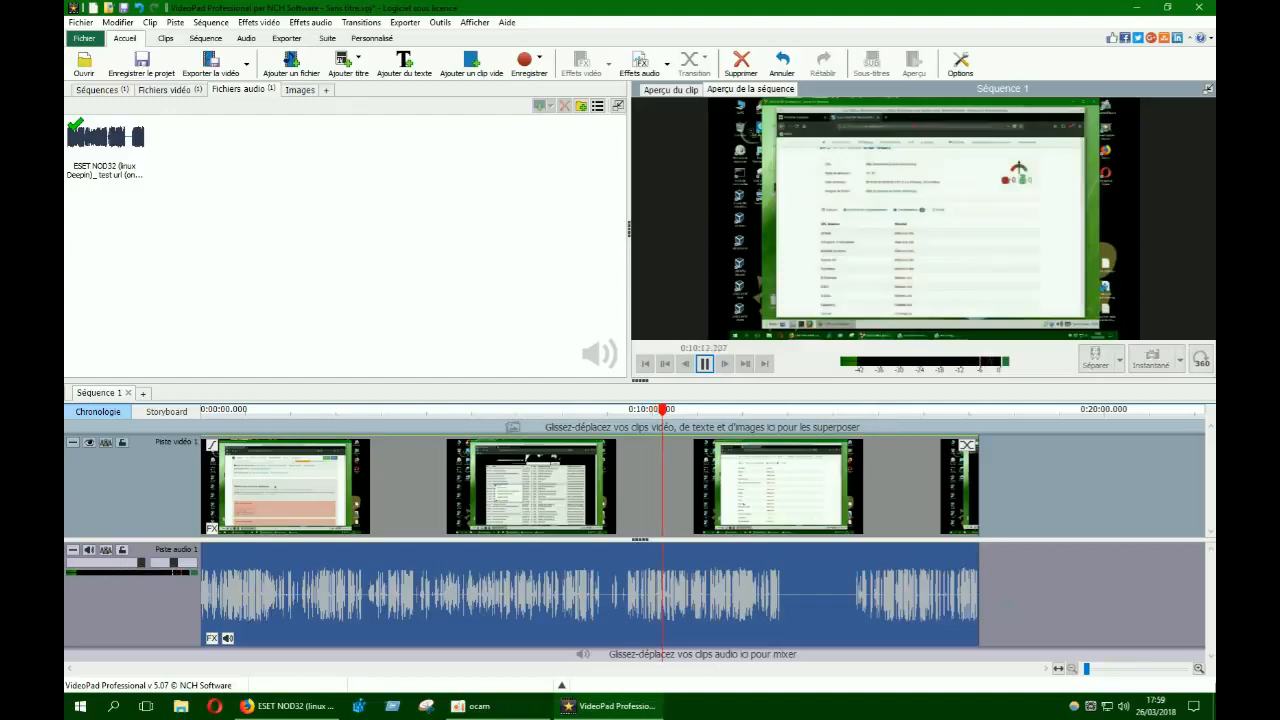
{"action": "left_click", "coordinate": [705, 364]}
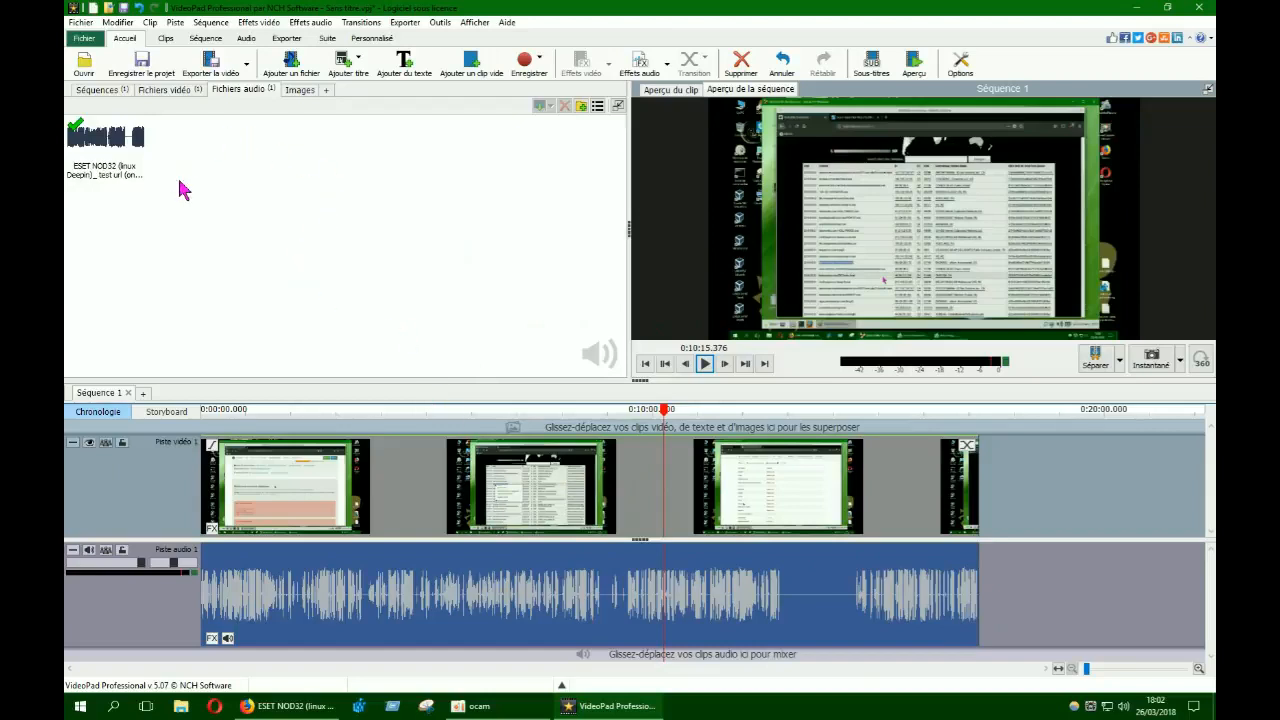
Export the sequence to the video file F:\Sans titre.mp4 in .mp4 format, with lossless export on Auto Détection, at 1280 x 720 and 30 fps
{"action": "left_click", "coordinate": [213, 70]}
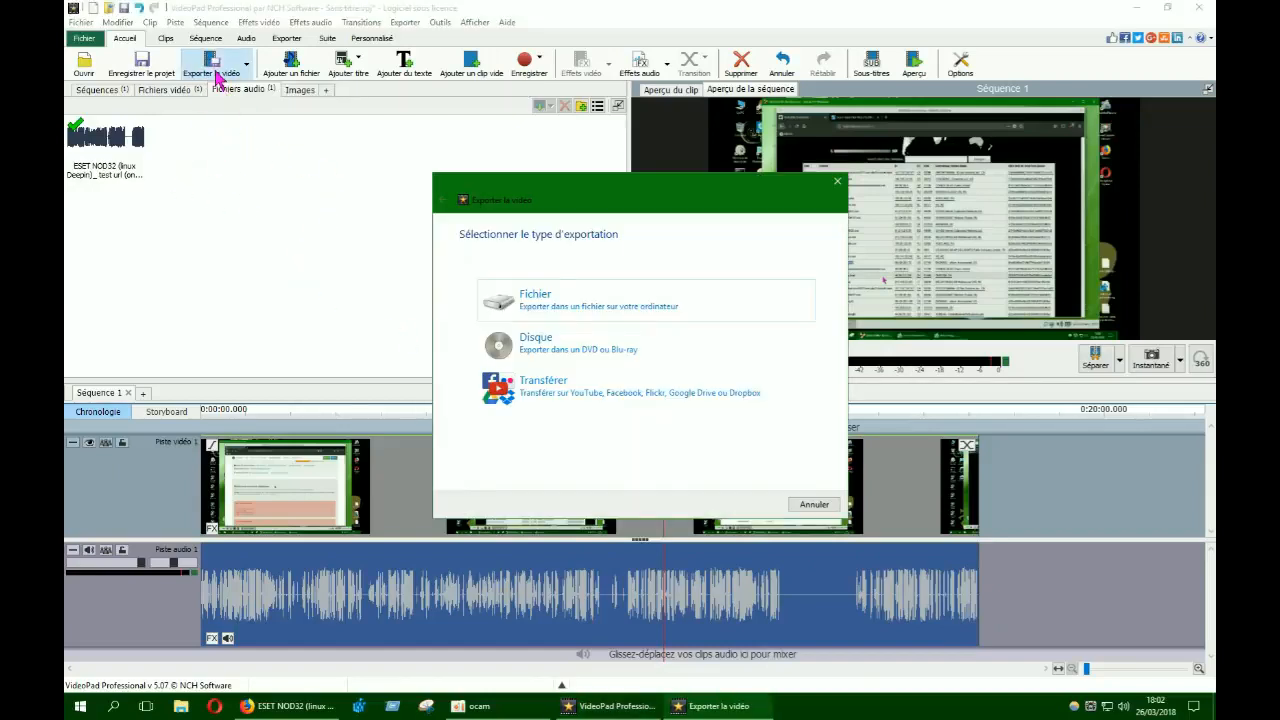
{"action": "left_click", "coordinate": [524, 301]}
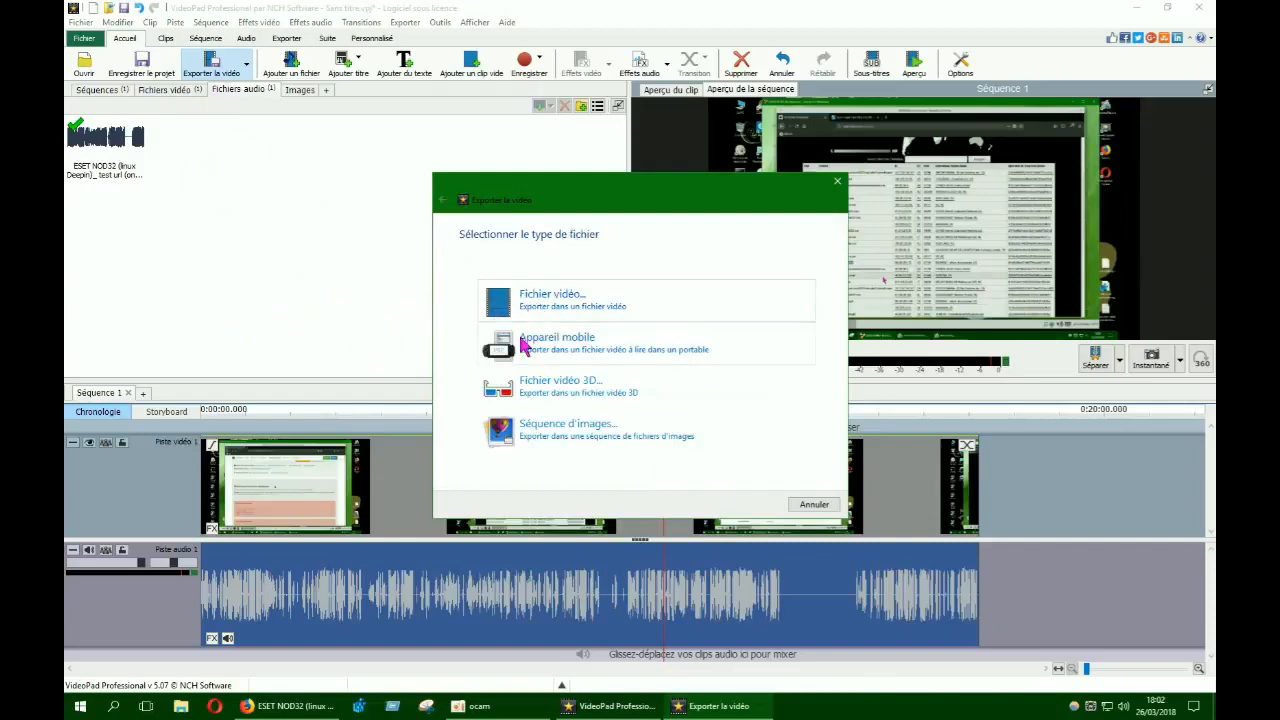
{"action": "left_click", "coordinate": [546, 298]}
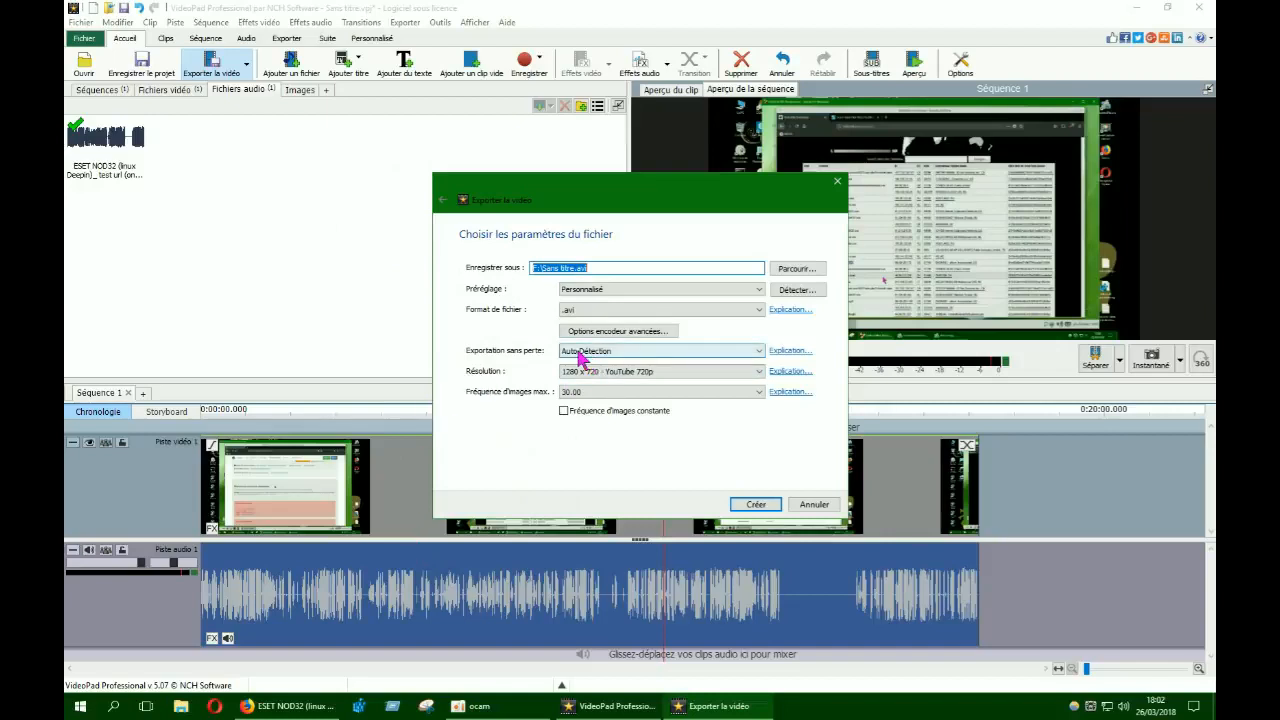
{"action": "left_click", "coordinate": [751, 352]}
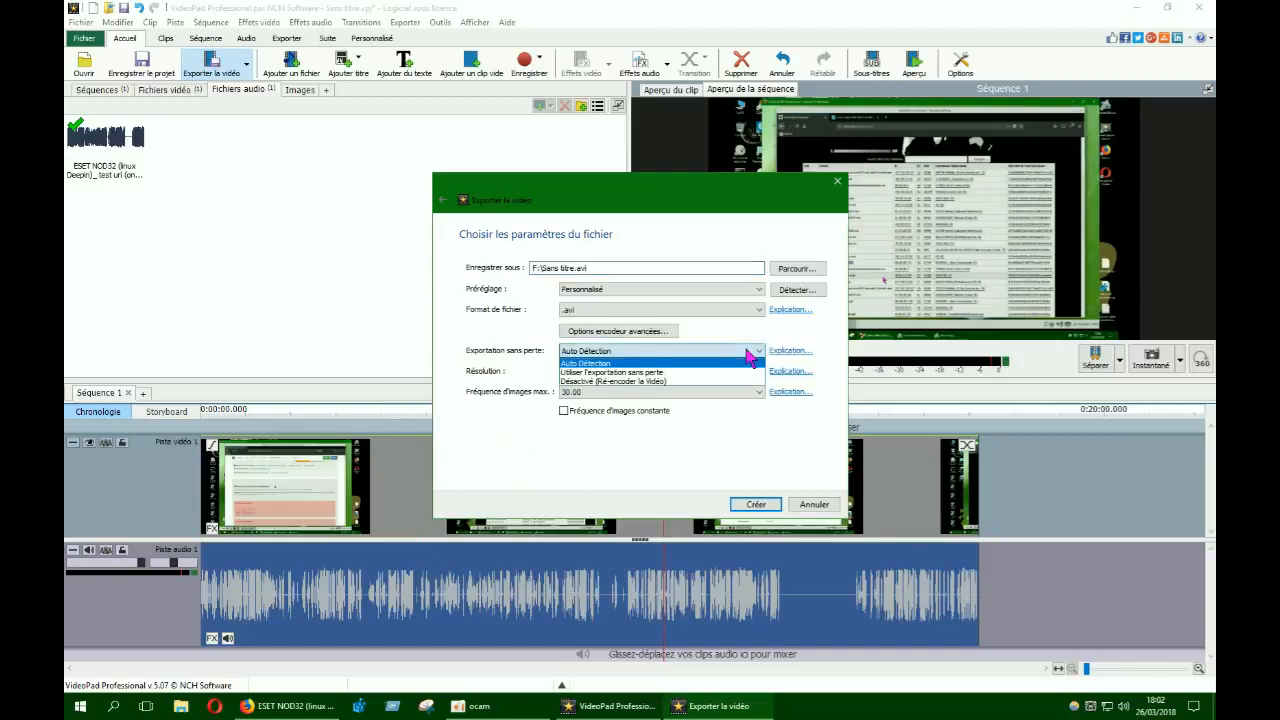
{"action": "left_click", "coordinate": [600, 364]}
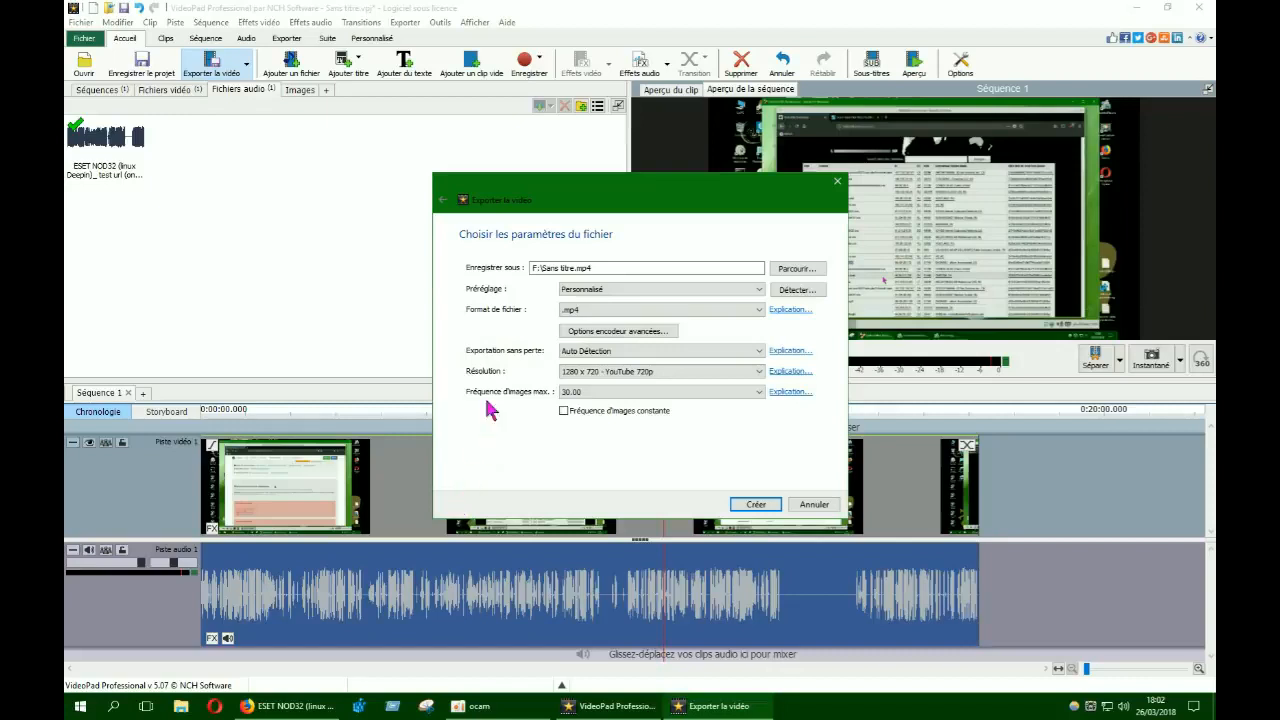
{"action": "left_click", "coordinate": [757, 505]}
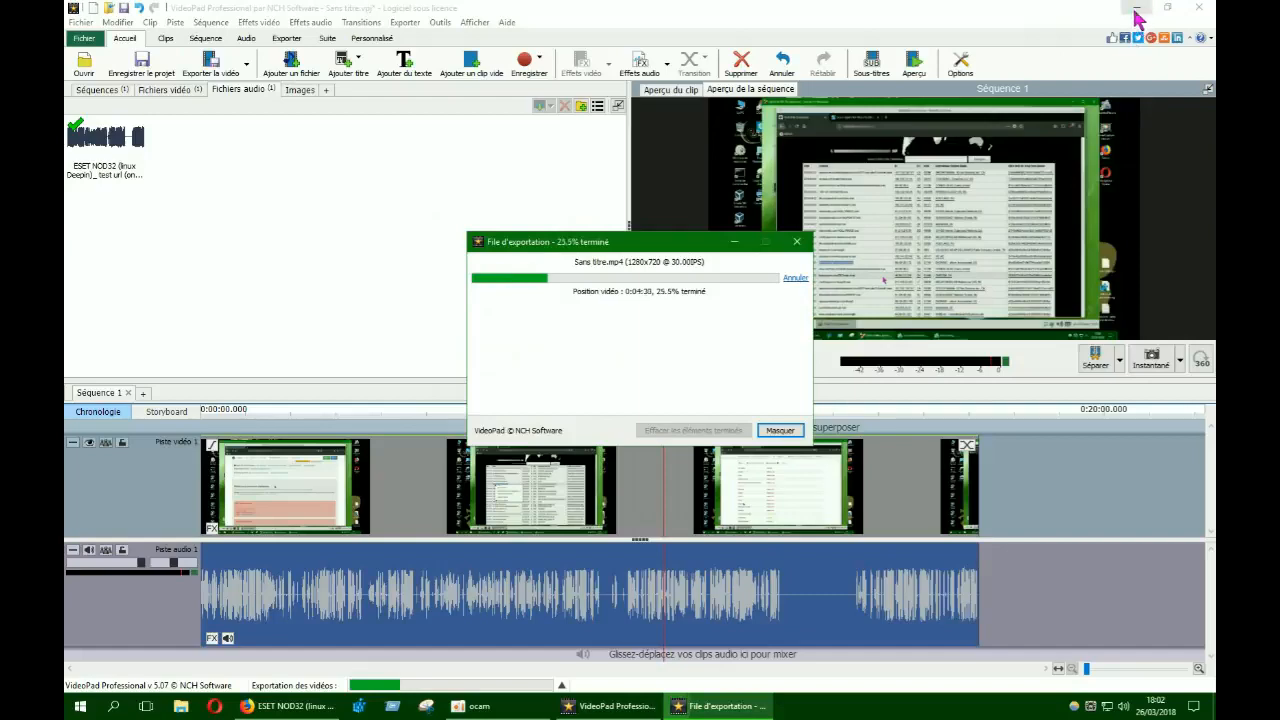
Minimise the main editor window to the desktop and close the export queue once the export has finished
{"action": "left_click", "coordinate": [1137, 10]}
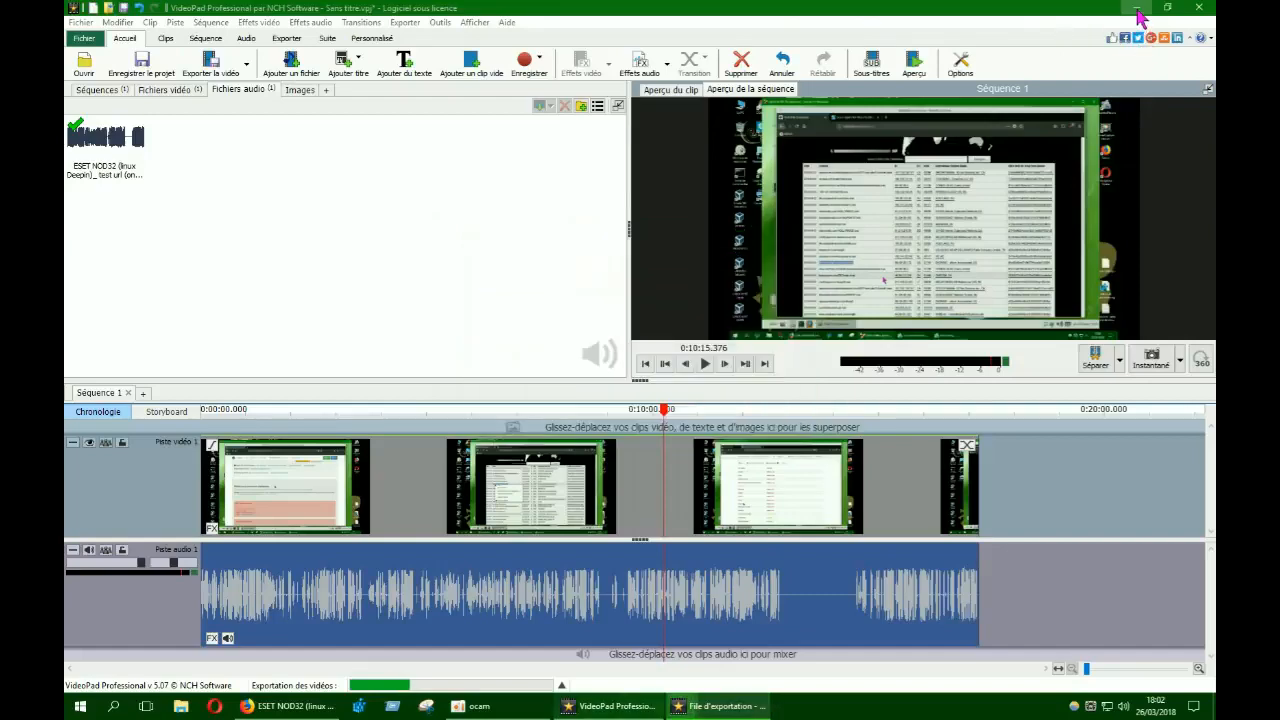
{"action": "left_click_drag", "start_coordinate": [700, 250], "coordinate": [738, 240]}
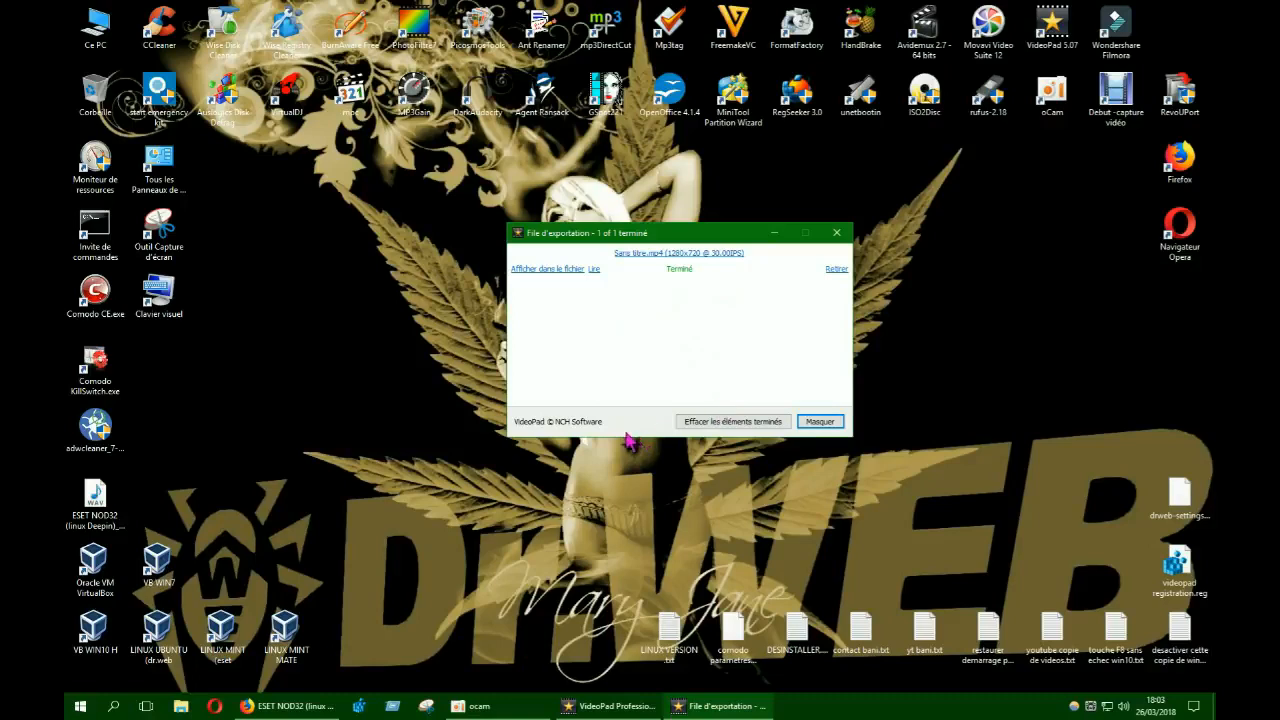
{"action": "left_click", "coordinate": [837, 233]}
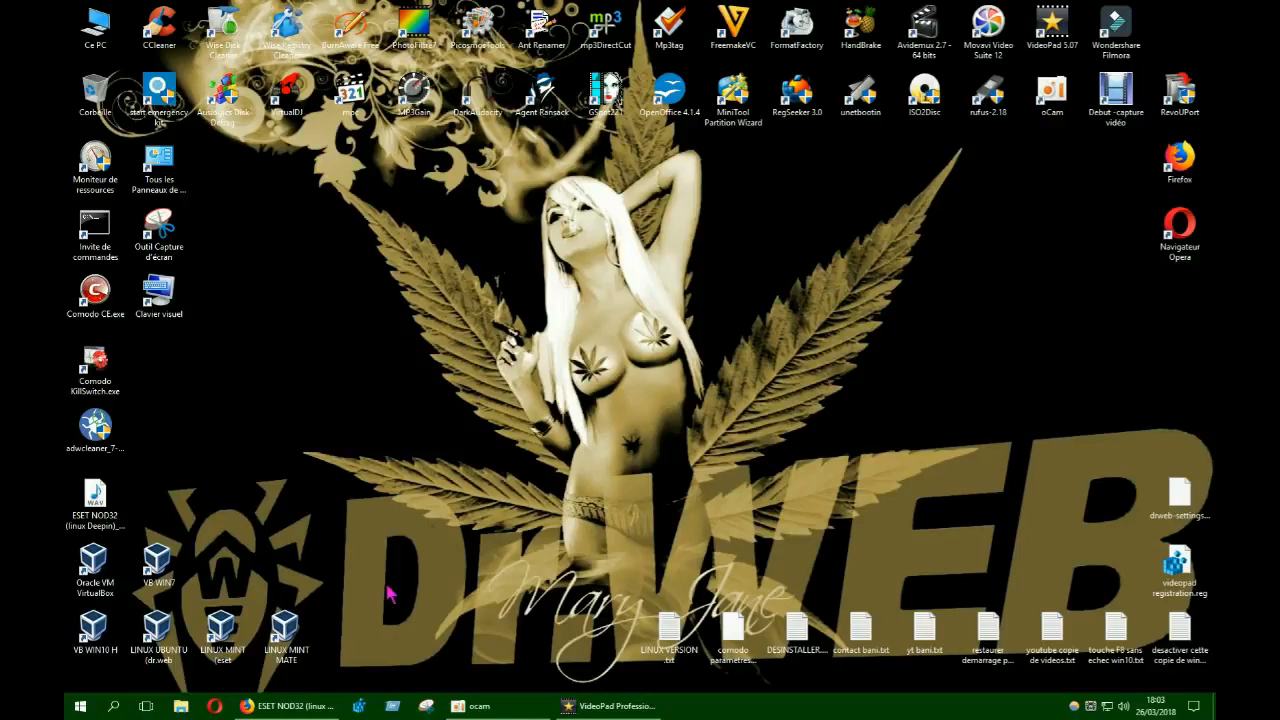
Open Disque local (F:) in File Explorer, play the exported Sans titre.mp4 to check it, then stop playback and close the player
{"action": "double_click", "coordinate": [102, 42]}
{"action": "double_click", "coordinate": [617, 207]}
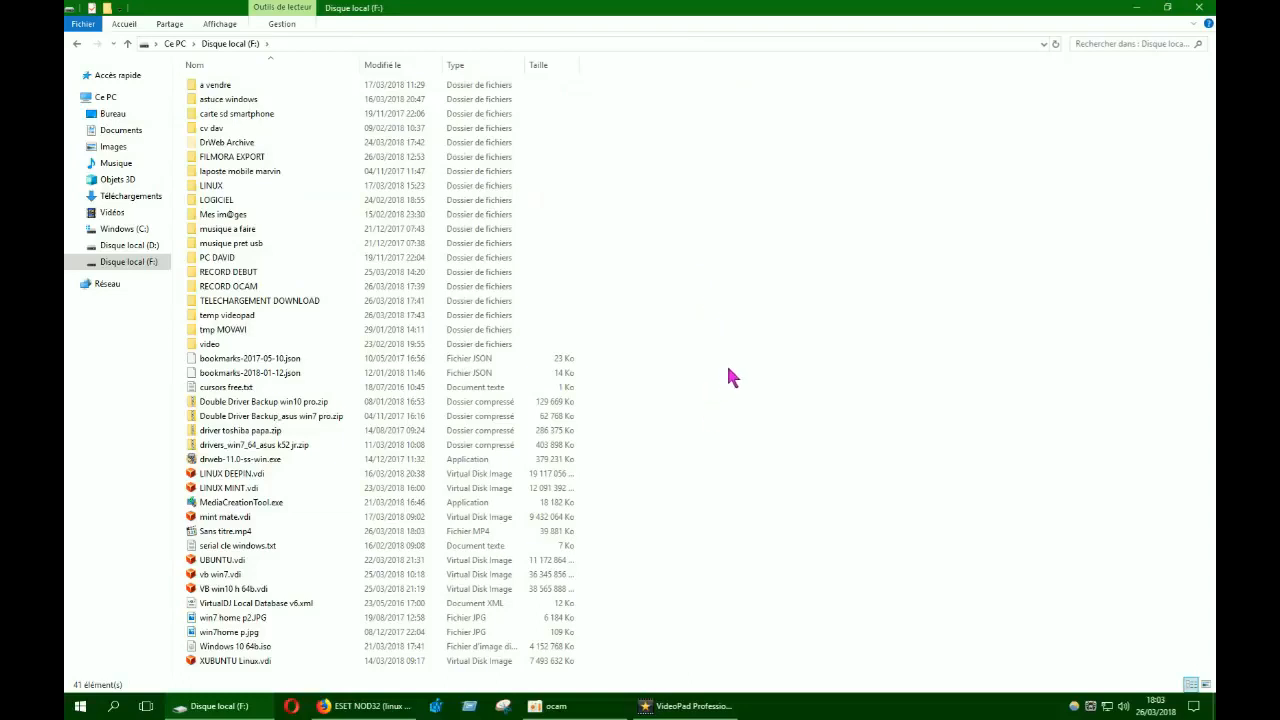
{"action": "left_click", "coordinate": [229, 539]}
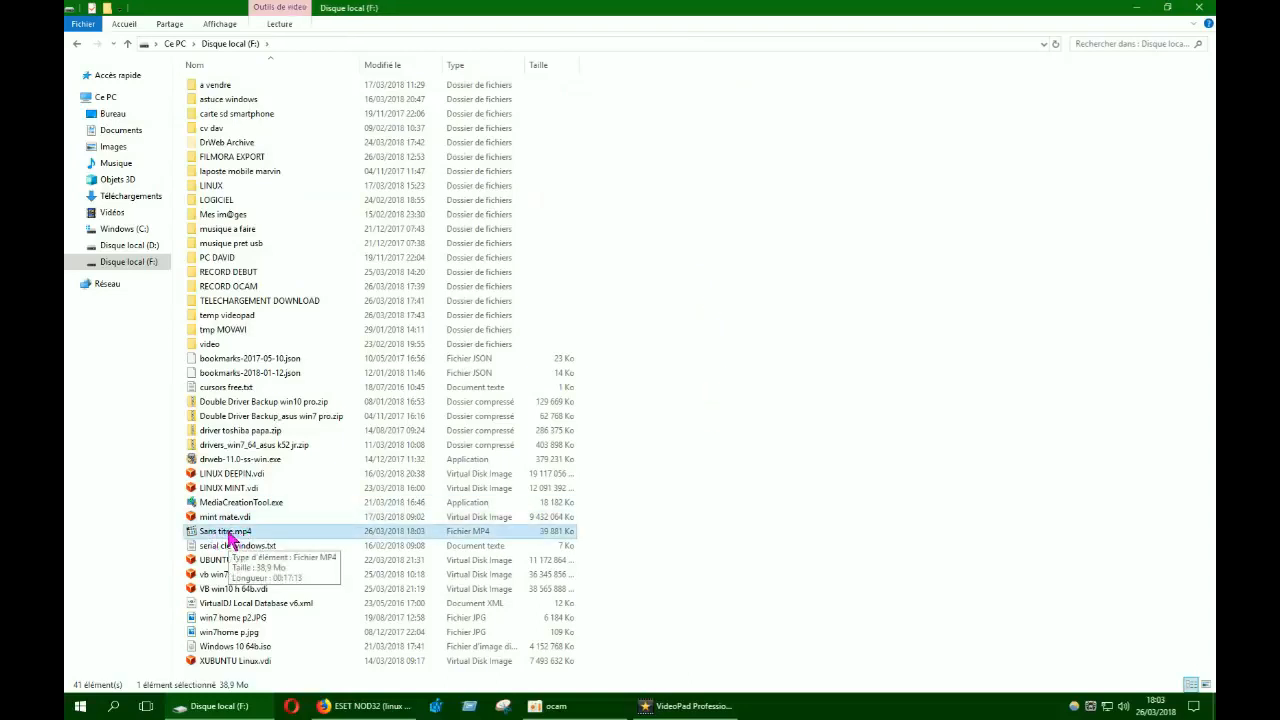
{"action": "double_click", "coordinate": [229, 536]}
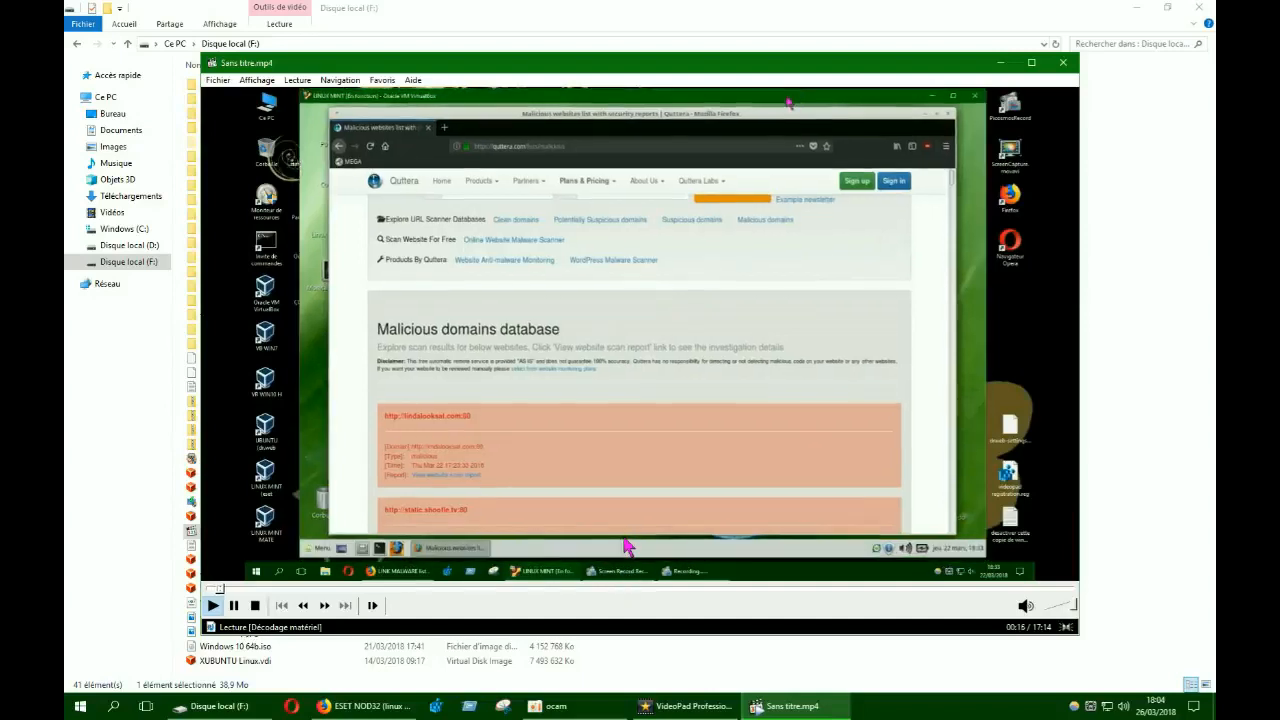
{"action": "left_click", "coordinate": [256, 606]}
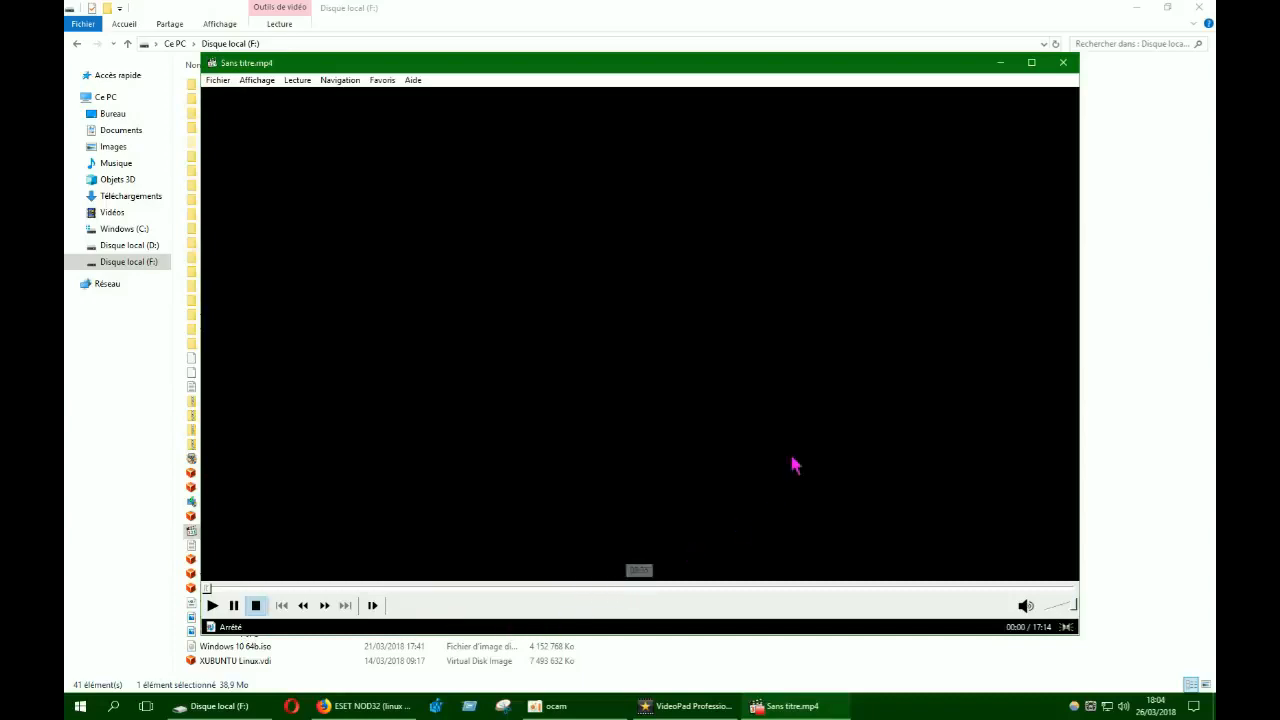
{"action": "left_click", "coordinate": [1059, 66]}
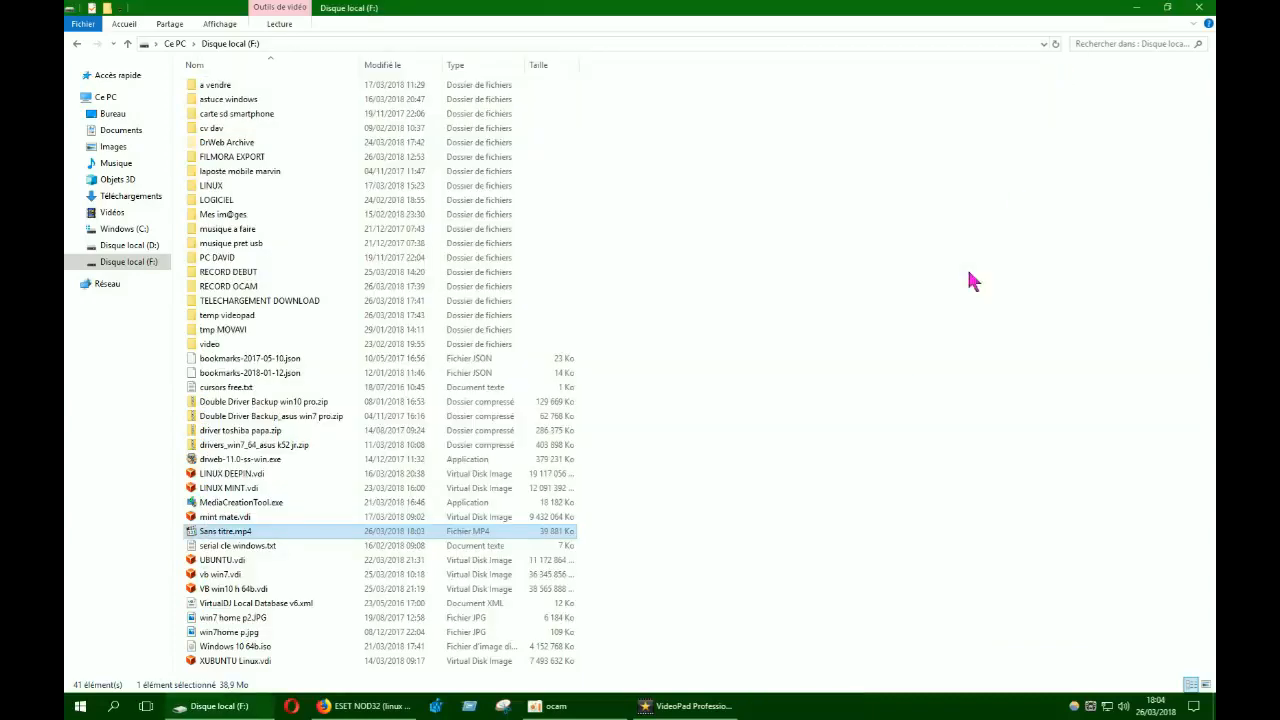